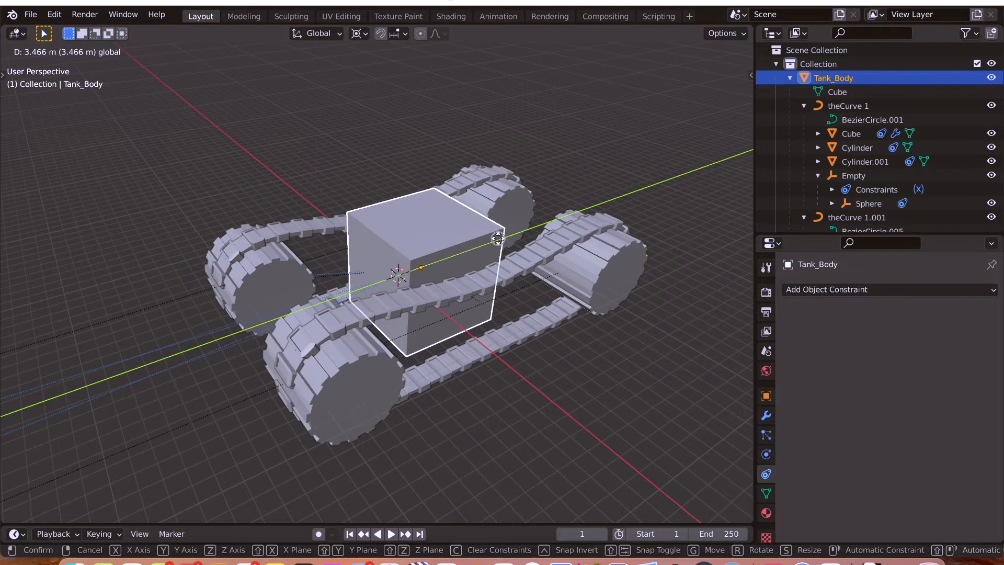
# Try moving Tank_Body along the Y axis and rotating it about the global Z axis to test the finished rig.
pyautogui.hotkey('ctrl', 'z')
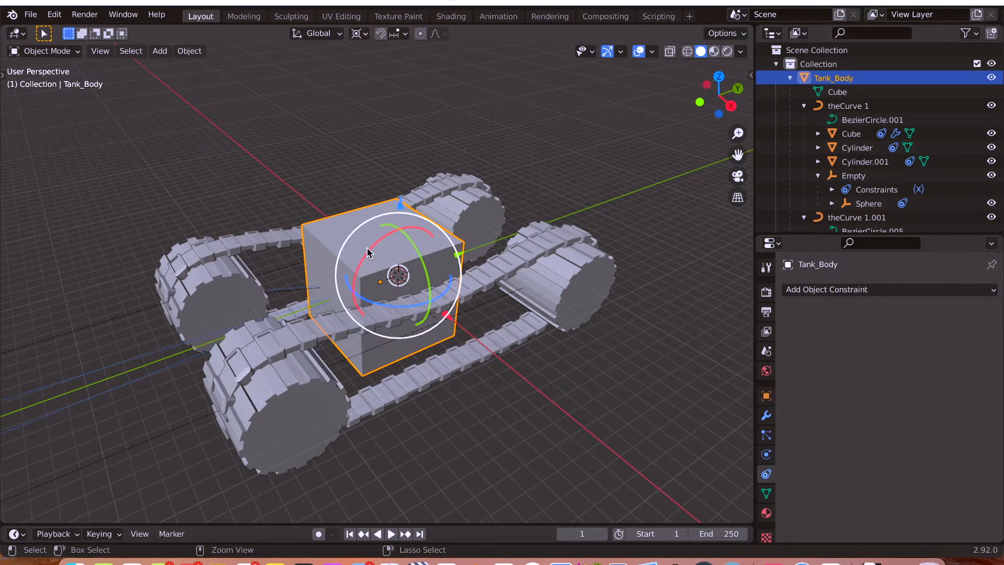
pyautogui.moveTo(463, 256); pyautogui.dragTo(482, 244)
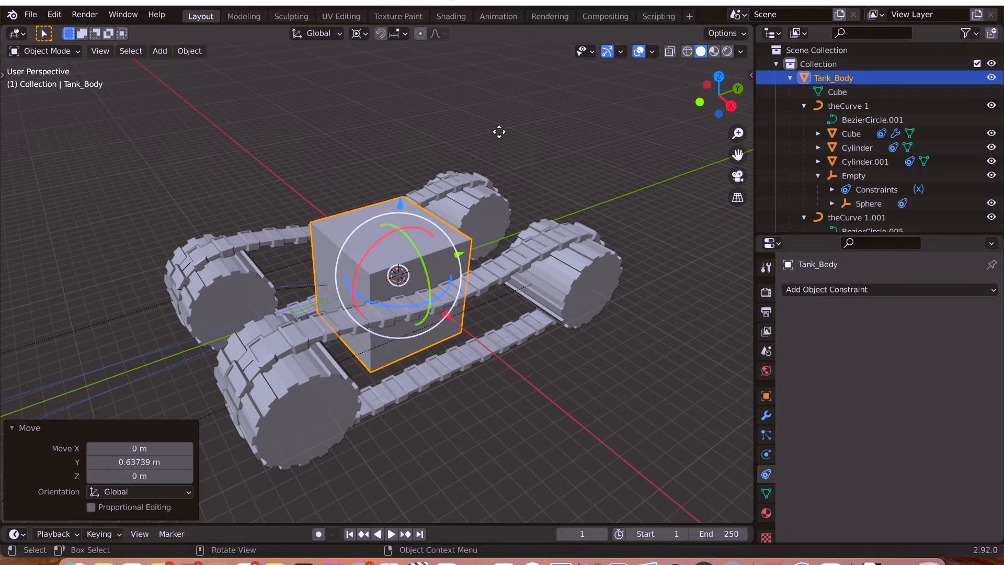
pyautogui.hotkey('ctrl', 'z')
pyautogui.press('r')
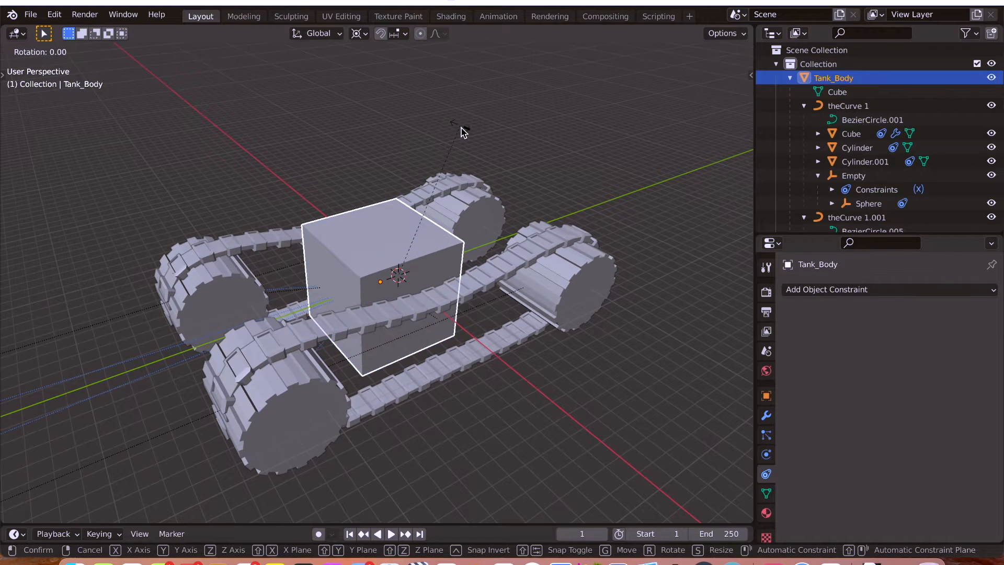
pyautogui.press('z')
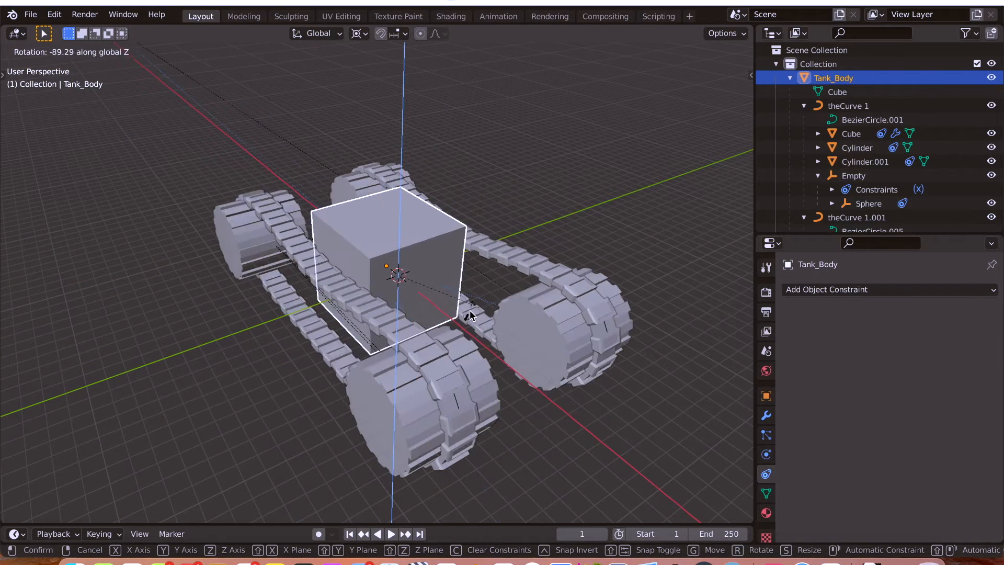
pyautogui.click(492, 194)
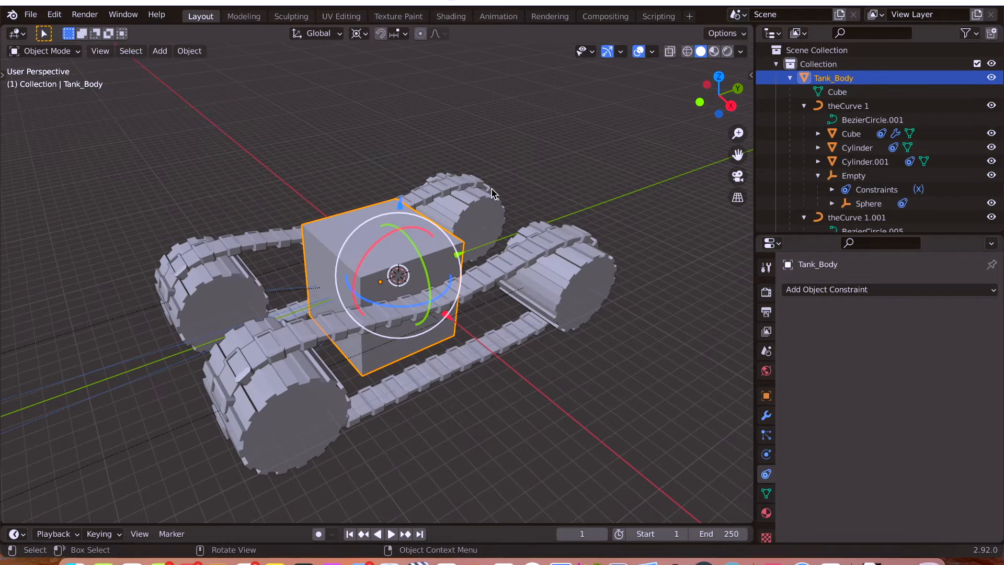
# Open the recent file containing the single track assembly with theCurve 1.
pyautogui.keyDown('shift'); pyautogui.moveTo(532, 371); pyautogui.dragTo(540, 350, button='middle'); pyautogui.keyUp('shift')
pyautogui.click(31, 14)
pyautogui.moveTo(74, 57)
pyautogui.click(186, 73)
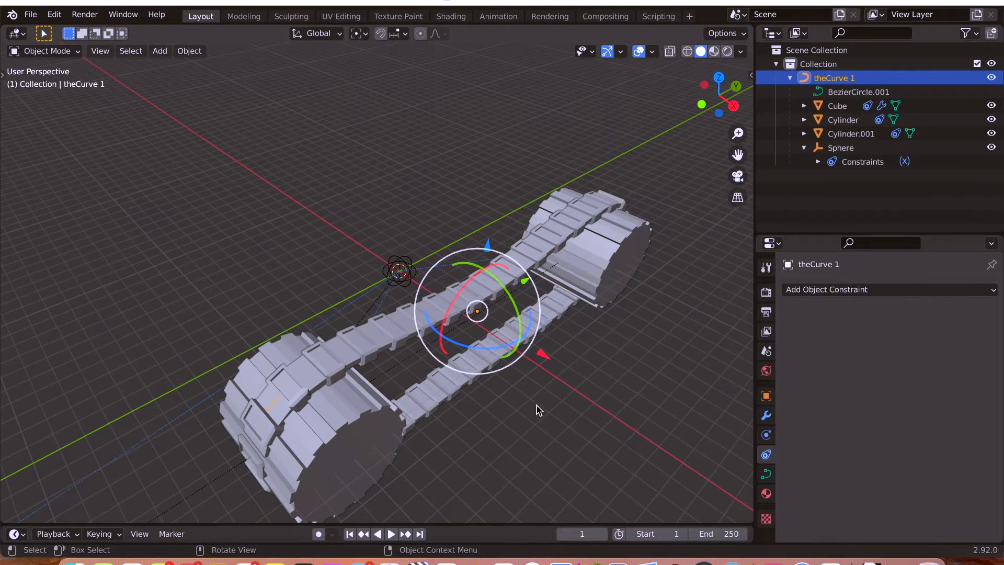
# Try parenting Cylinder.001, Cube and Cylinder to the Sphere empty using Object (Keep Transform).
pyautogui.keyDown('shift'); pyautogui.moveTo(466, 379); pyautogui.dragTo(458, 412, button='middle'); pyautogui.keyUp('shift')
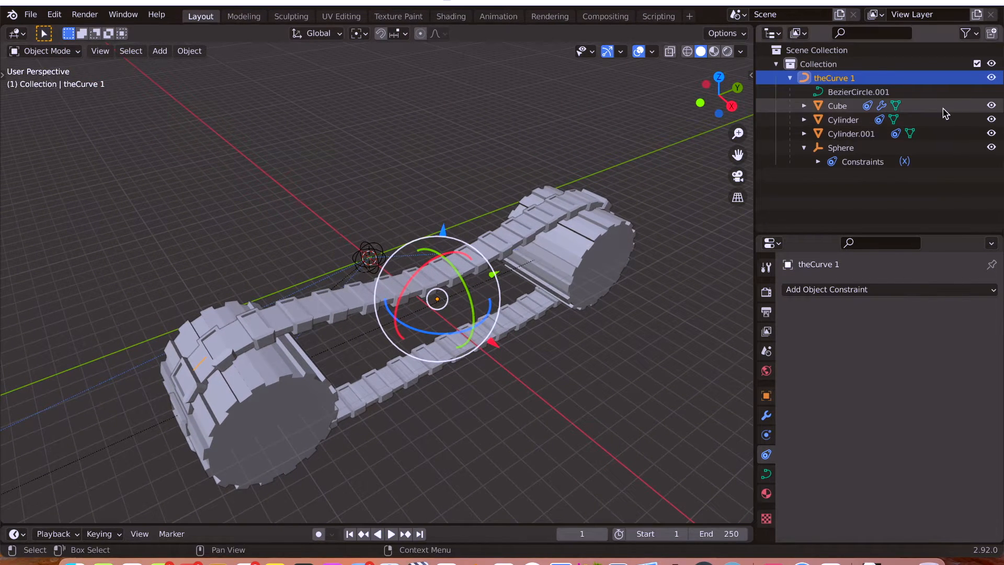
pyautogui.moveTo(338, 159); pyautogui.dragTo(324, 174, button='middle')
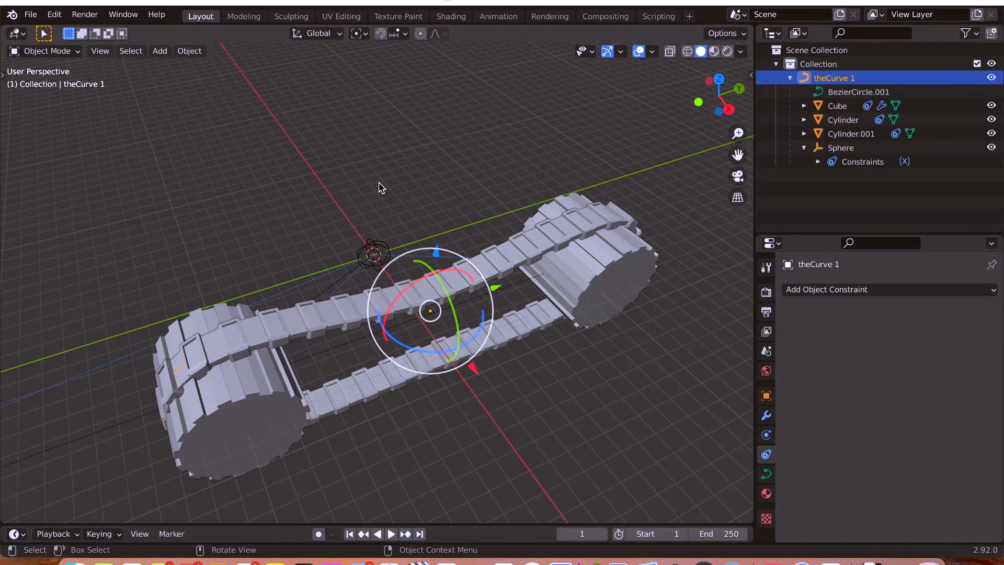
pyautogui.moveTo(386, 189); pyautogui.dragTo(402, 184, button='middle')
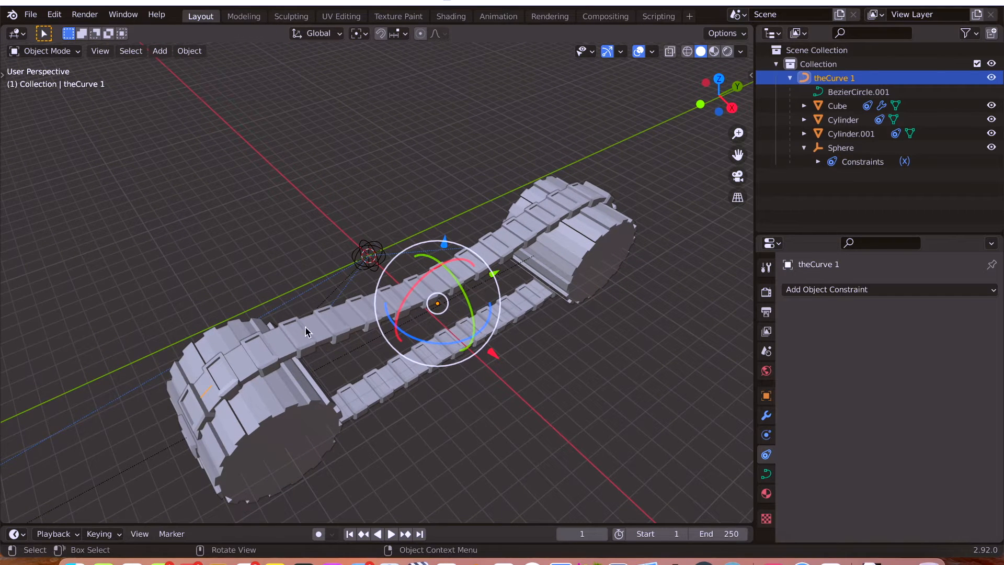
pyautogui.click(264, 388)
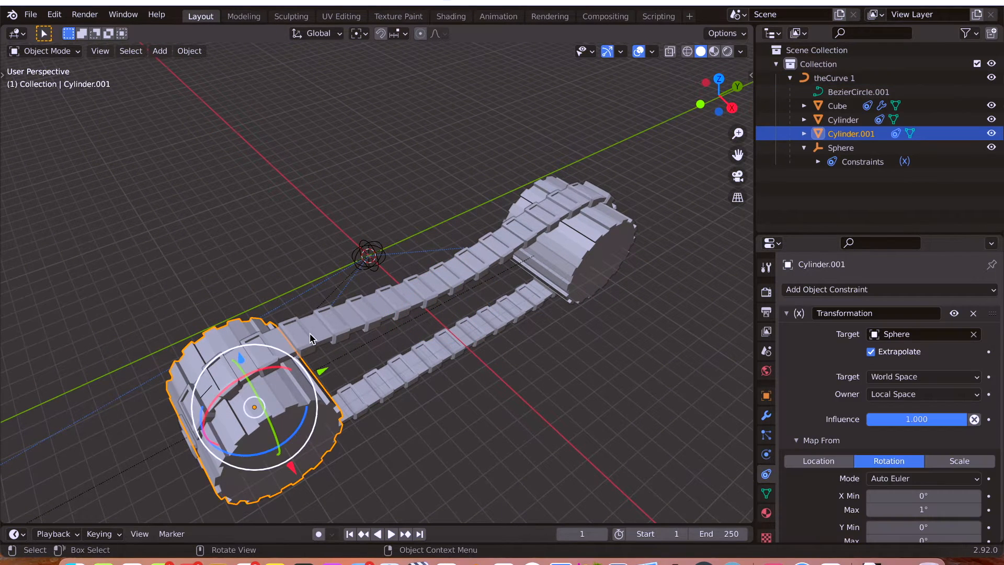
pyautogui.keyDown('shift'); pyautogui.click(589, 248); pyautogui.keyUp('shift')
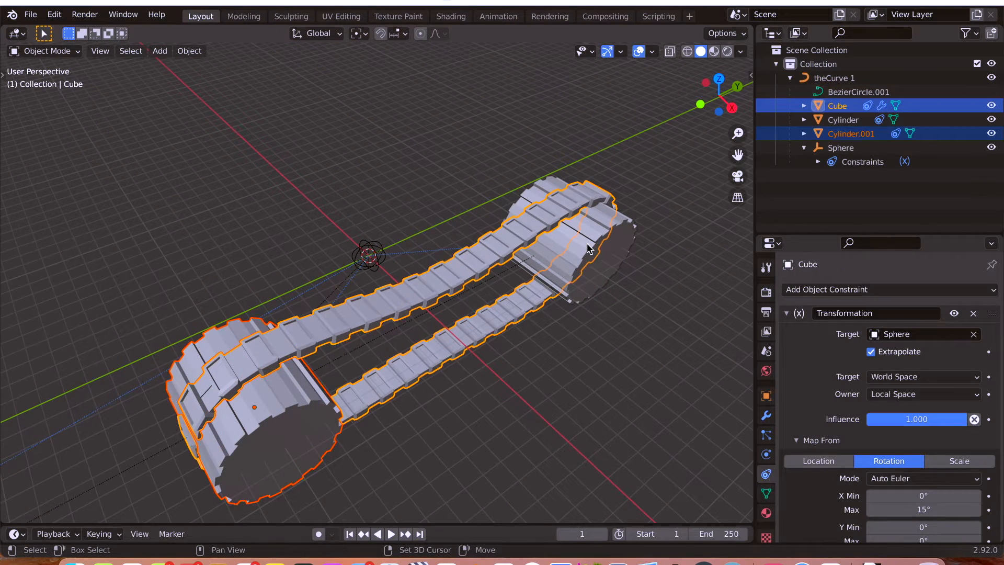
pyautogui.keyDown('shift'); pyautogui.click(553, 185); pyautogui.keyUp('shift')
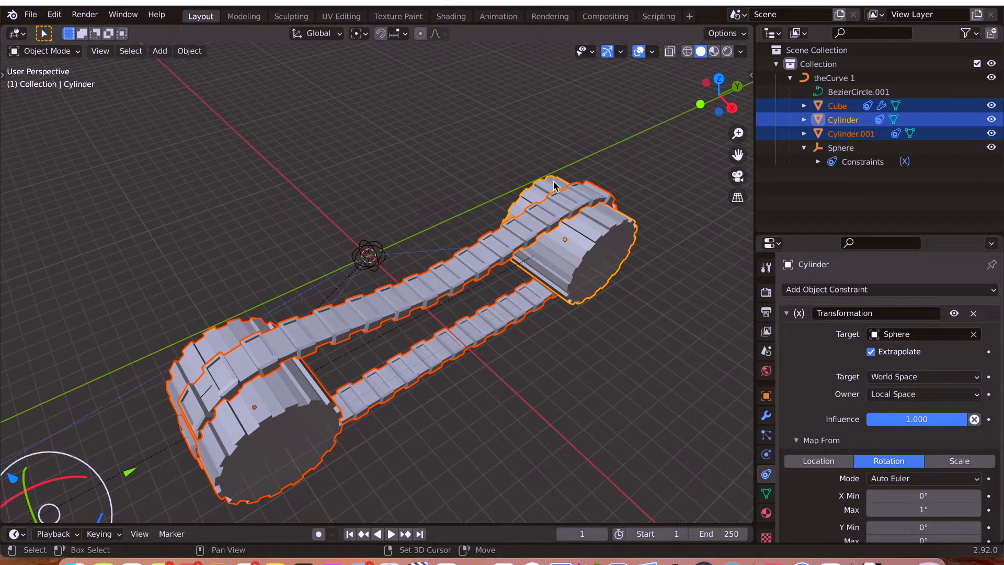
pyautogui.keyDown('shift'); pyautogui.click(364, 243); pyautogui.keyUp('shift')
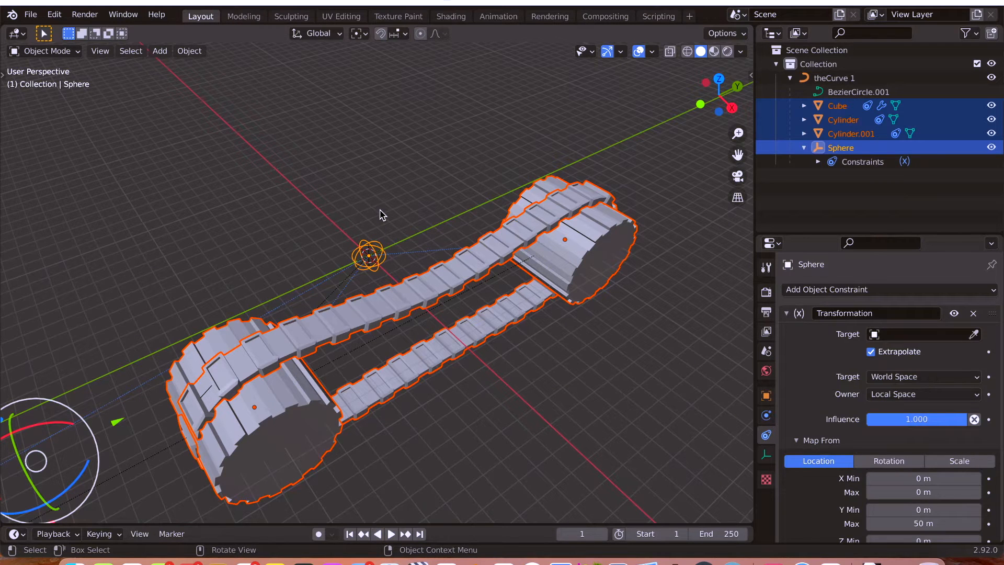
pyautogui.hotkey('ctrl', 'p')
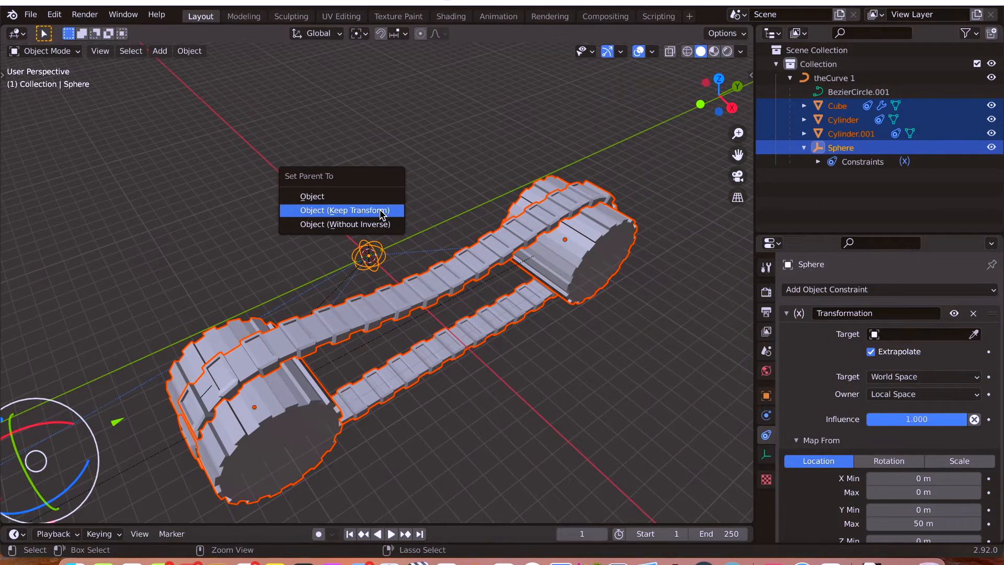
pyautogui.click(382, 210)
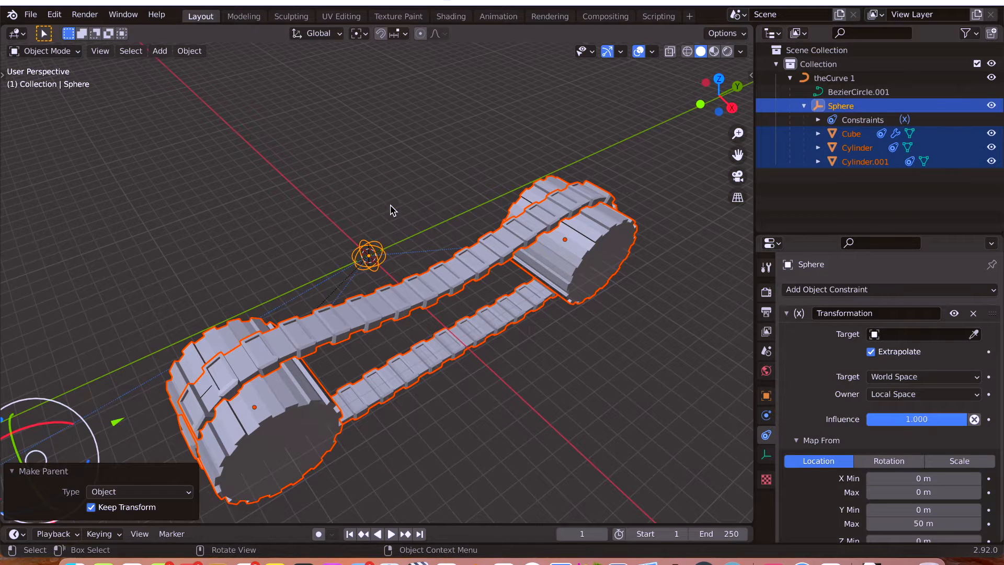
# Try moving theCurve 1 to test whether the whole track assembly follows it.
pyautogui.moveTo(393, 211); pyautogui.dragTo(396, 208, button='middle')
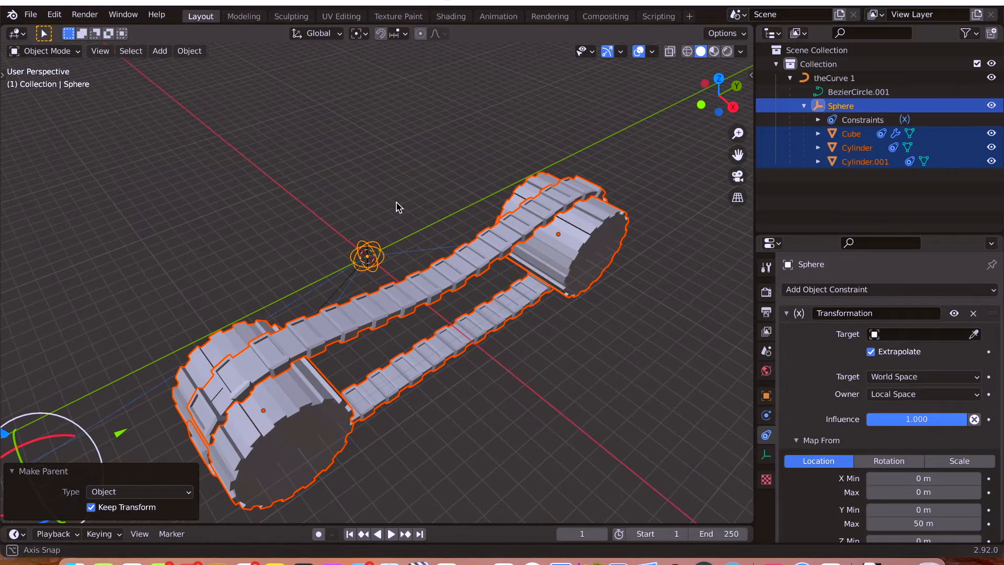
pyautogui.click(813, 79)
pyautogui.press('g')
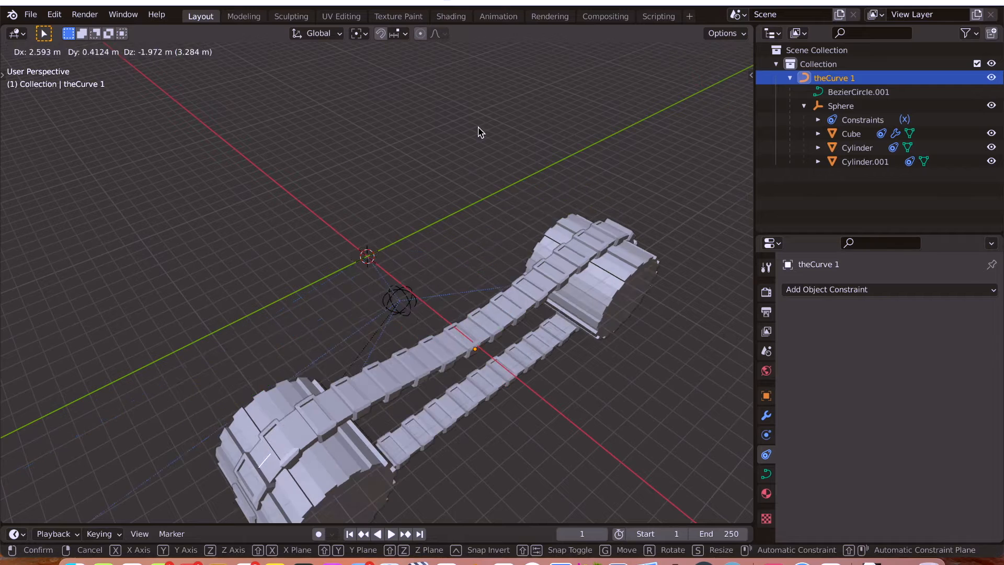
pyautogui.rightClick(344, 163)
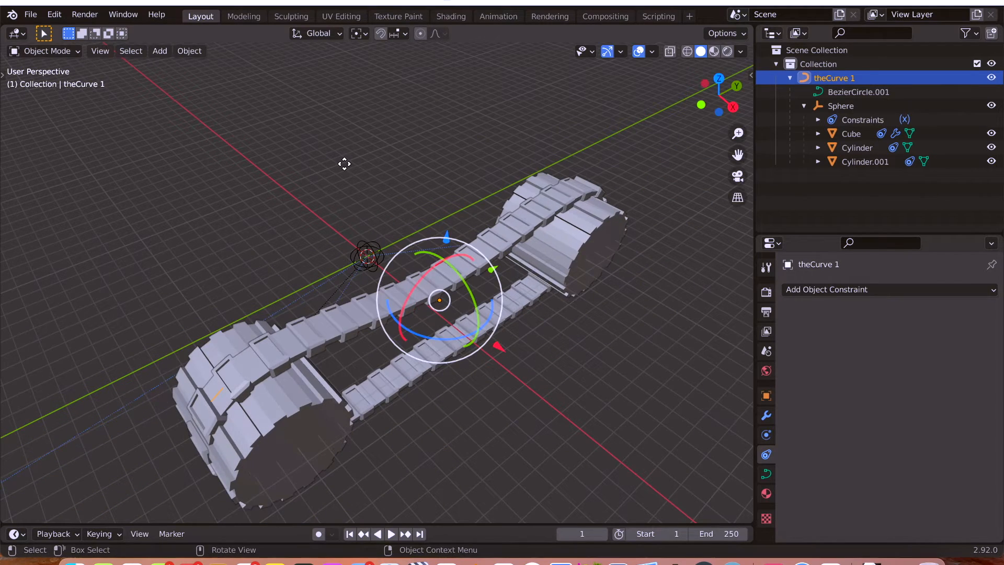
# Try rotating the Sphere empty about the global X axis to test the parented track and wheels.
pyautogui.moveTo(435, 202); pyautogui.dragTo(368, 242, button='middle')
pyautogui.click(374, 235)
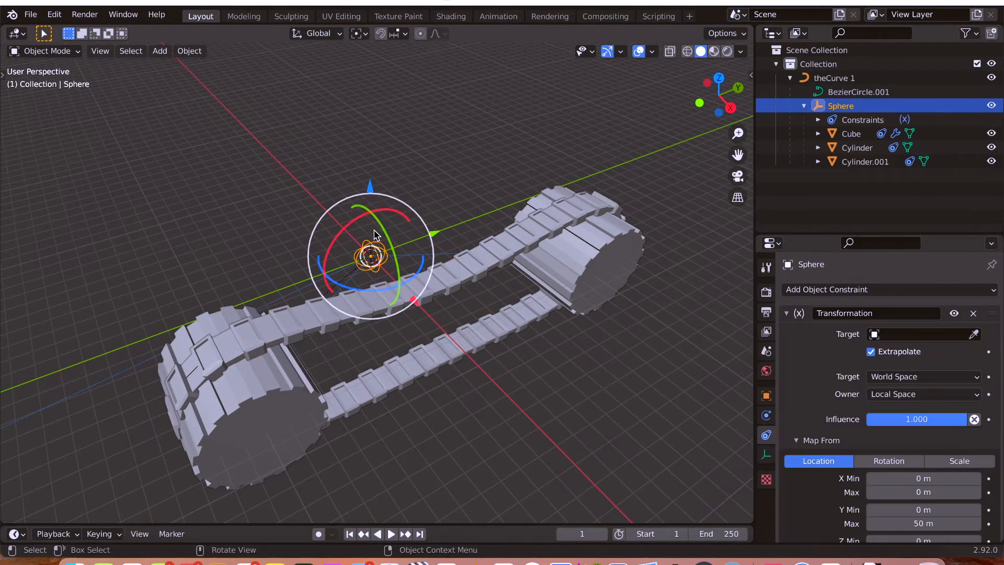
pyautogui.press('r')
pyautogui.press('x')
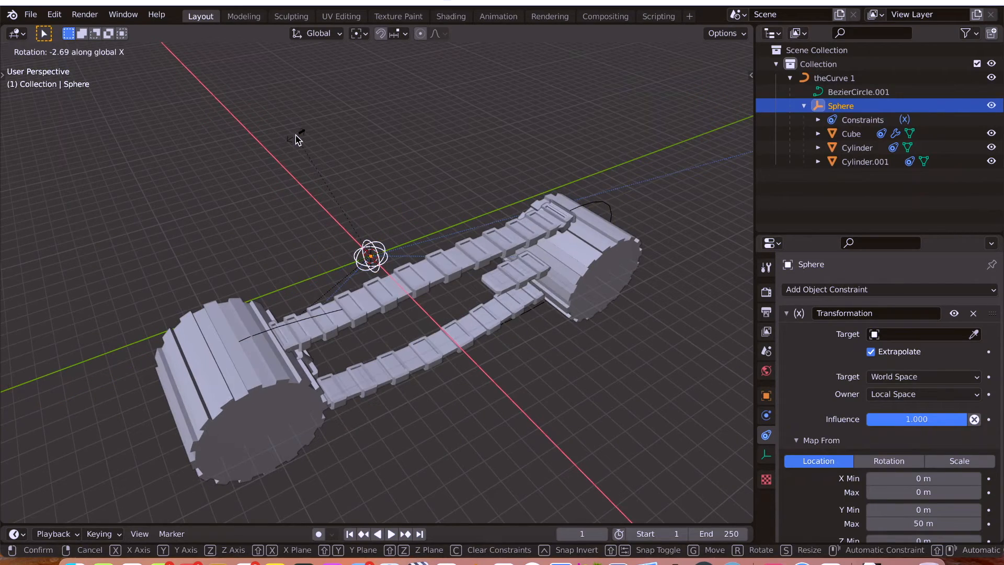
pyautogui.rightClick(296, 140)
pyautogui.press('r')
pyautogui.press('x')
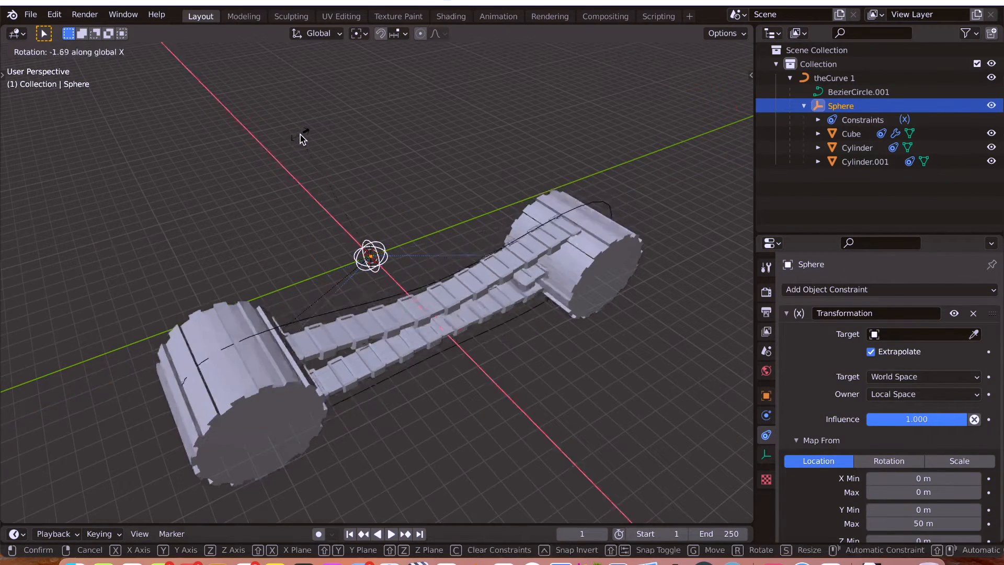
pyautogui.rightClick(313, 139)
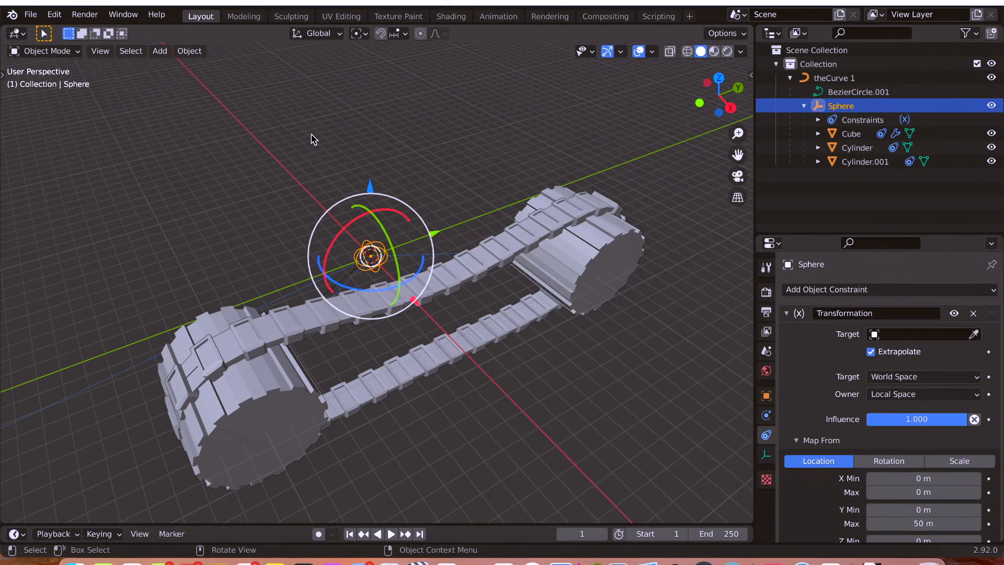
# Undo the parenting of the track and wheels to the Sphere empty, along with the selections made for it.
pyautogui.hotkey('ctrl', 'z')
pyautogui.hotkey('ctrl', 'z')
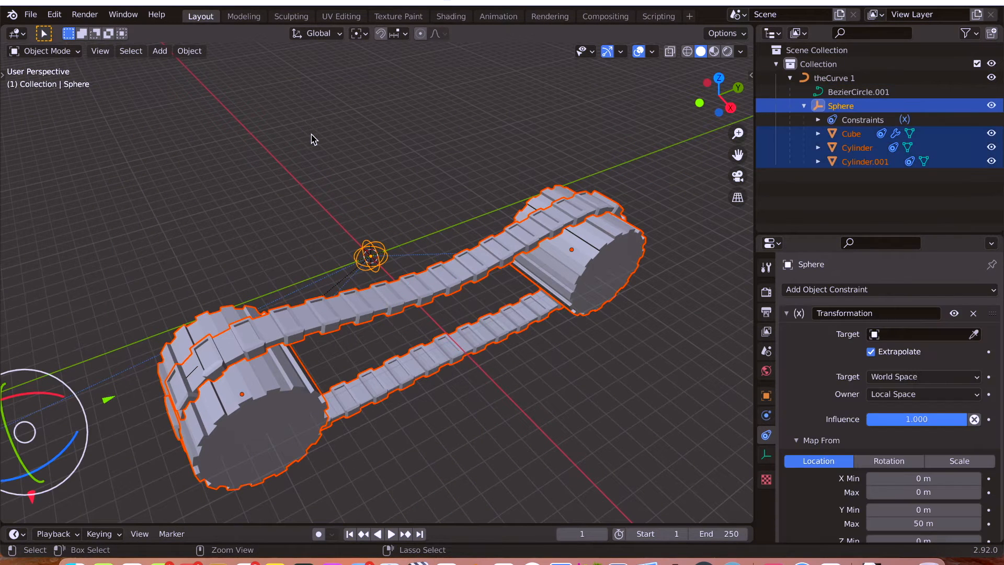
pyautogui.hotkey('ctrl', 'z')
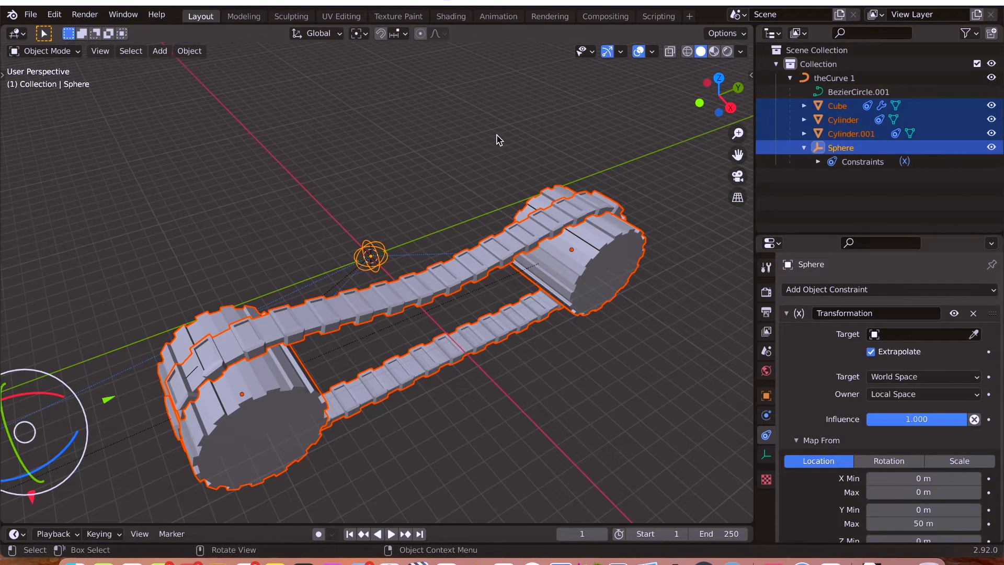
pyautogui.hotkey('ctrl', 'z')
pyautogui.hotkey('ctrl', 'z')
pyautogui.hotkey('ctrl', 'z')
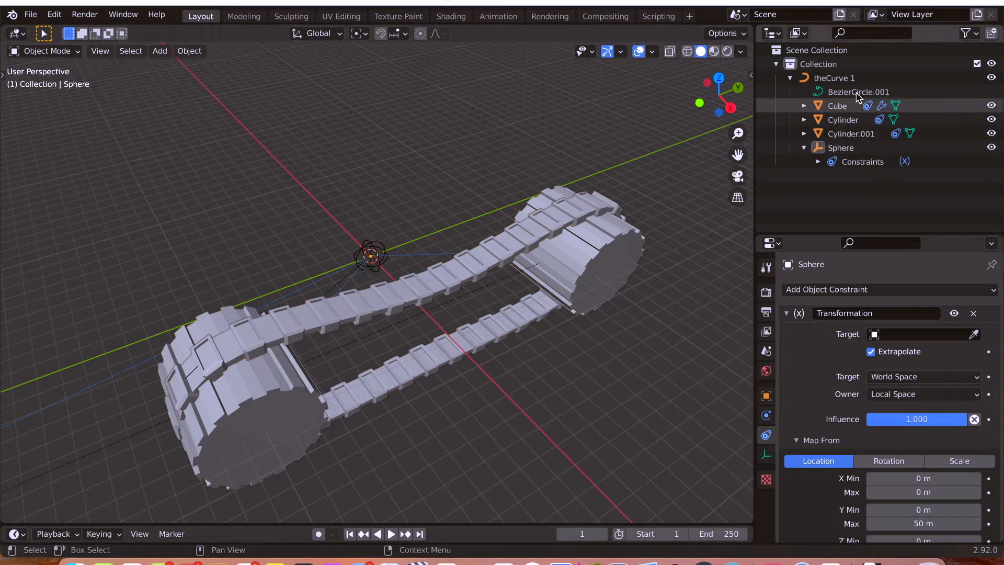
# Try rotating the Sphere empty about the global X axis with the original parenting, keeping Sphere selected.
pyautogui.click(369, 249)
pyautogui.press('r')
pyautogui.press('x')
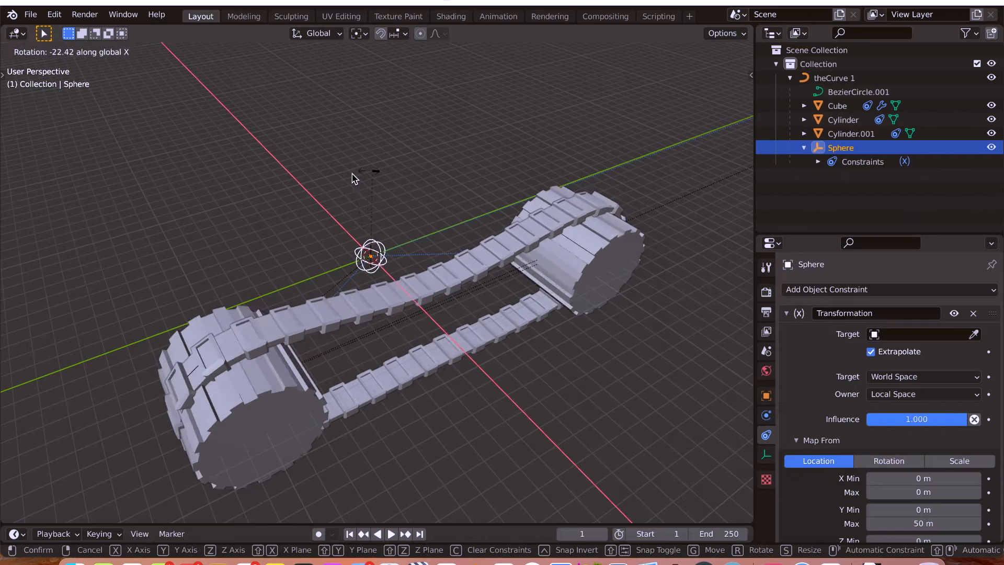
pyautogui.press('Escape')
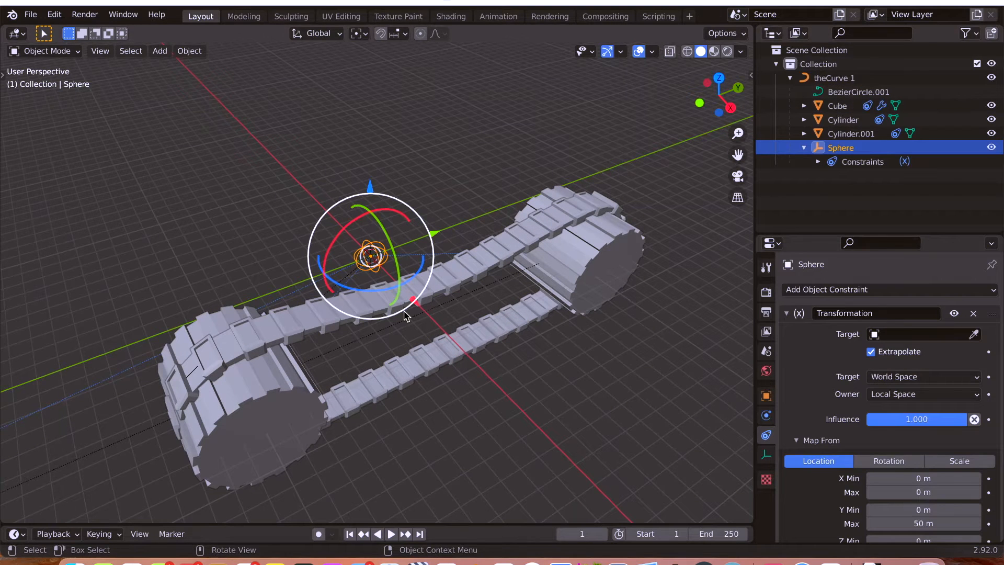
pyautogui.click(850, 134)
pyautogui.click(843, 148)
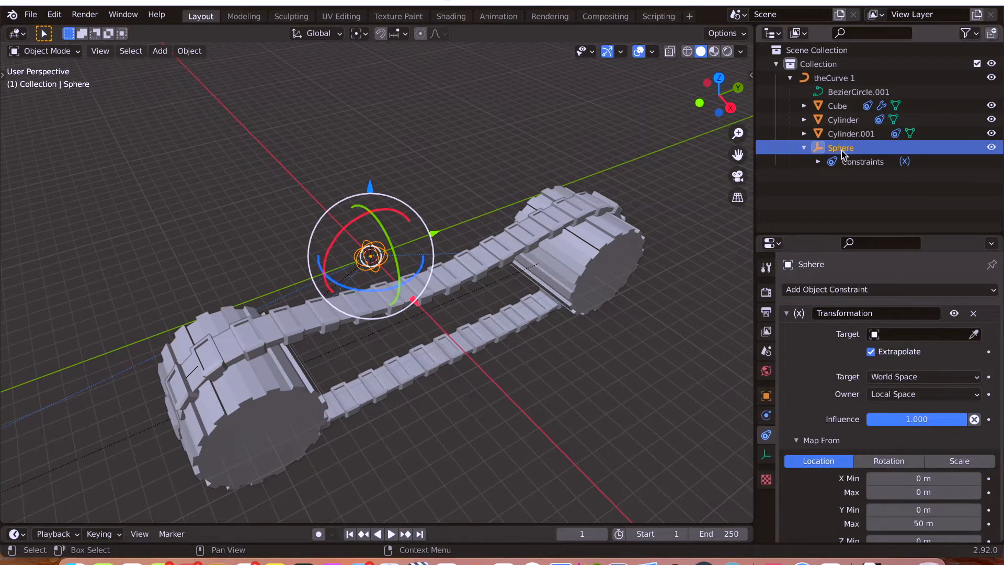
# Add a cube-shaped empty with a 1 m radius at the world origin, around the Sphere empty.
pyautogui.click(830, 78)
pyautogui.hotkey('alt', 'z')
pyautogui.moveTo(352, 227); pyautogui.dragTo(325, 234, button='middle')
pyautogui.hotkey('alt', 'z')
pyautogui.hotkey('shift', 'a')
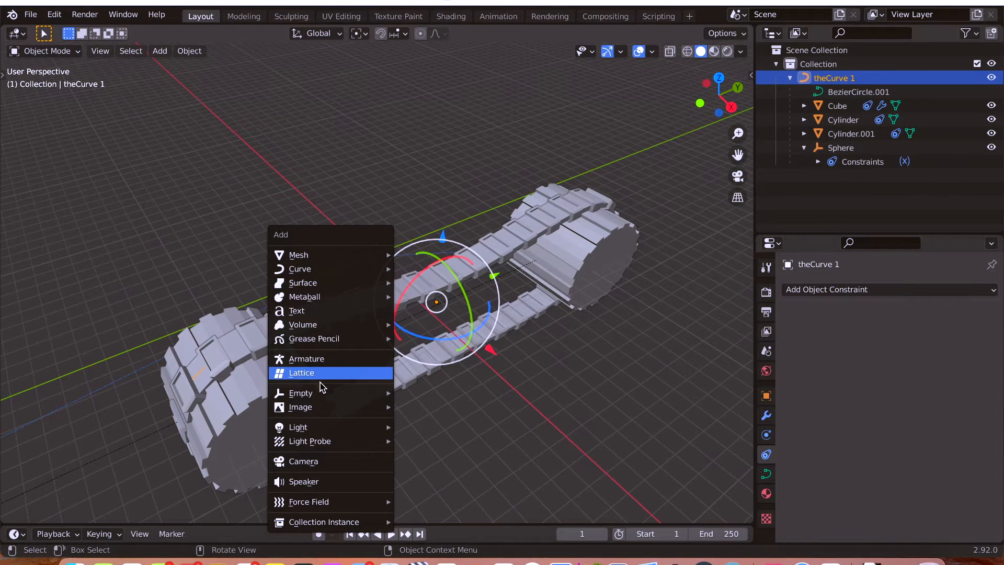
pyautogui.moveTo(321, 394)
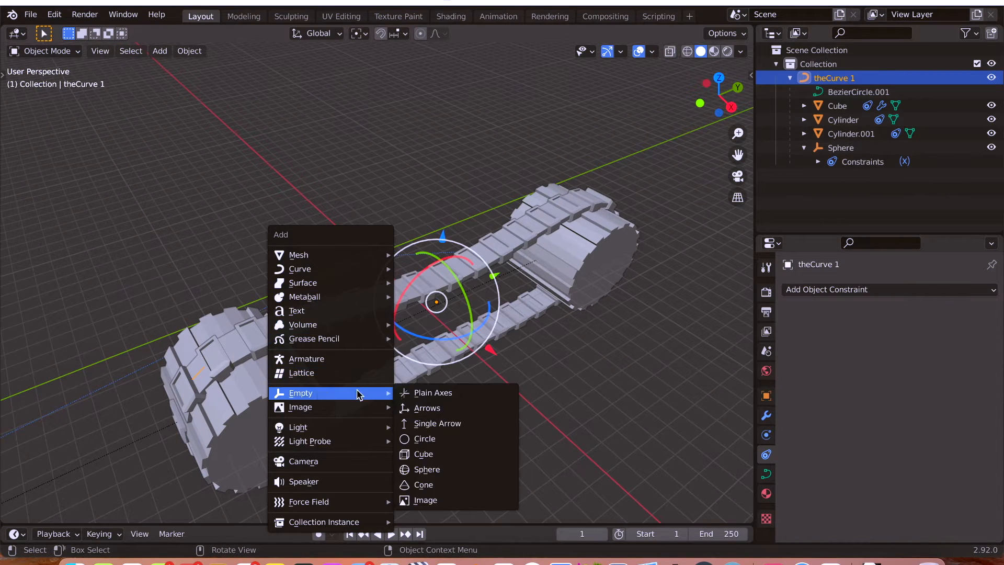
pyautogui.click(455, 453)
pyautogui.moveTo(460, 225); pyautogui.dragTo(465, 227, button='middle')
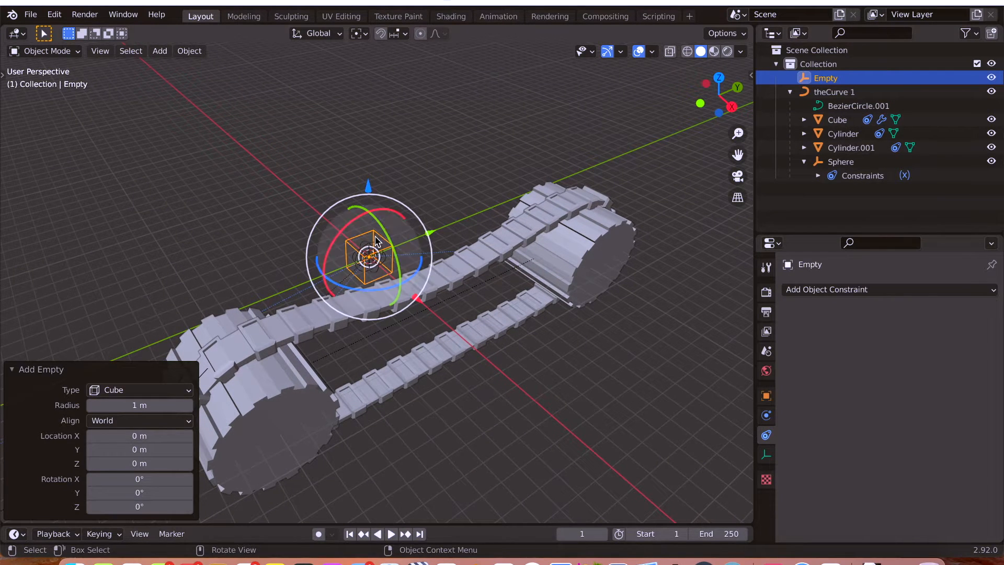
pyautogui.scroll(-5, 366, 246)
pyautogui.scroll(6, 367, 248)
pyautogui.scroll(5, 367, 247)
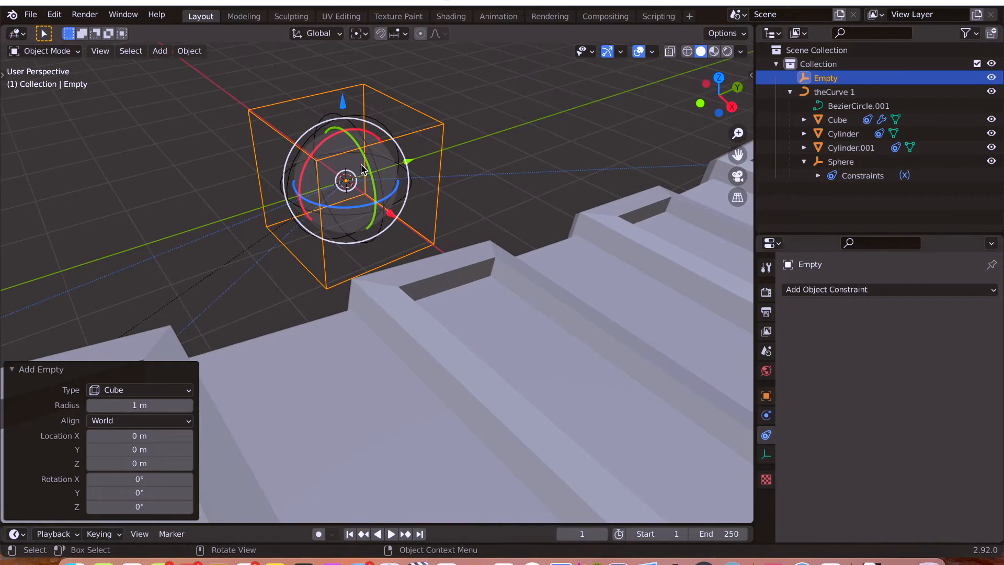
pyautogui.scroll(-3, 367, 246)
# Clear the Sphere empty's parent while keeping its transformation, detaching it from theCurve 1.
pyautogui.click(839, 93)
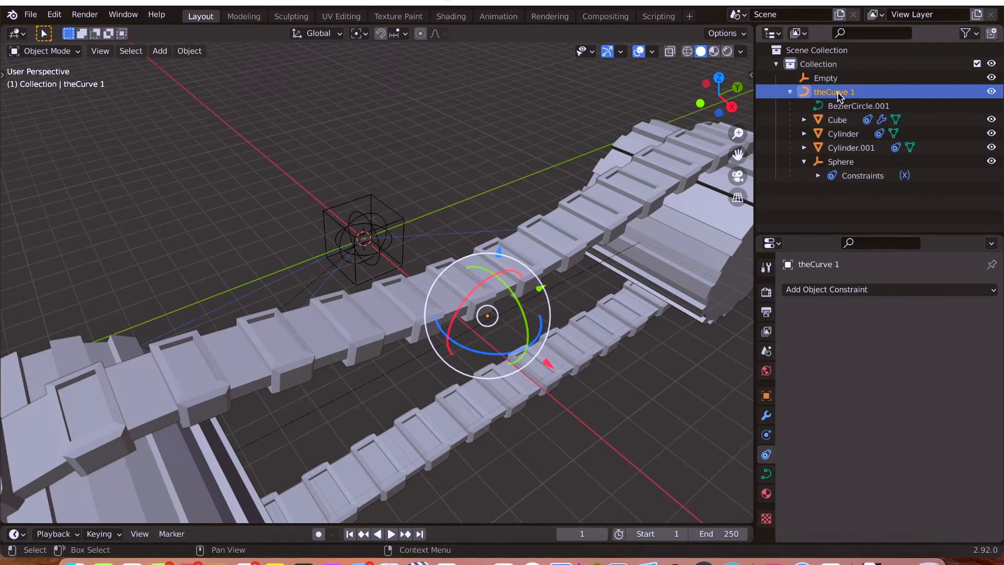
pyautogui.click(846, 162)
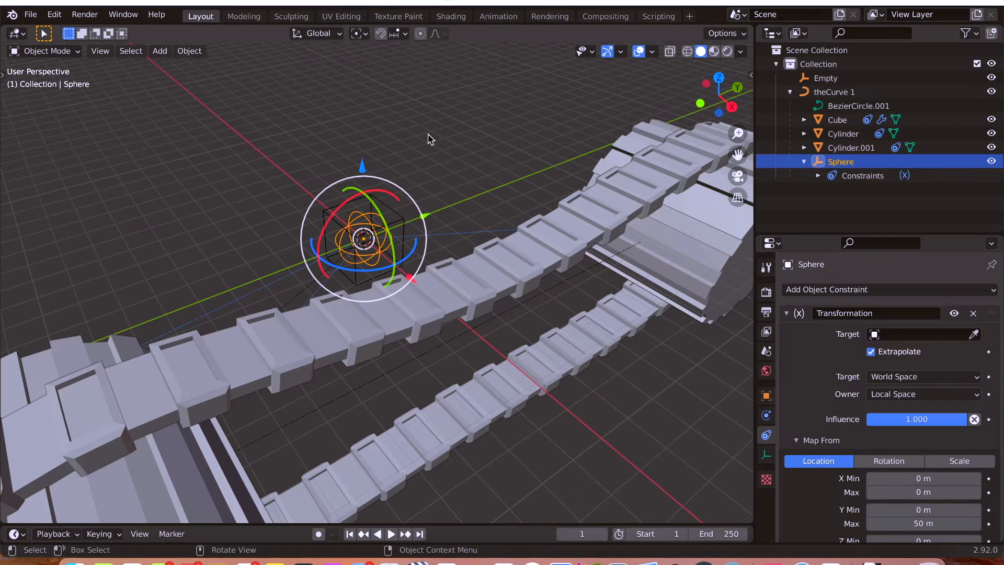
pyautogui.click(201, 52)
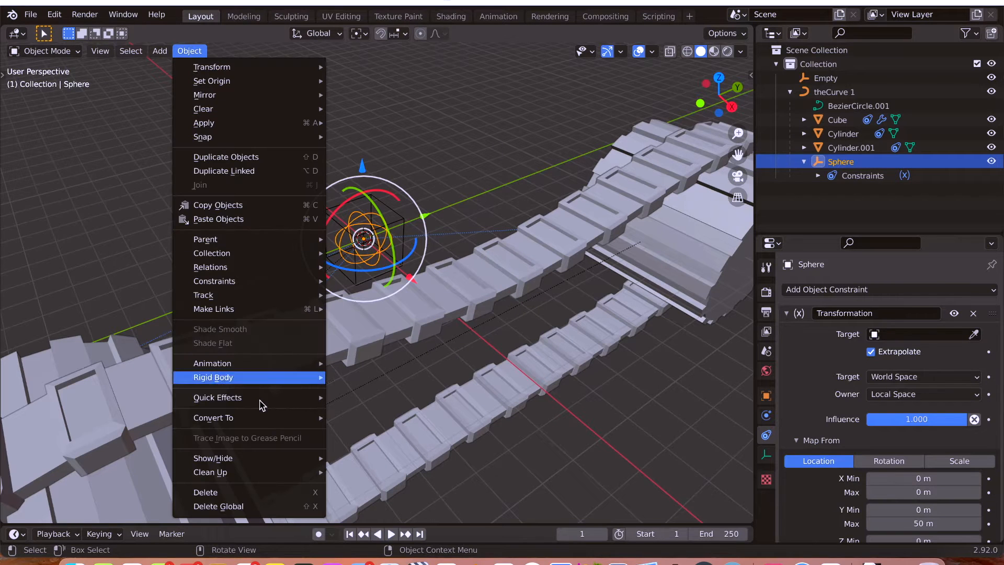
pyautogui.moveTo(256, 113)
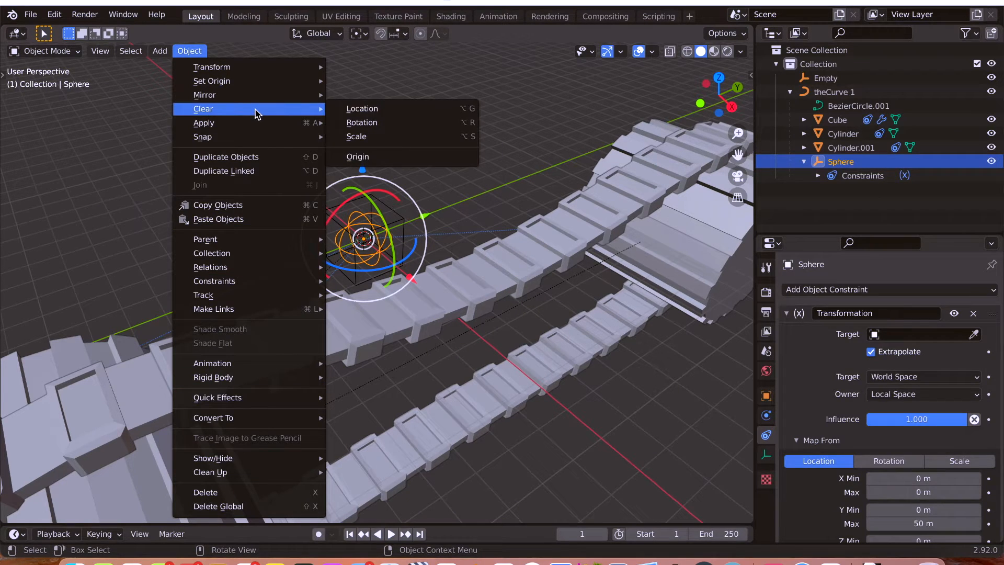
pyautogui.moveTo(246, 240)
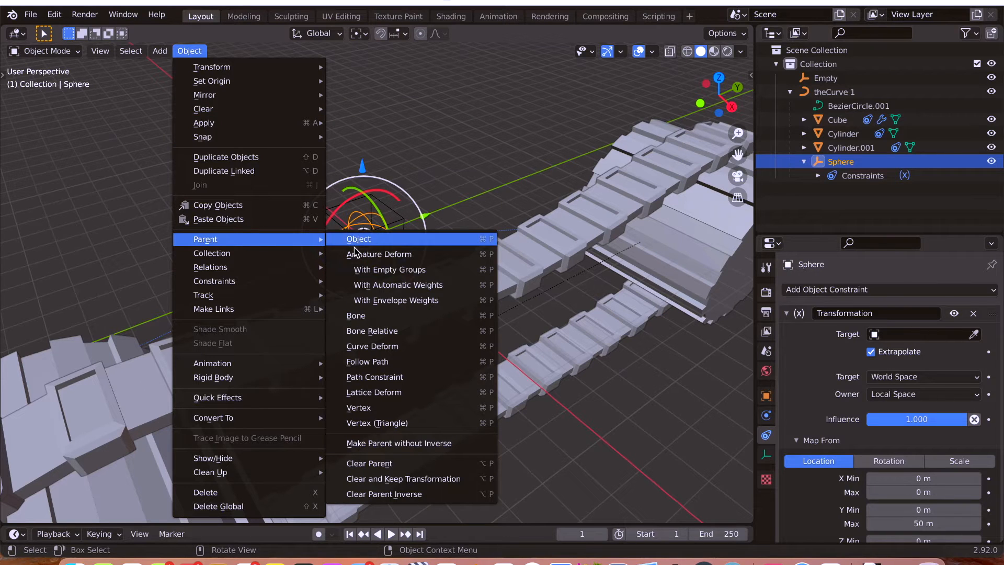
pyautogui.click(434, 480)
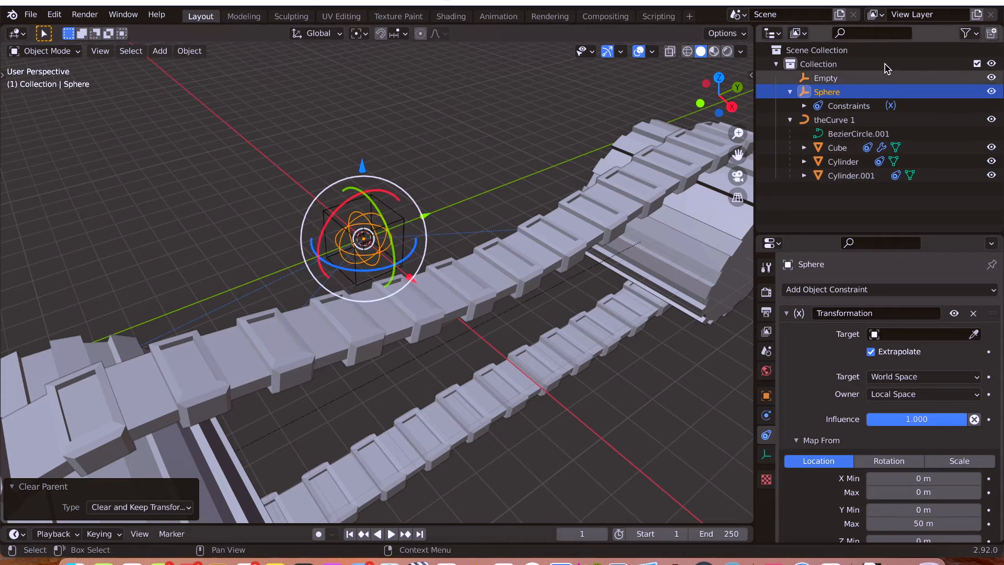
# Parent the Sphere empty to the cube-shaped empty using Object (Keep Transform).
pyautogui.keyDown('ctrl'); pyautogui.click(827, 78); pyautogui.keyUp('ctrl')
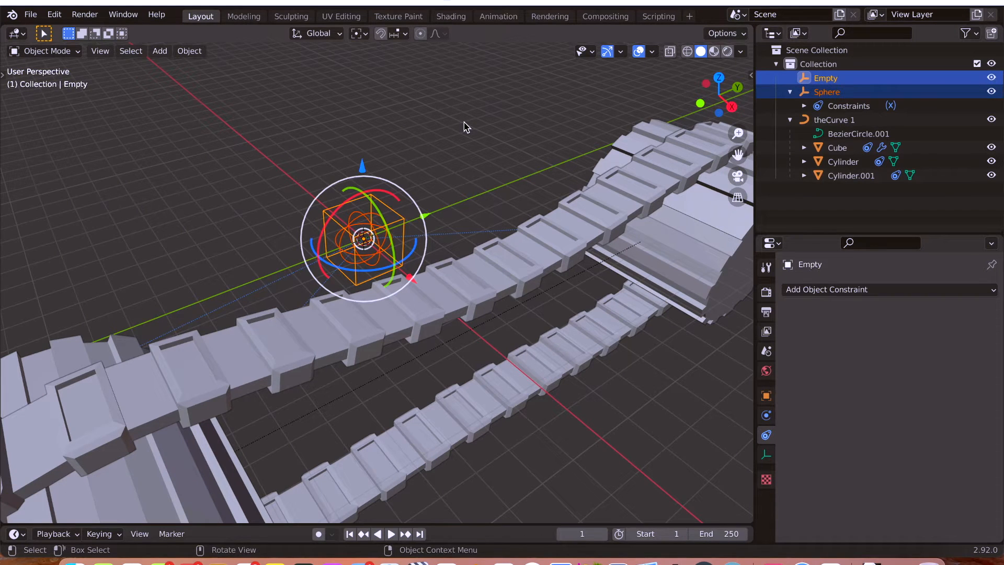
pyautogui.hotkey('ctrl', 'p')
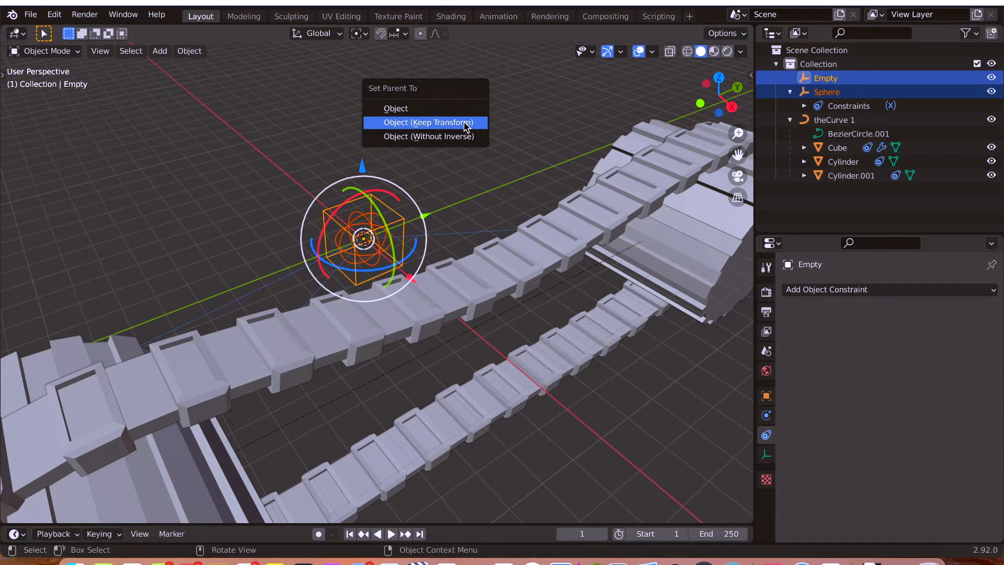
pyautogui.click(466, 124)
pyautogui.click(462, 125)
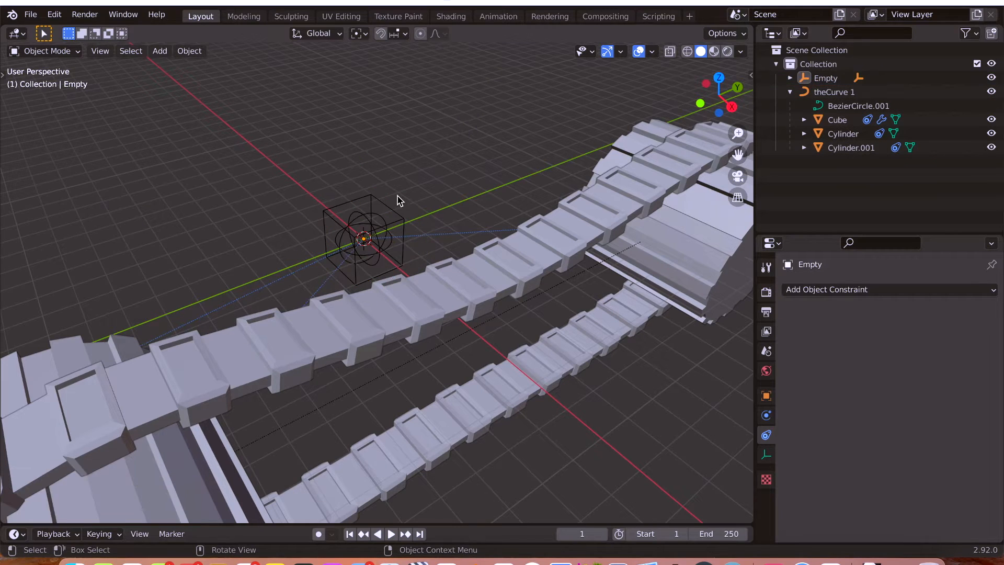
# Parent the cube-shaped empty to theCurve 1 using Object (Keep Transform).
pyautogui.click(365, 196)
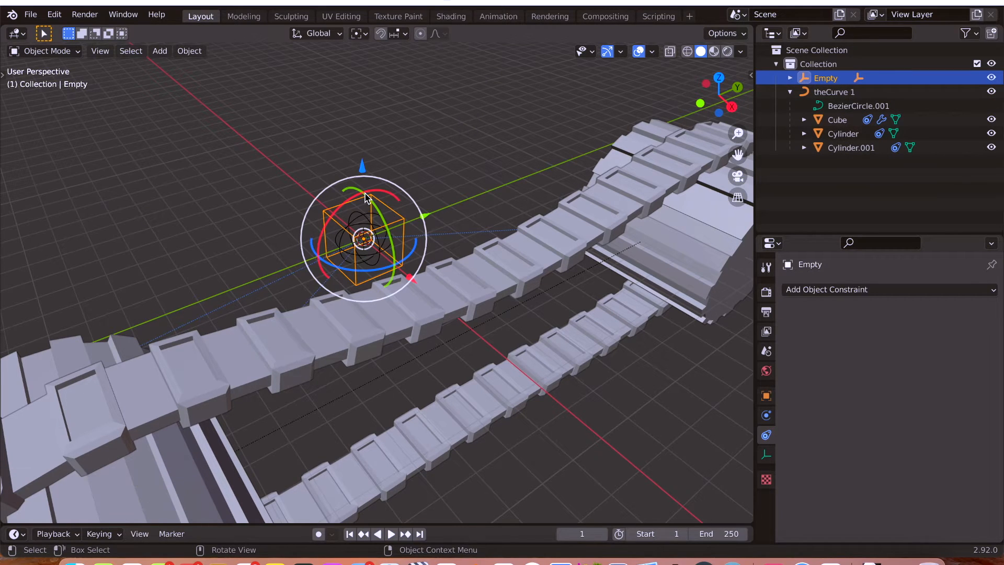
pyautogui.keyDown('ctrl'); pyautogui.click(832, 92); pyautogui.keyUp('ctrl')
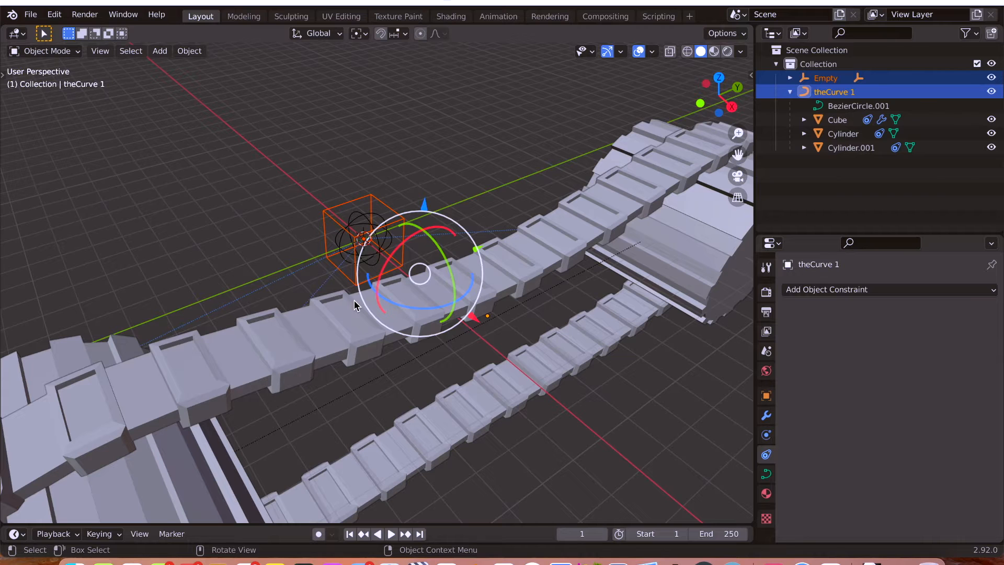
pyautogui.hotkey('ctrl', 'p')
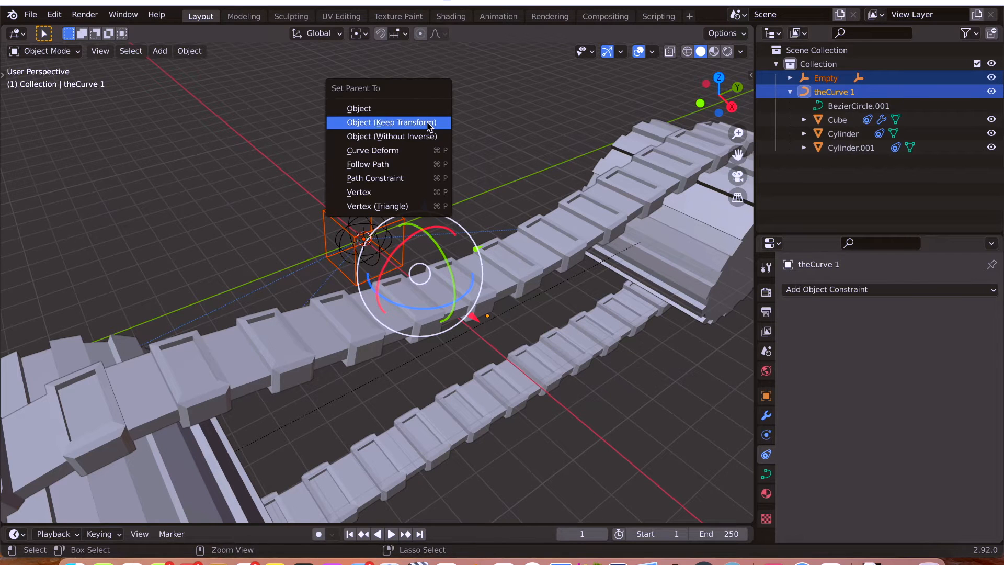
pyautogui.click(427, 125)
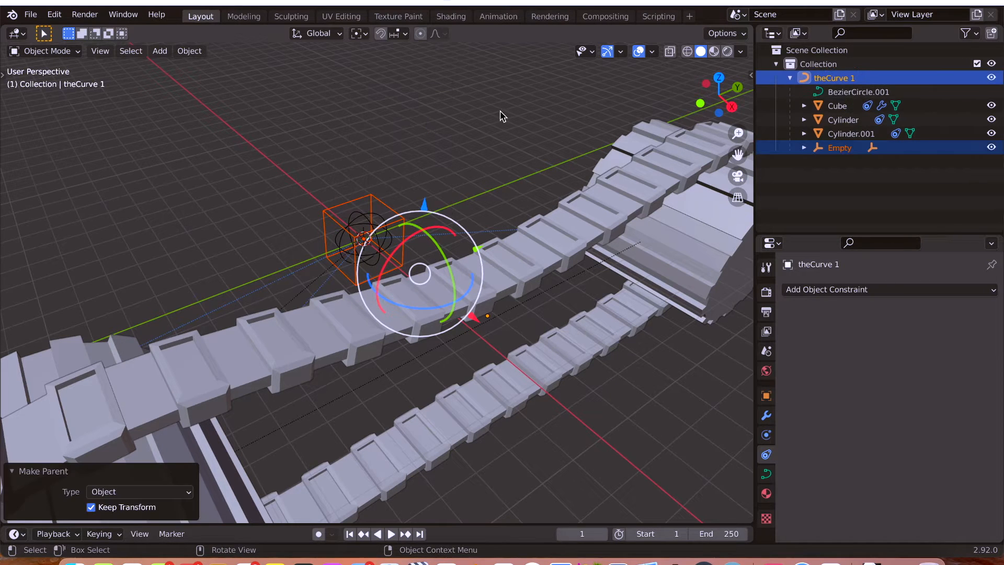
# Try rotating the cube-shaped empty about the global X axis to test the track and wheels.
pyautogui.click(828, 77)
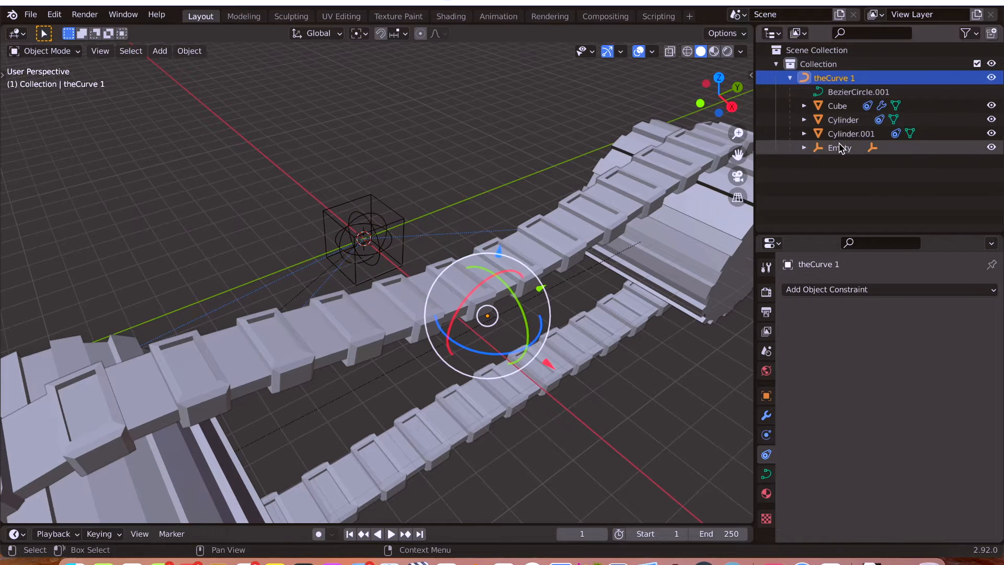
pyautogui.click(369, 204)
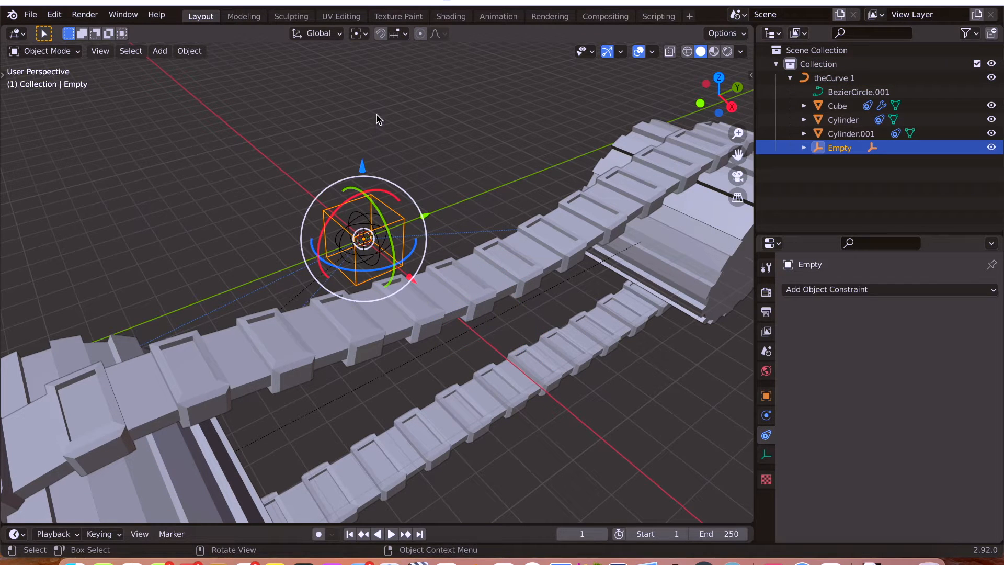
pyautogui.press('r')
pyautogui.press('x')
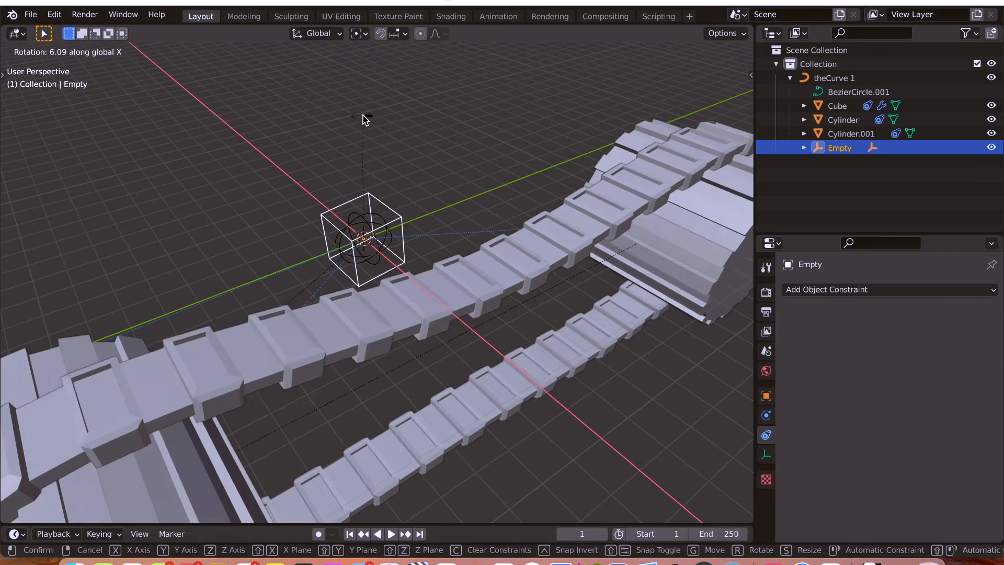
pyautogui.click(368, 144)
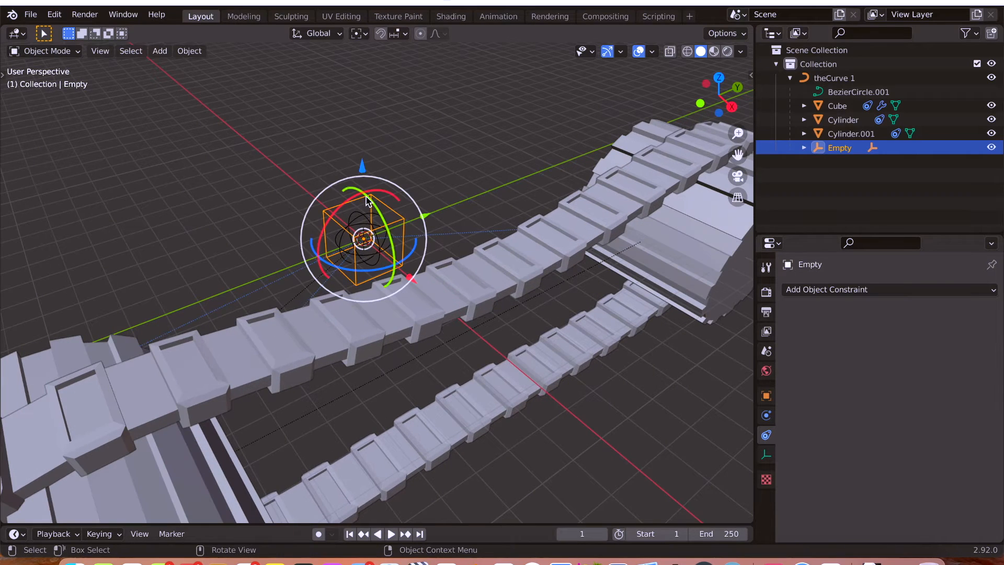
# Try moving the cube-shaped empty along the Y axis, then undo the move.
pyautogui.scroll(-1, 415, 170)
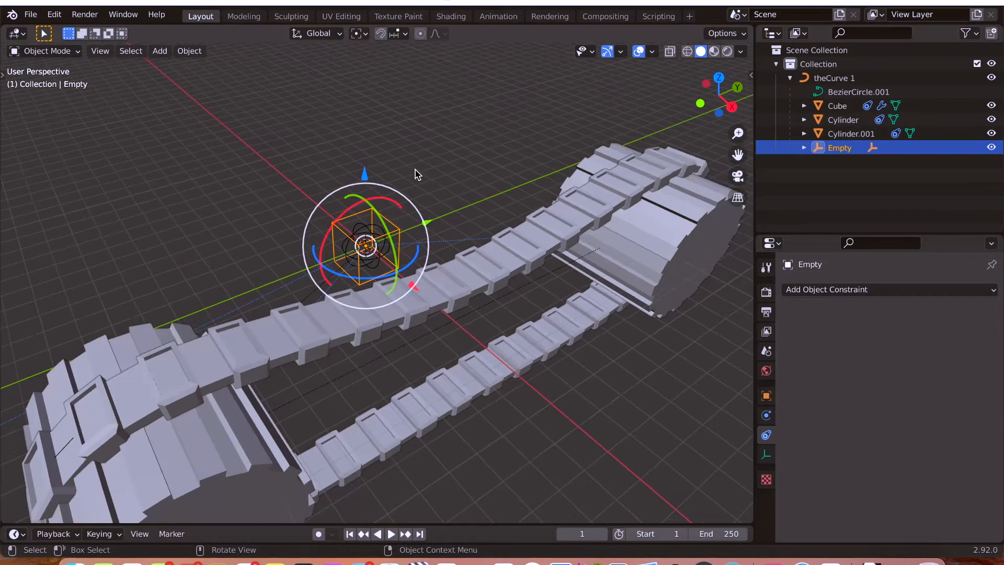
pyautogui.scroll(-2, 416, 174)
pyautogui.moveTo(428, 156)
pyautogui.mouseDown(button='middle')
pyautogui.moveTo(454, 152)
pyautogui.moveTo(446, 158)
pyautogui.mouseUp(button='middle')
pyautogui.moveTo(429, 232); pyautogui.dragTo(444, 222)
pyautogui.hotkey('ctrl', 'z')
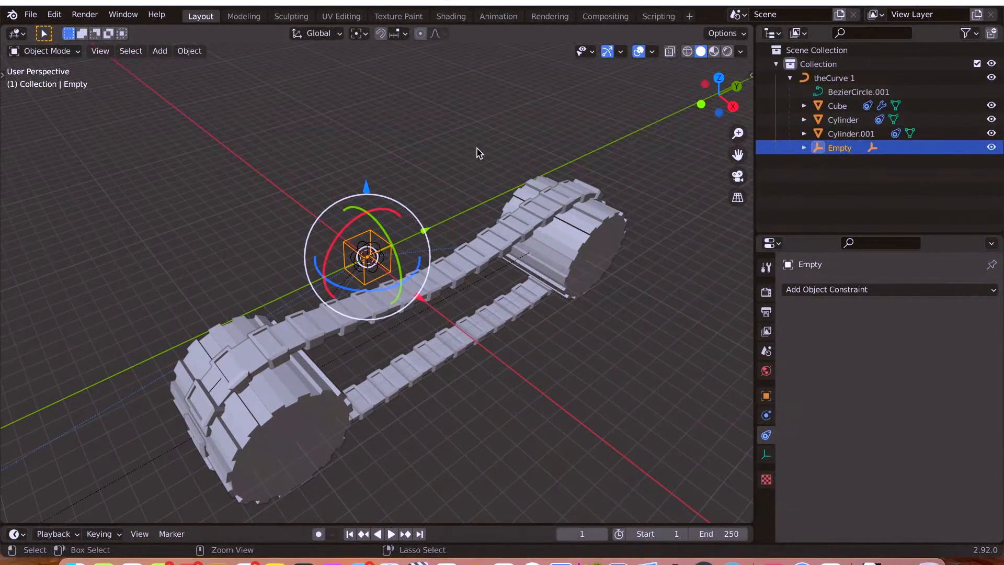
# Add a 2 m mesh cube at the world origin and scale it up uniformly by about 4.1.
pyautogui.moveTo(426, 139); pyautogui.dragTo(419, 131, button='middle')
pyautogui.hotkey('shift', 'a')
pyautogui.moveTo(419, 121)
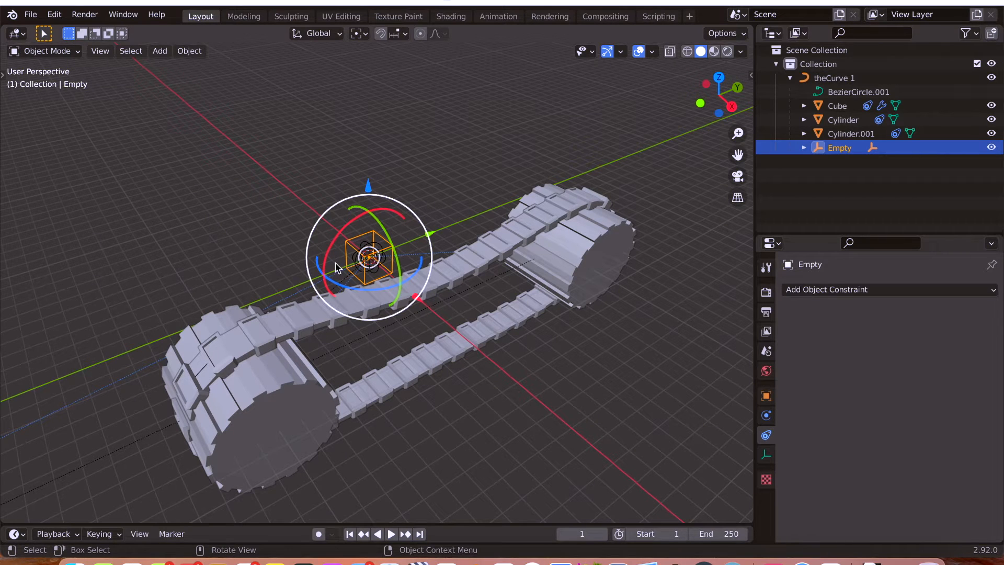
pyautogui.hotkey('shift', 'a')
pyautogui.moveTo(228, 63)
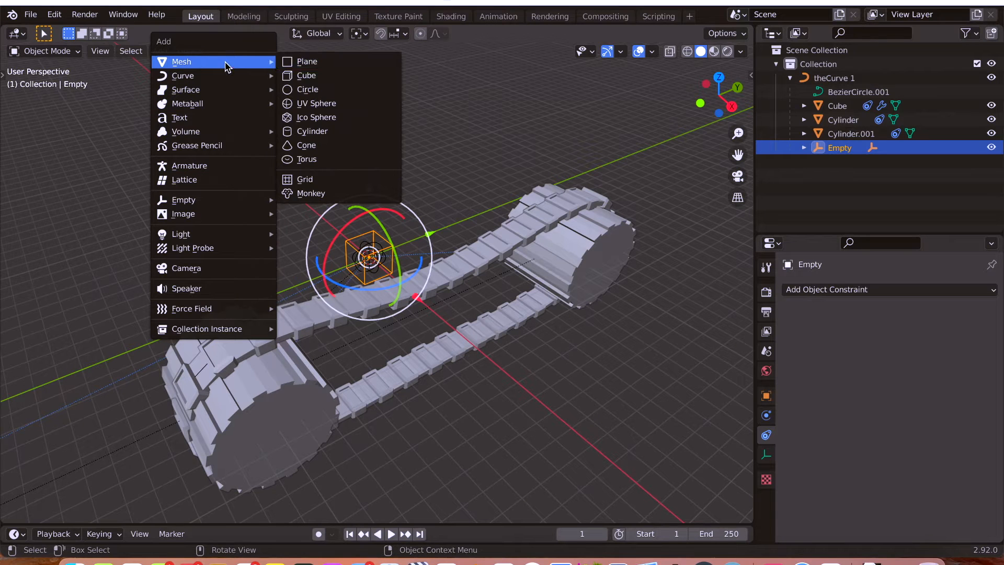
pyautogui.click(331, 74)
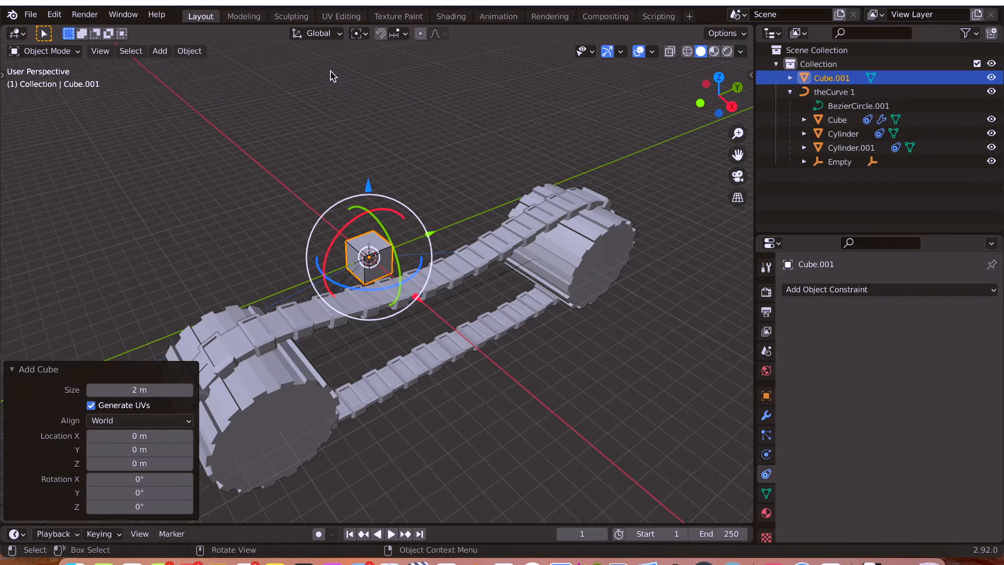
pyautogui.press('s')
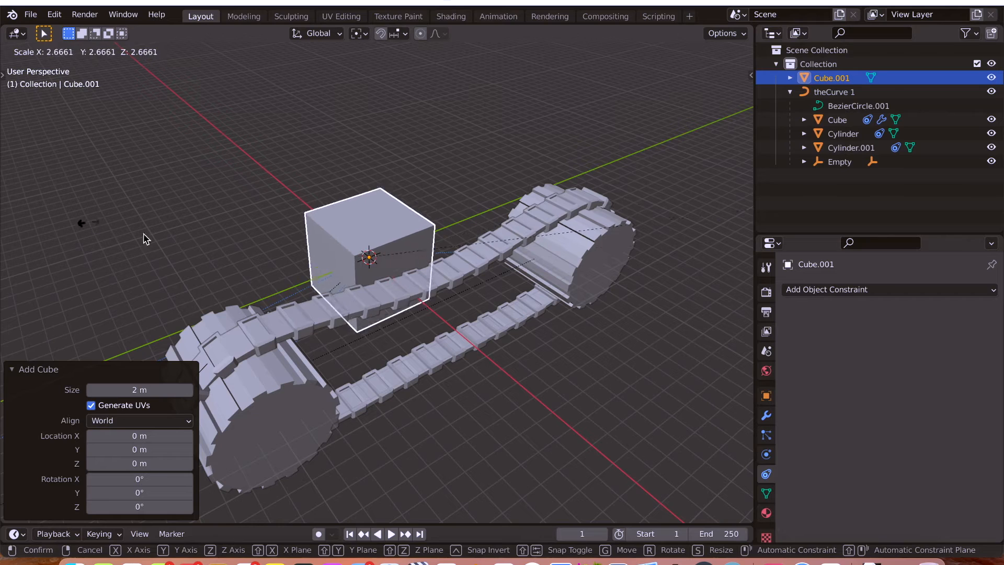
pyautogui.click(218, 235)
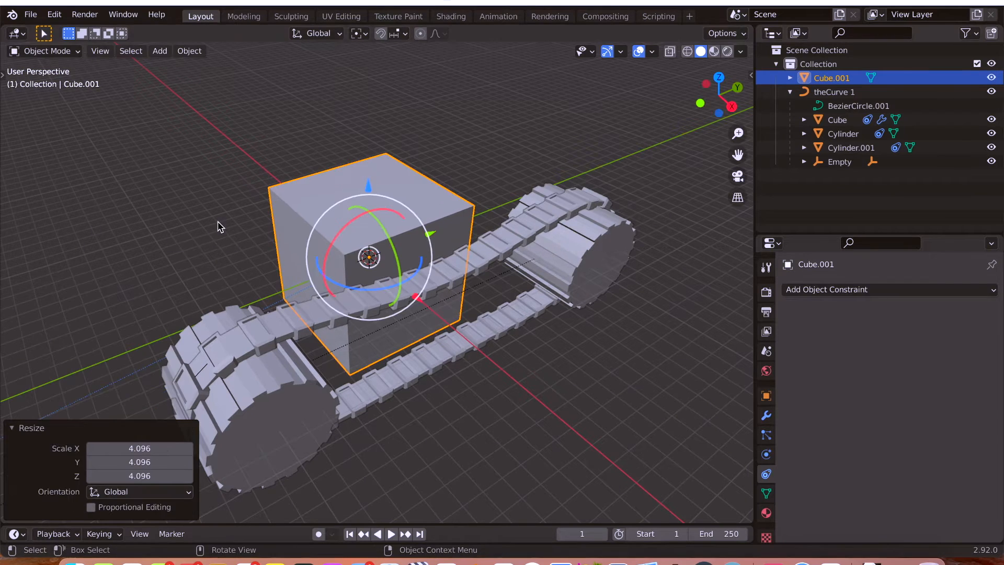
# Select the cube-shaped empty and turn on X-ray to inspect it inside the new mesh cube.
pyautogui.moveTo(294, 221); pyautogui.dragTo(230, 216, button='middle')
pyautogui.click(840, 163)
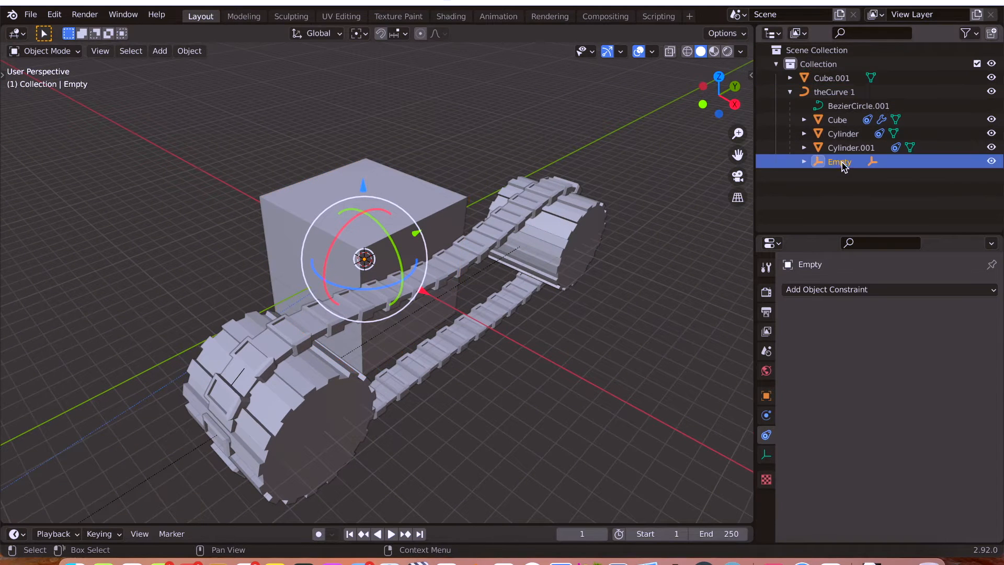
pyautogui.hotkey('alt', 'z')
pyautogui.scroll(3, 365, 264)
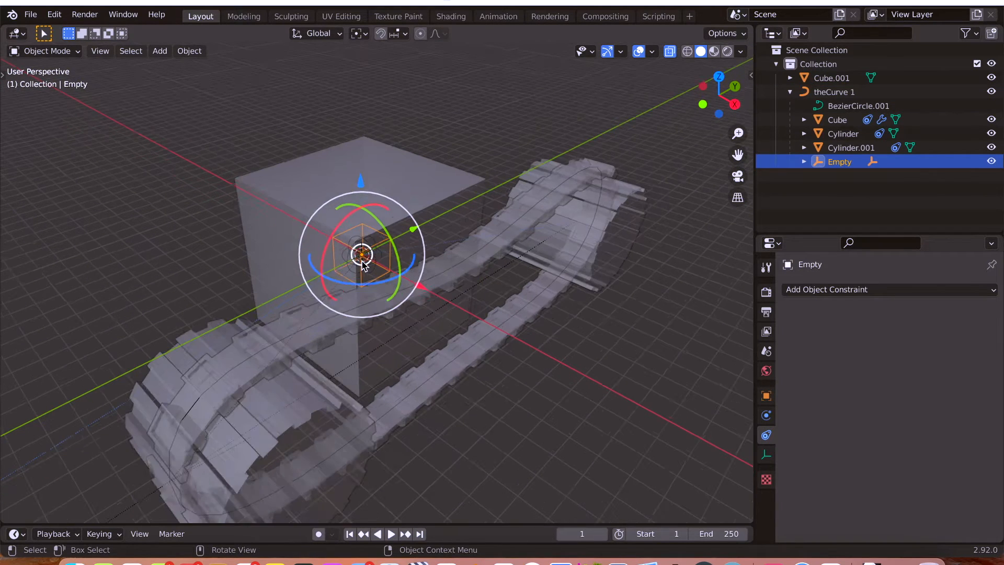
pyautogui.scroll(-2, 364, 264)
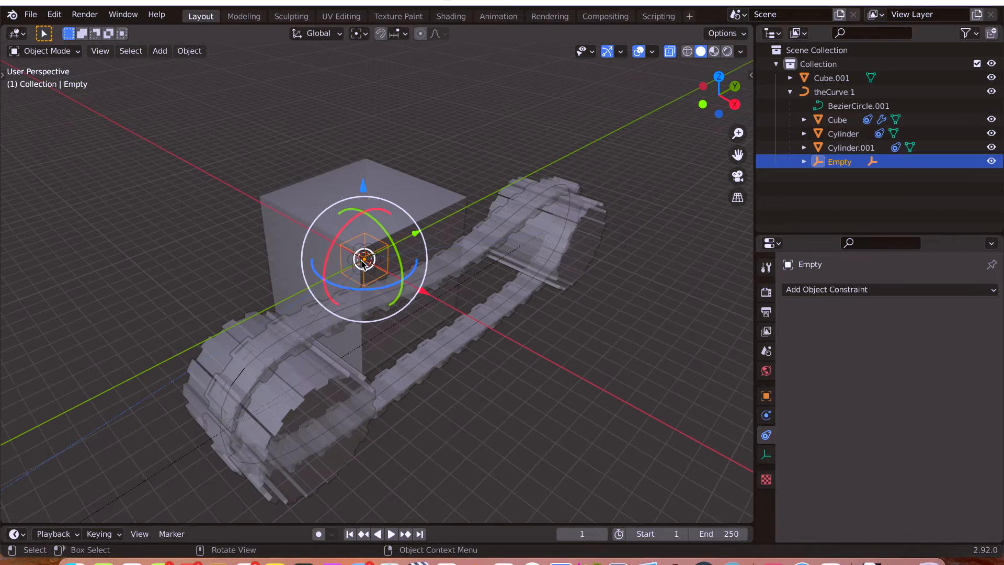
# Parent theCurve 1 to the new mesh cube using Object (Keep Transform), then select only the cube and turn X-ray off.
pyautogui.click(831, 92)
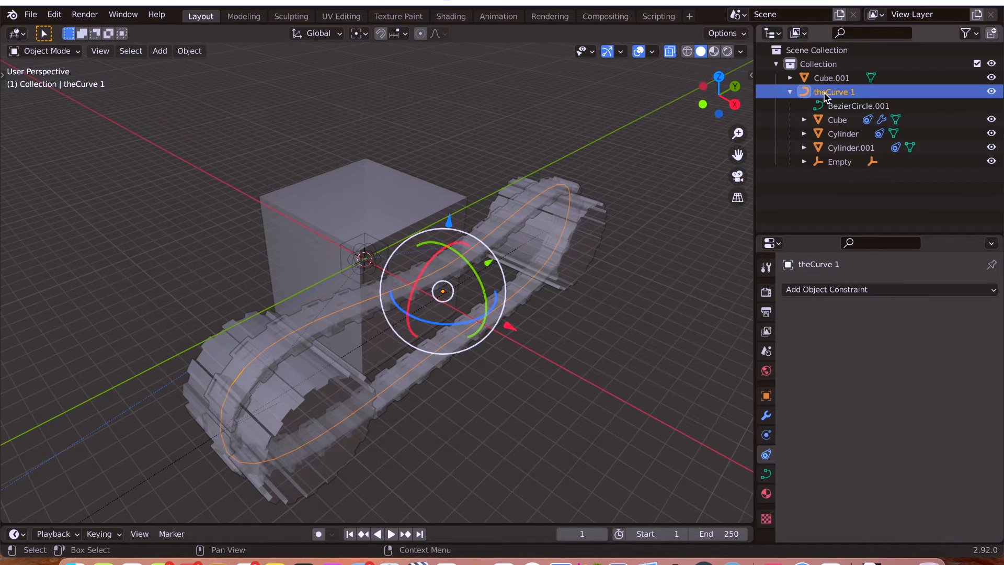
pyautogui.keyDown('shift'); pyautogui.click(349, 186); pyautogui.keyUp('shift')
pyautogui.hotkey('ctrl', 'p')
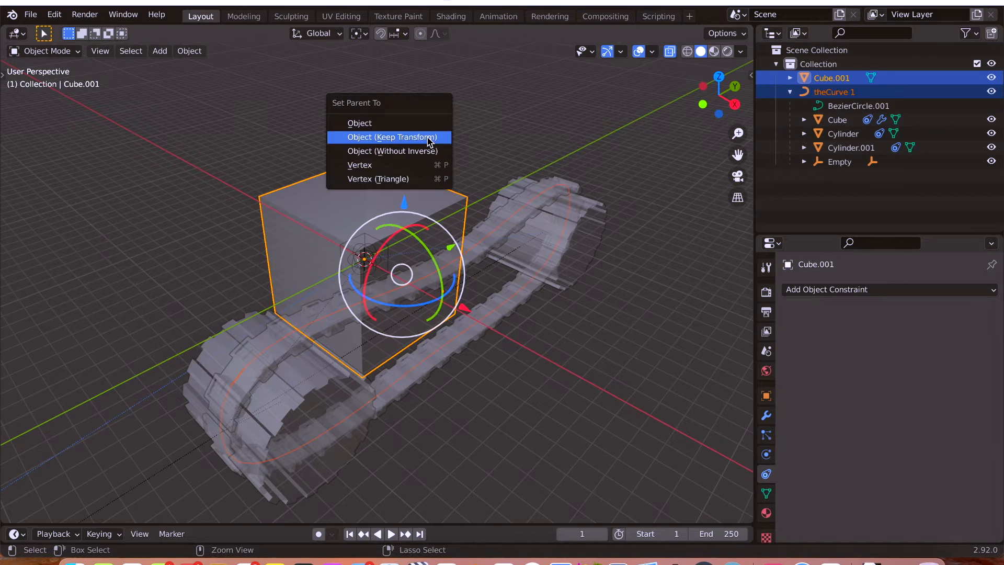
pyautogui.click(429, 137)
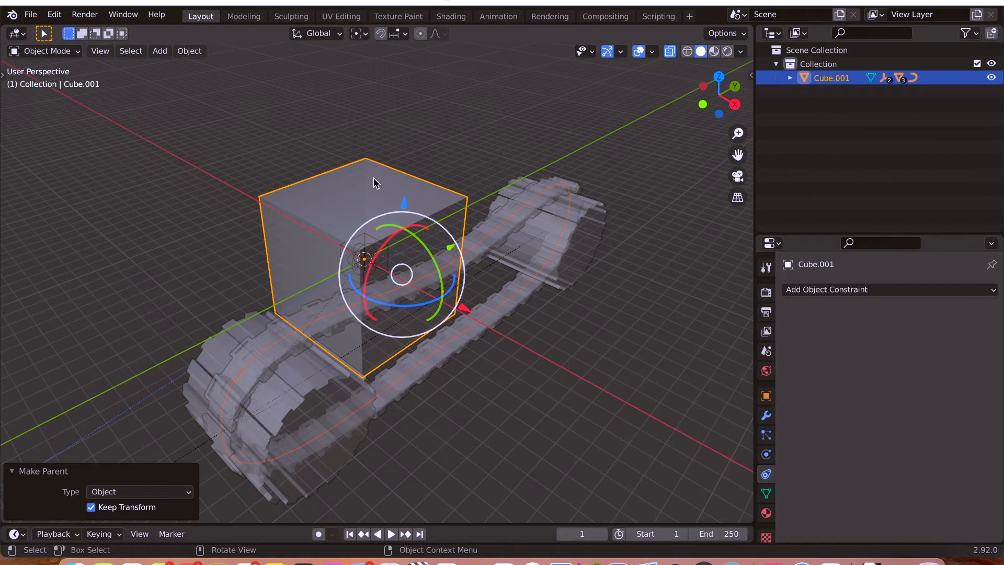
pyautogui.hotkey('alt', 'a')
pyautogui.click(344, 186)
pyautogui.hotkey('alt', 'z')
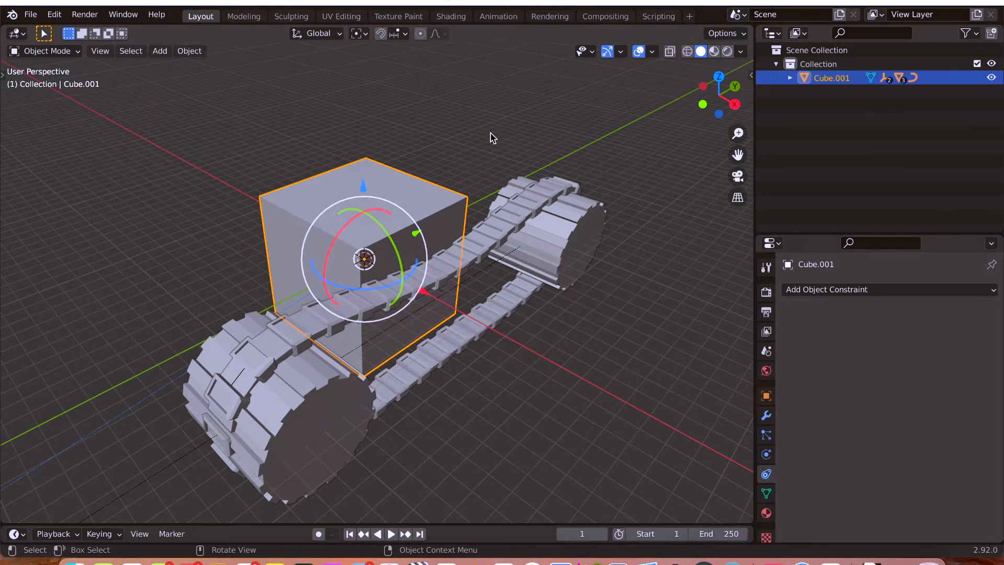
# Try moving the mesh cube to test that the track and wheels follow it, and cancel the move.
pyautogui.press('g')
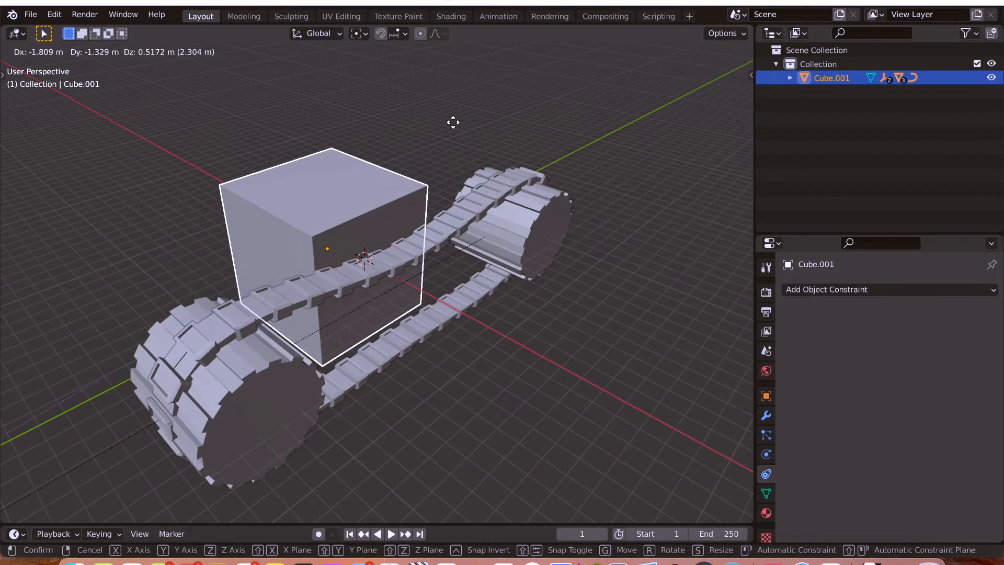
pyautogui.rightClick(453, 123)
pyautogui.moveTo(458, 139); pyautogui.dragTo(444, 148, button='middle')
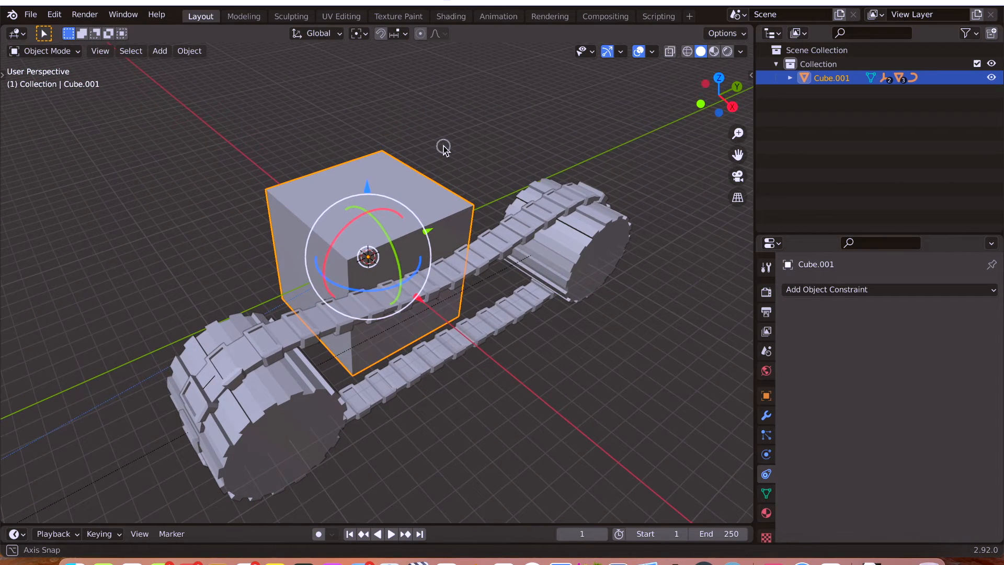
# Expand the mesh cube's hierarchy in the outliner, try moving the cube to test its children, and cancel the move.
pyautogui.click(790, 78)
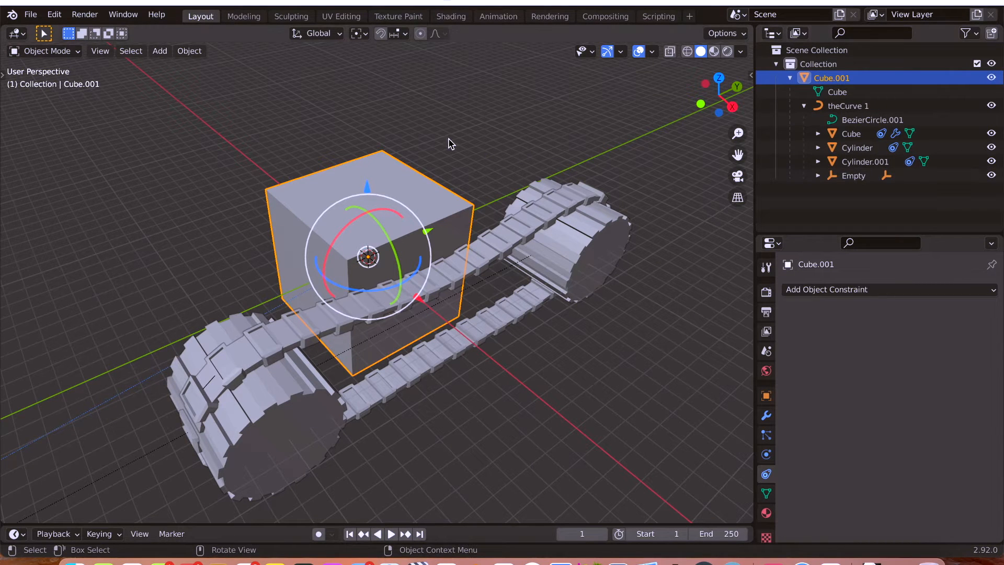
pyautogui.press('g')
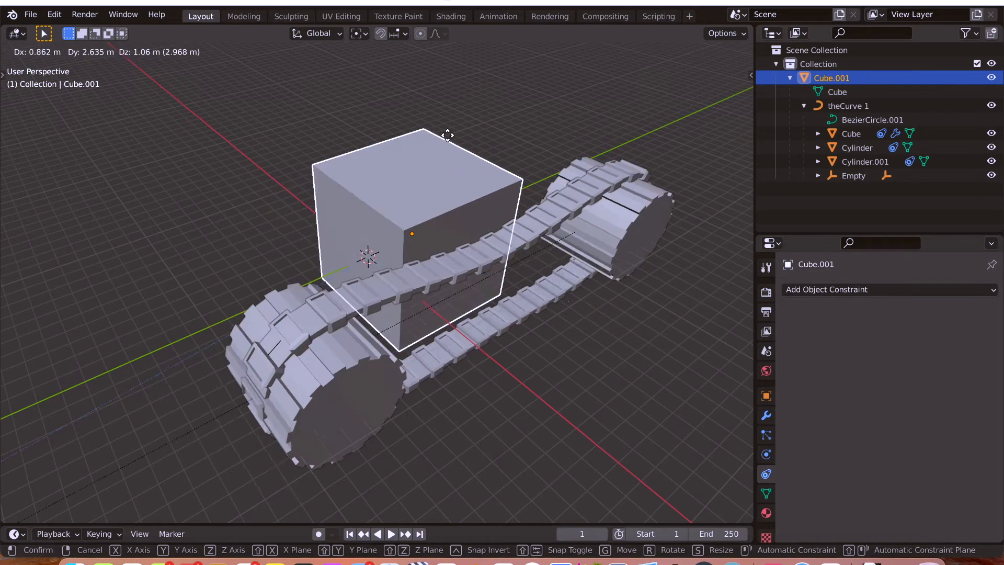
pyautogui.press('Escape')
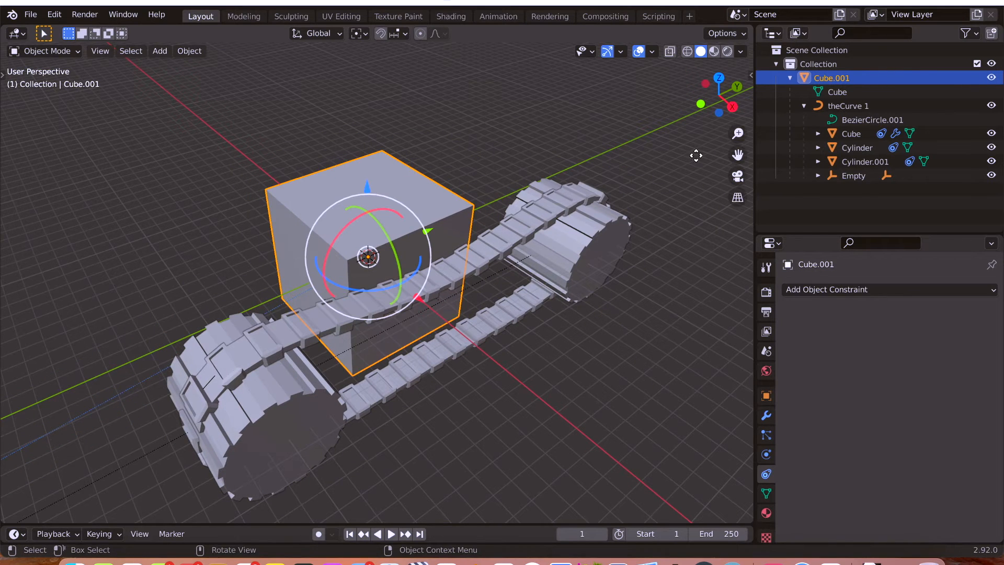
# Select the Sphere empty under Empty, try rotating it about the global X axis with X-ray on, and cancel the rotation.
pyautogui.click(819, 176)
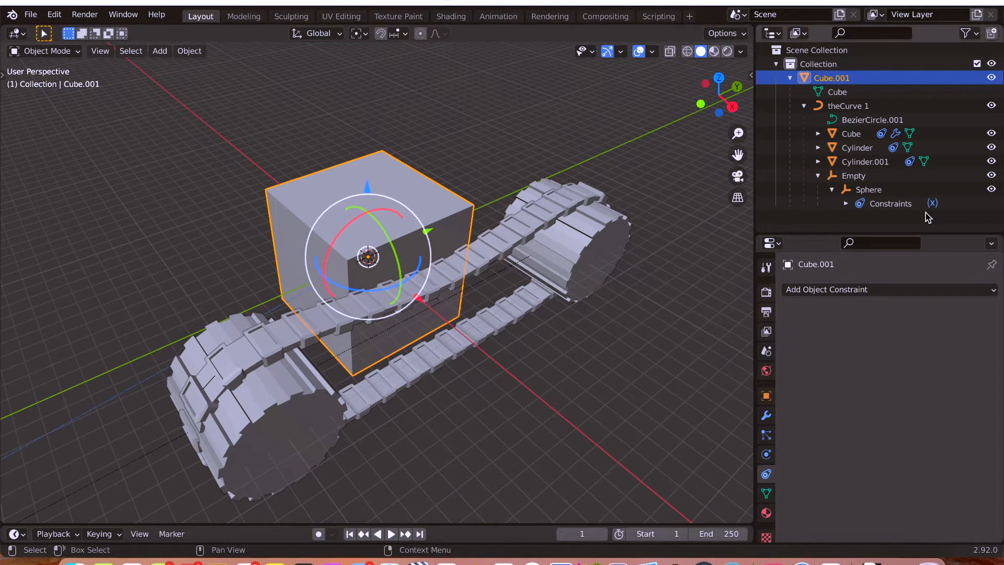
pyautogui.click(870, 189)
pyautogui.hotkey('alt', 'z')
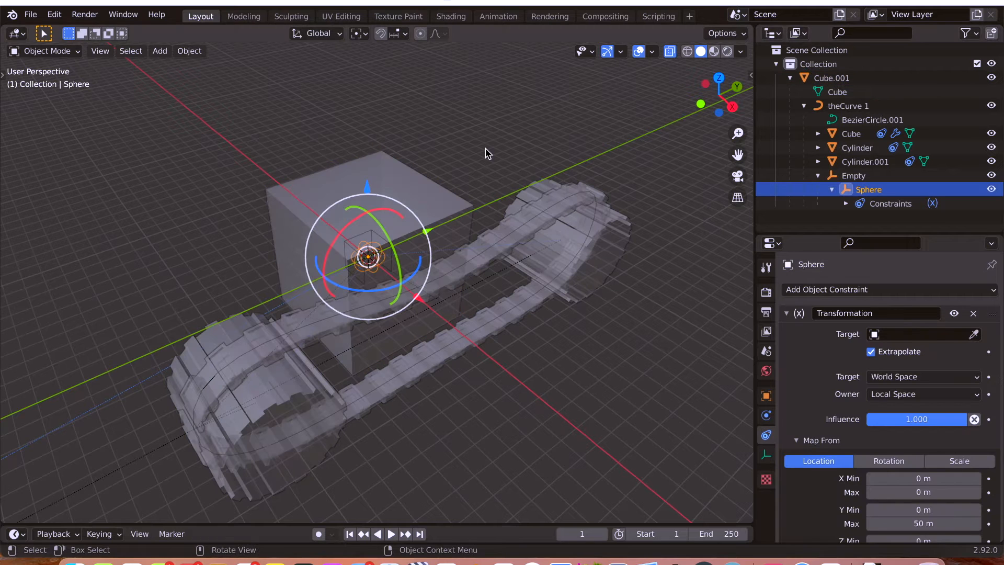
pyautogui.press('r')
pyautogui.press('x')
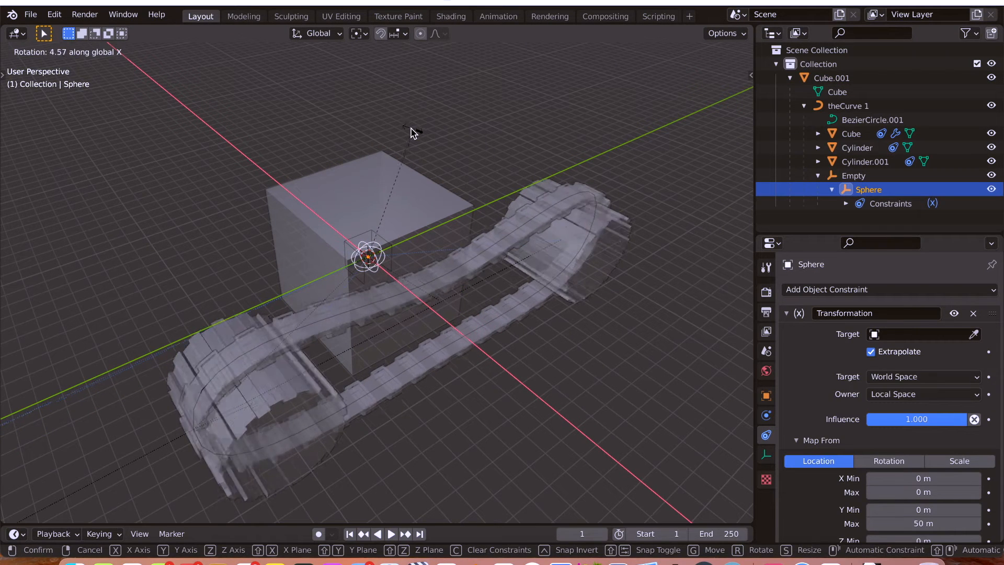
pyautogui.rightClick(421, 125)
pyautogui.hotkey('alt', 'z')
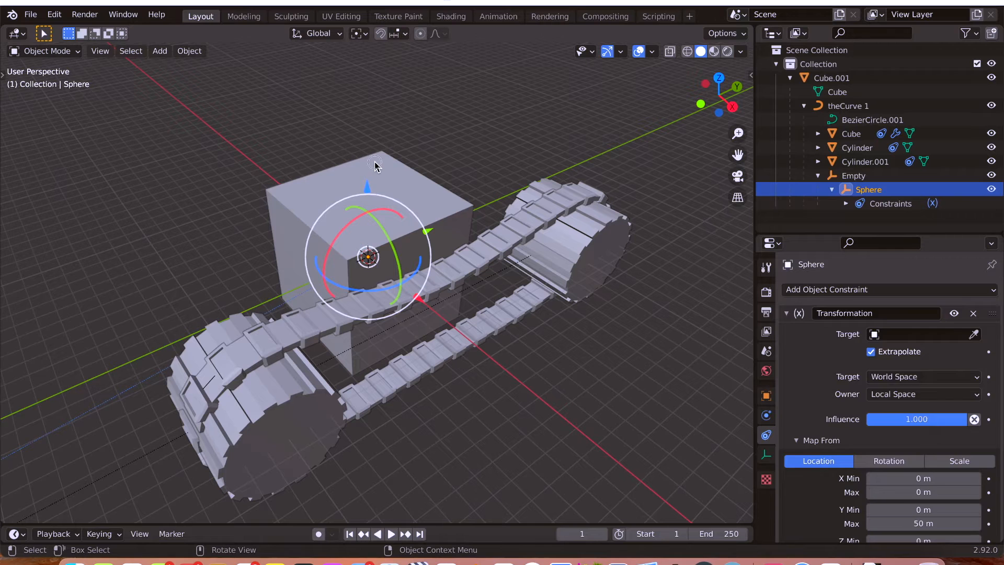
# Select the Sphere empty, turn on X-ray and review the settings of its Transformation constraint.
pyautogui.click(375, 165)
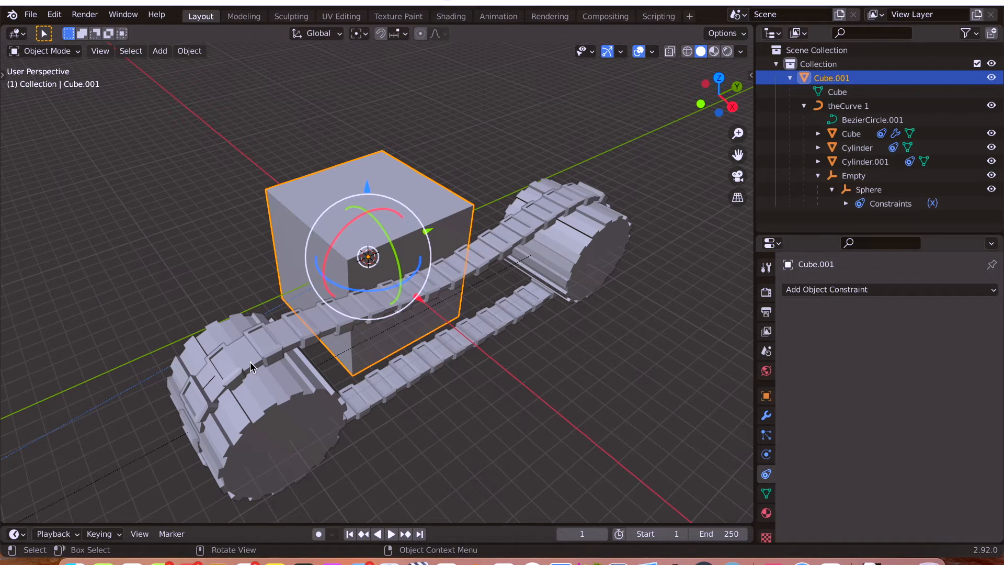
pyautogui.moveTo(201, 272); pyautogui.dragTo(198, 267, button='middle')
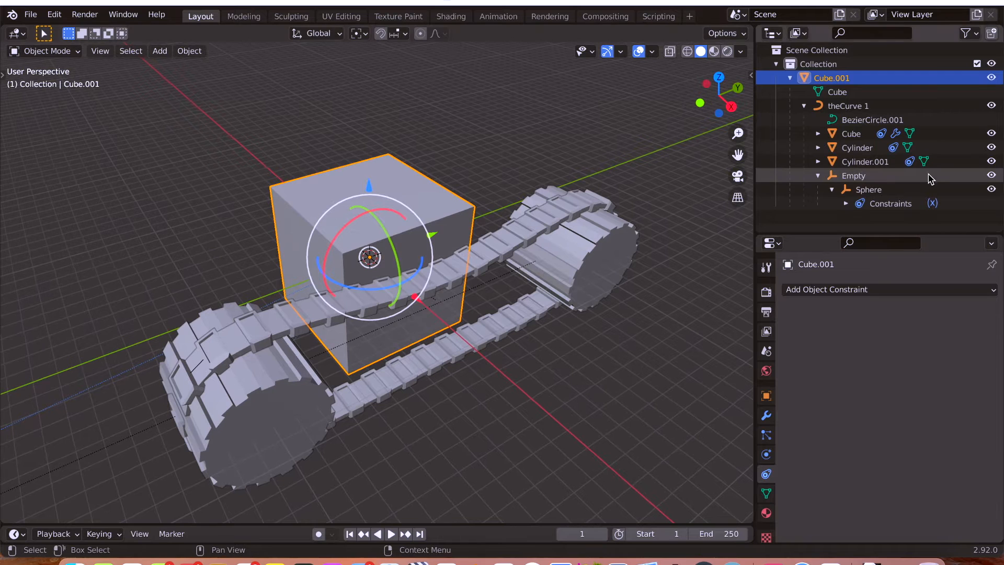
pyautogui.click(869, 190)
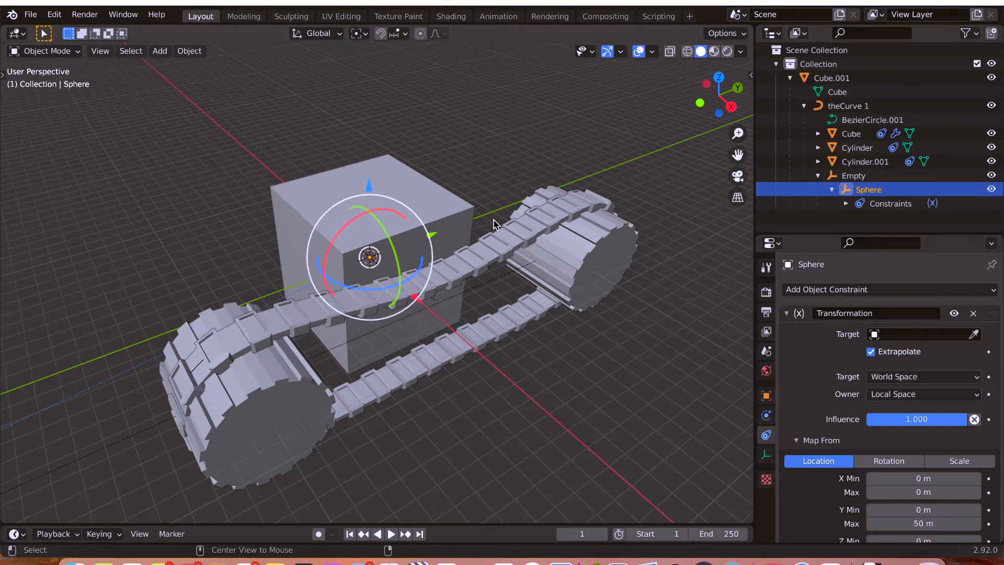
pyautogui.hotkey('alt', 'z')
pyautogui.scroll(-4, 813, 344)
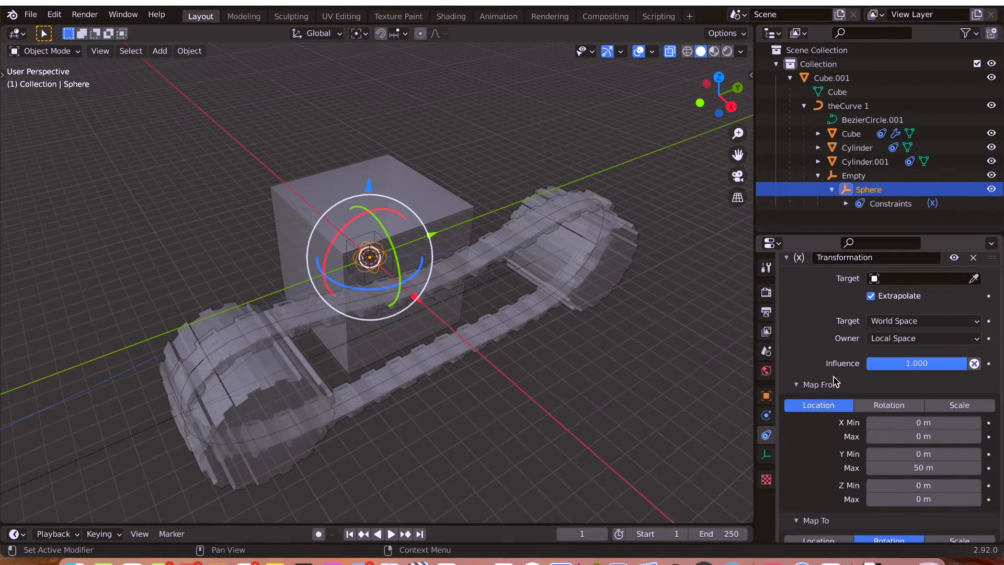
pyautogui.scroll(4, 814, 343)
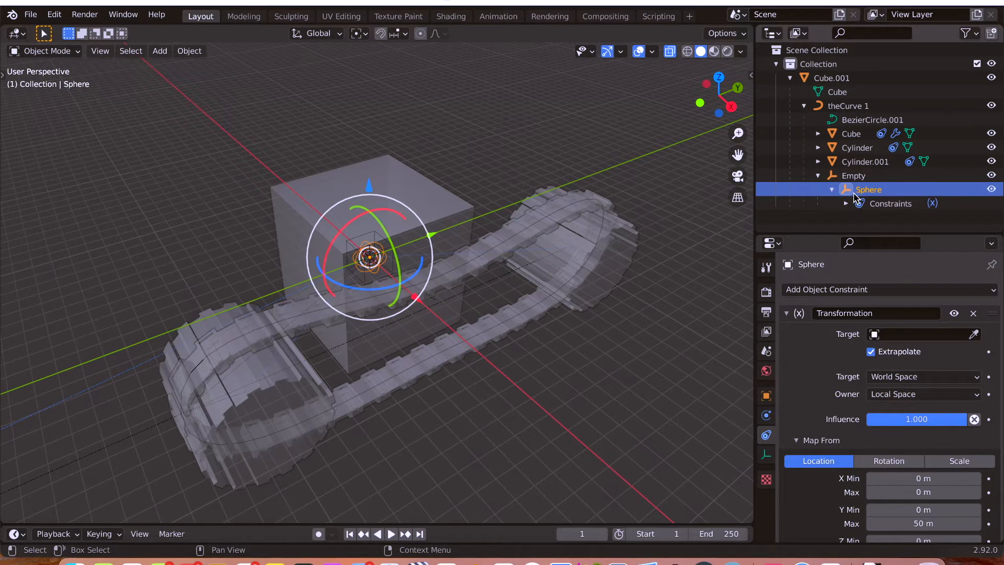
pyautogui.scroll(-1, 834, 356)
pyautogui.scroll(-5, 834, 357)
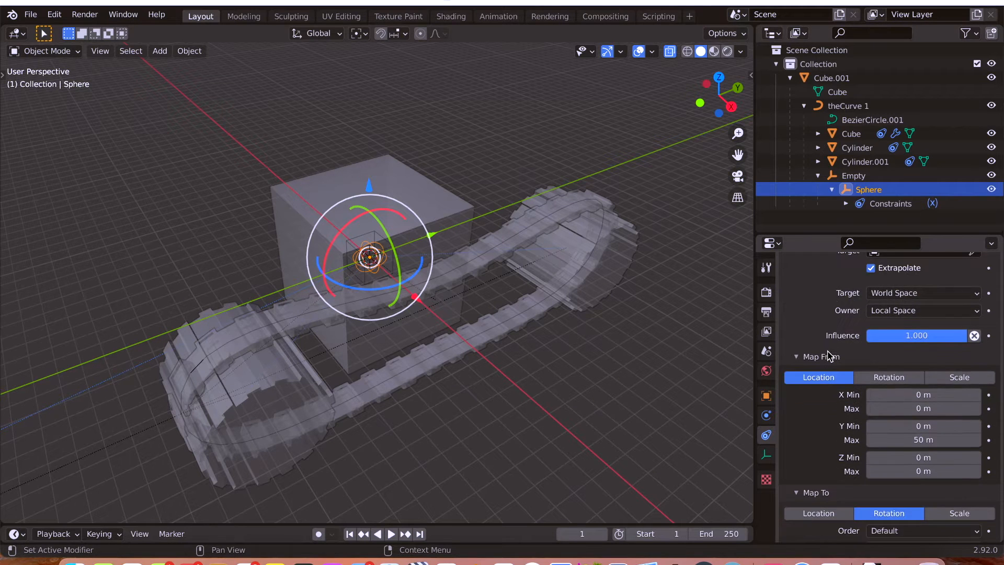
pyautogui.scroll(6, 826, 344)
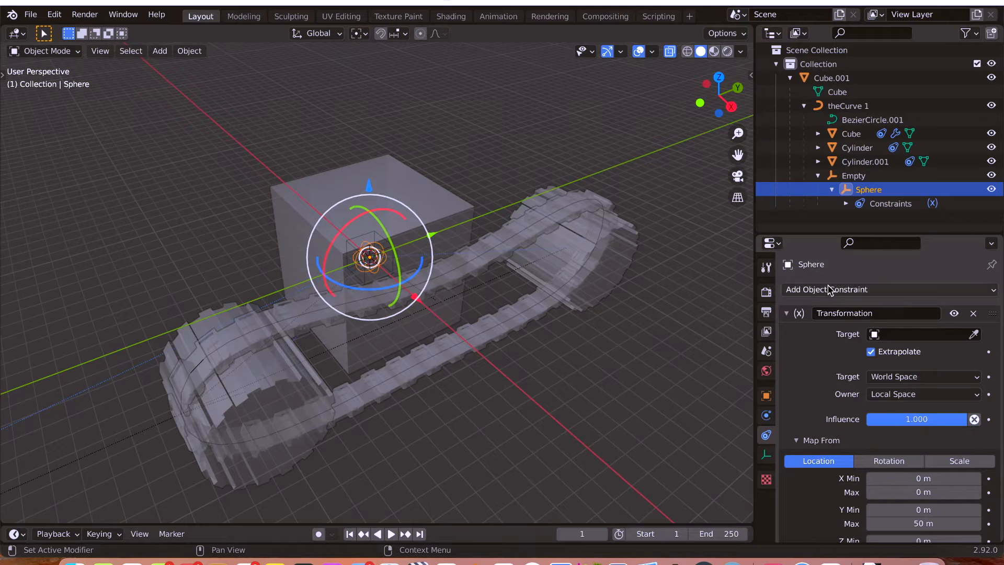
# Look up the Transformation constraint among the available object constraints, leaving the Sphere's existing constraint expanded.
pyautogui.click(787, 314)
pyautogui.click(804, 293)
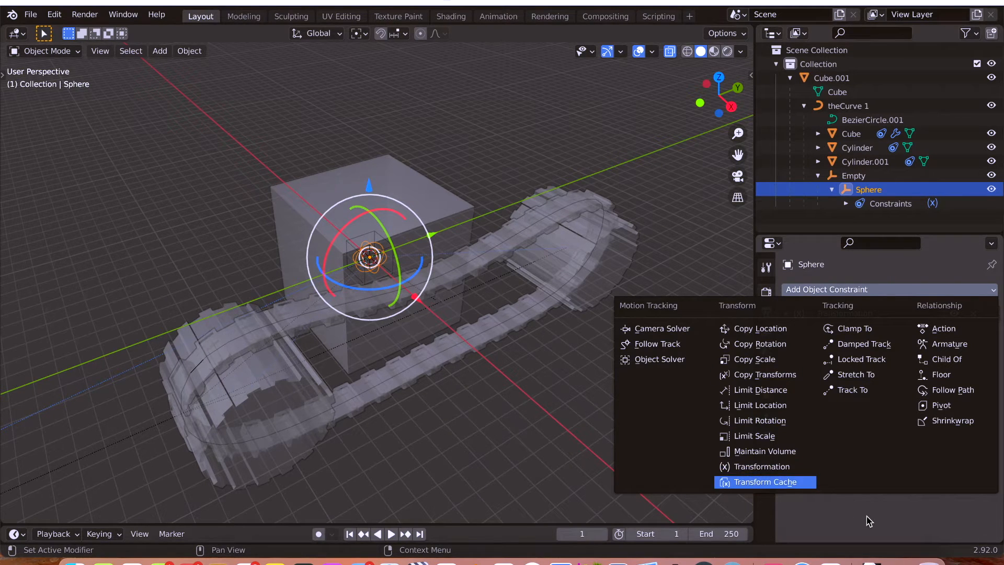
pyautogui.click(787, 314)
pyautogui.scroll(-4, 805, 356)
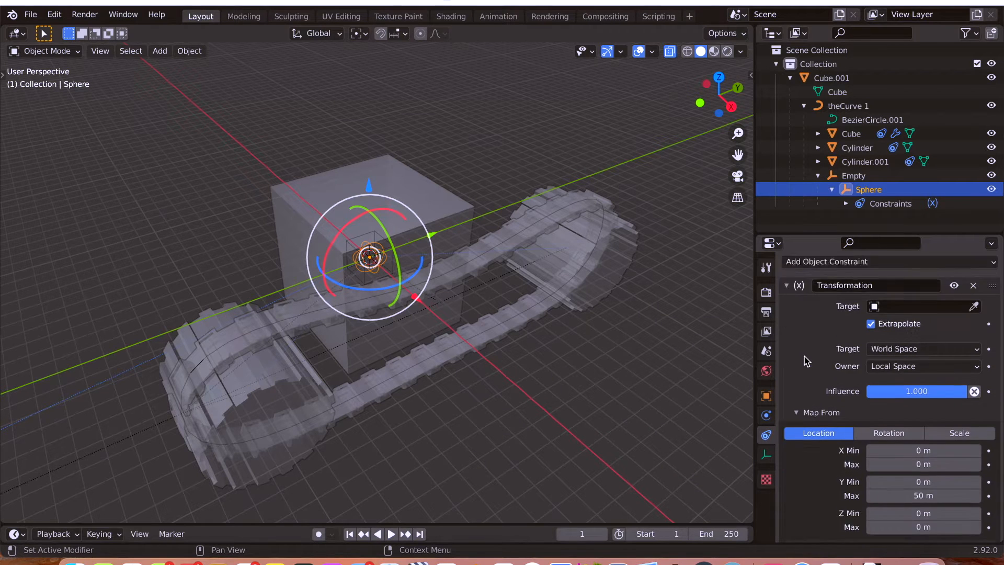
pyautogui.scroll(4, 800, 350)
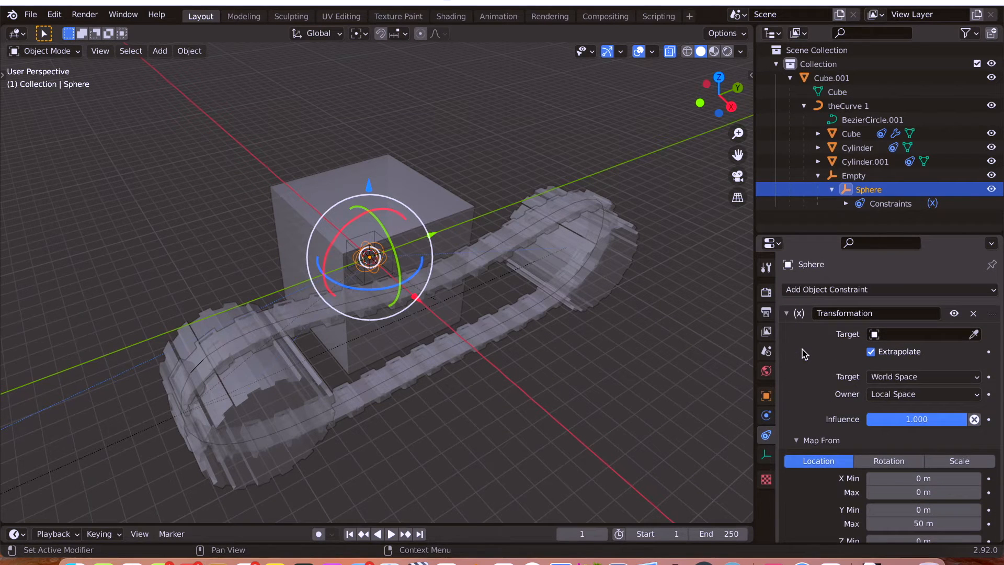
# Select the large mesh cube and rename it Tank_Body in the outliner.
pyautogui.click(912, 336)
pyautogui.click(363, 172)
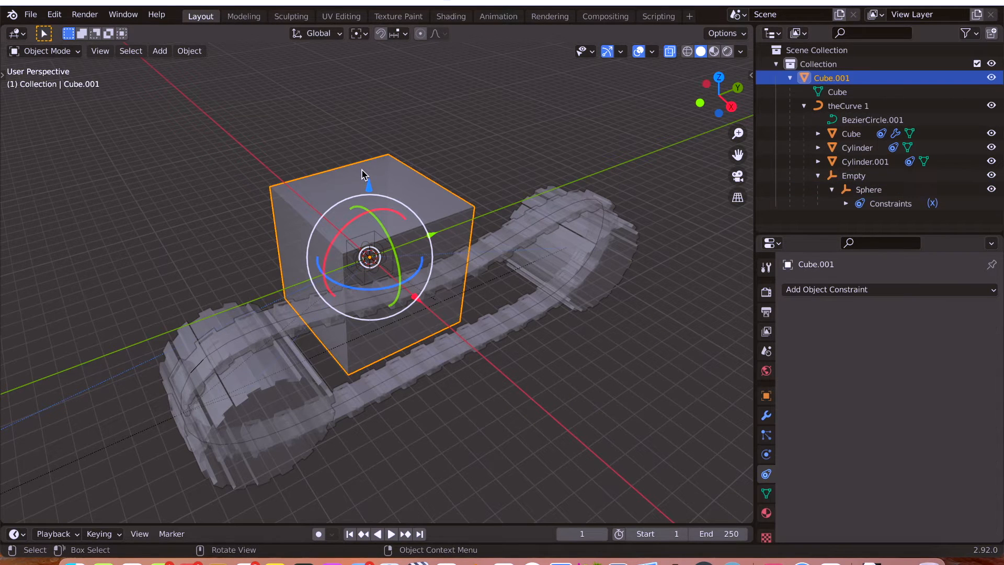
pyautogui.doubleClick(828, 79)
pyautogui.write('T')
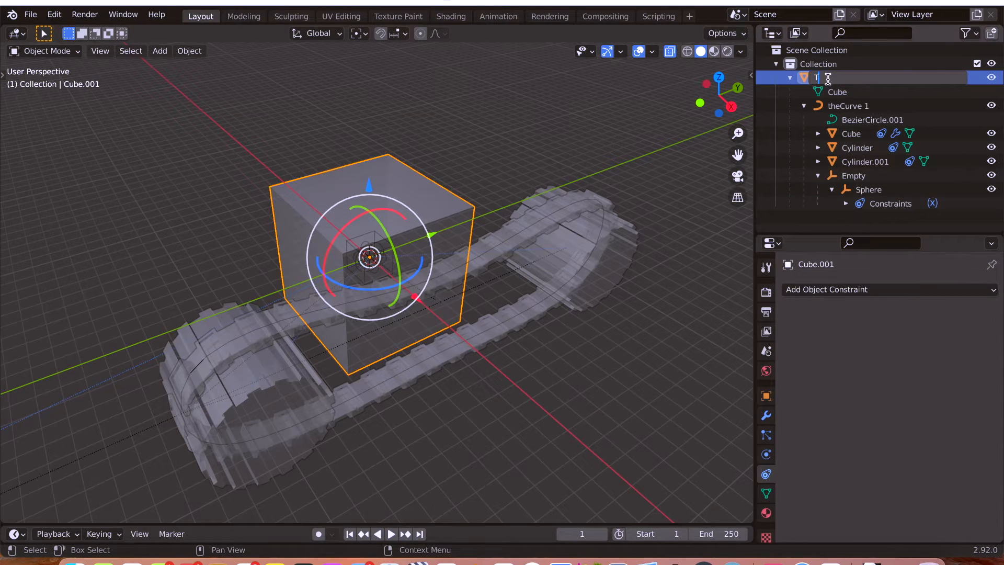
pyautogui.write('ank_Body')
pyautogui.press('Return')
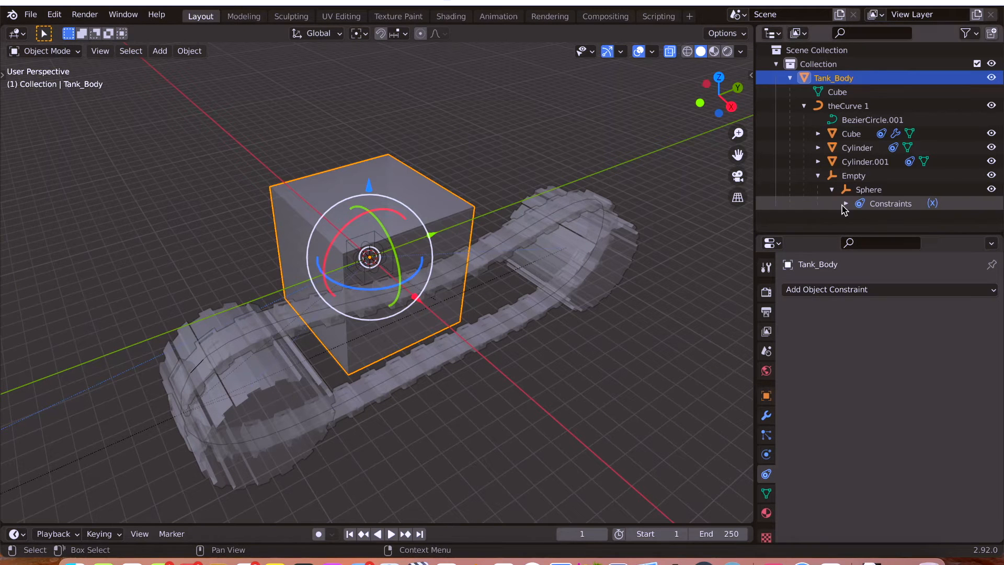
# Set Tank_Body as the target of the Sphere empty's Transformation constraint.
pyautogui.click(870, 191)
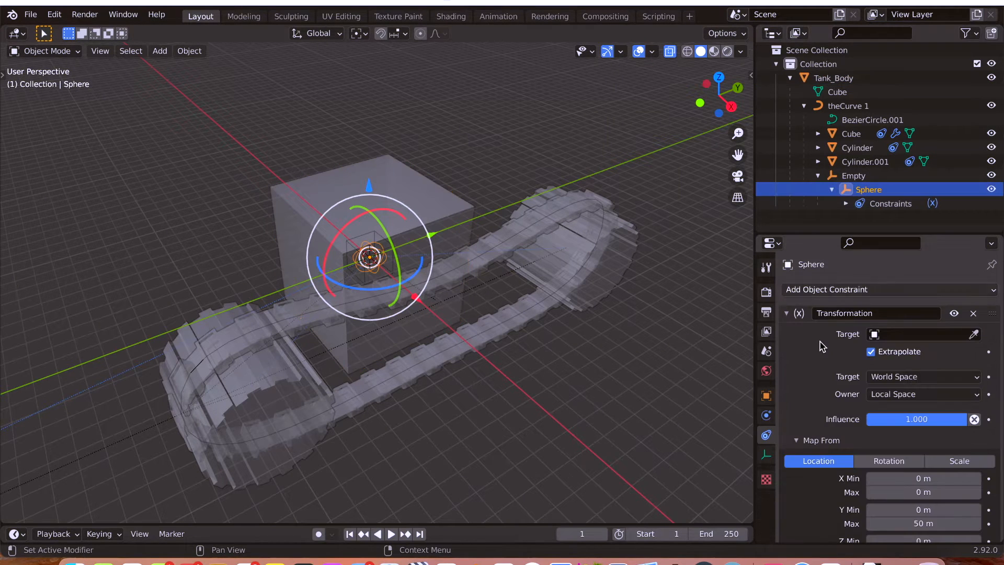
pyautogui.scroll(-3, 813, 345)
pyautogui.scroll(2, 814, 342)
pyautogui.click(889, 333)
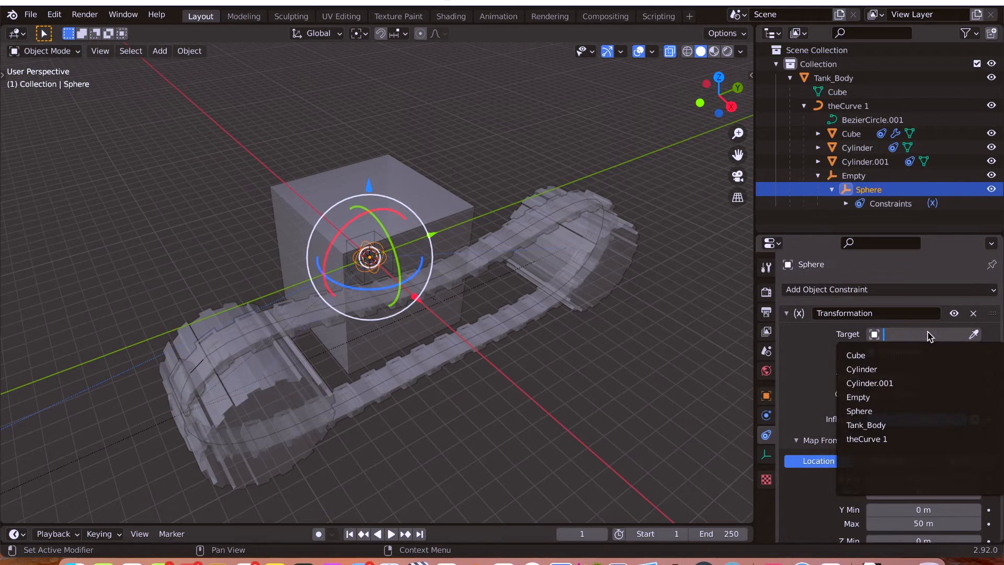
pyautogui.click(865, 424)
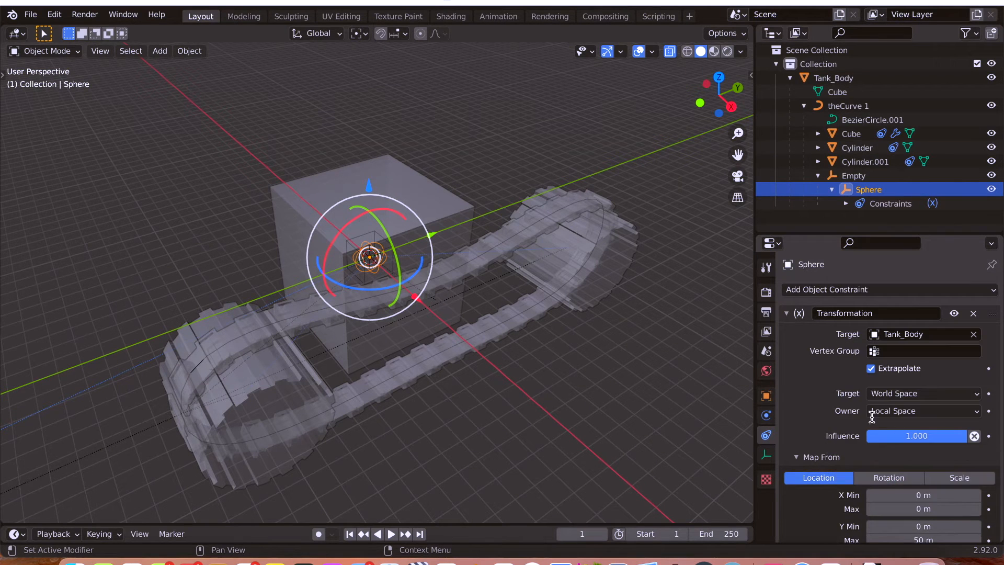
# Review the Sphere constraint's World Space target, Local Space owner, and its Map From location and Map To rotation settings.
pyautogui.scroll(-4, 901, 322)
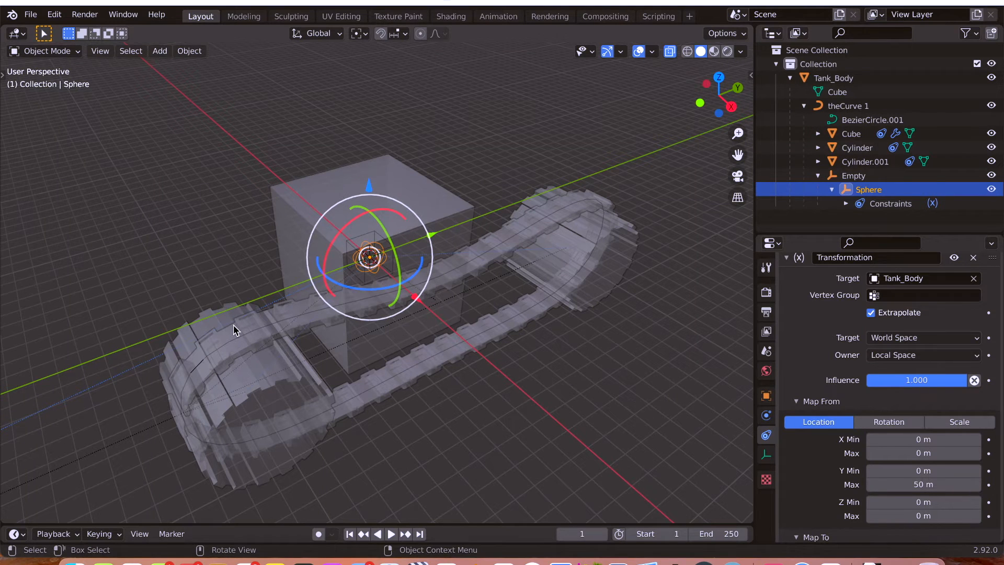
pyautogui.scroll(-2, 826, 363)
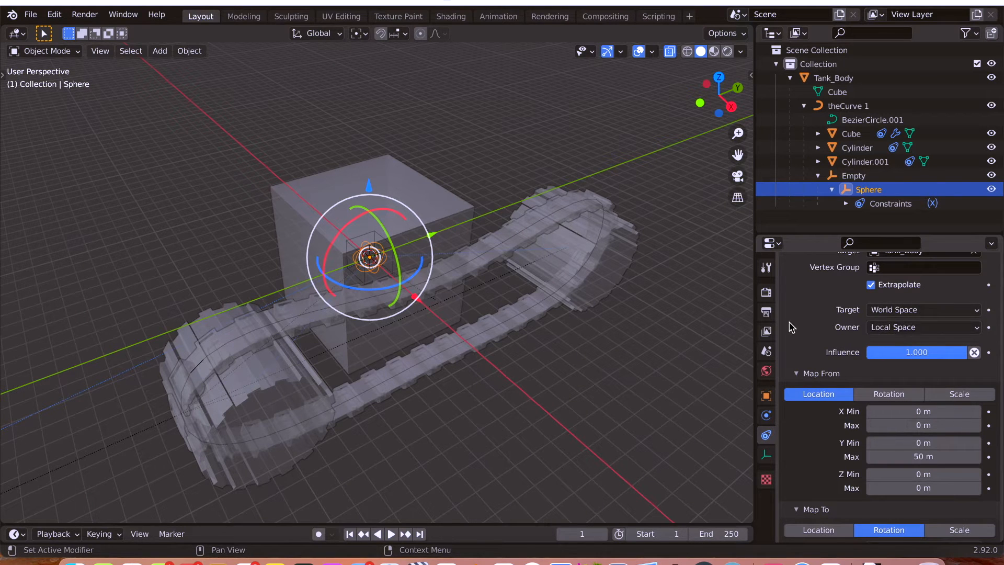
pyautogui.scroll(-5, 812, 340)
pyautogui.scroll(8, 813, 343)
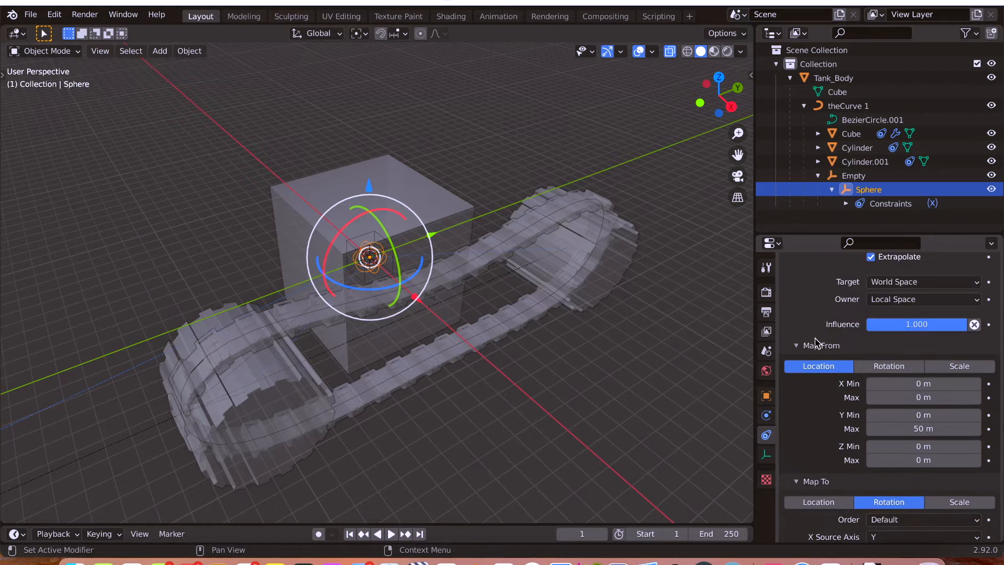
pyautogui.scroll(-2, 818, 347)
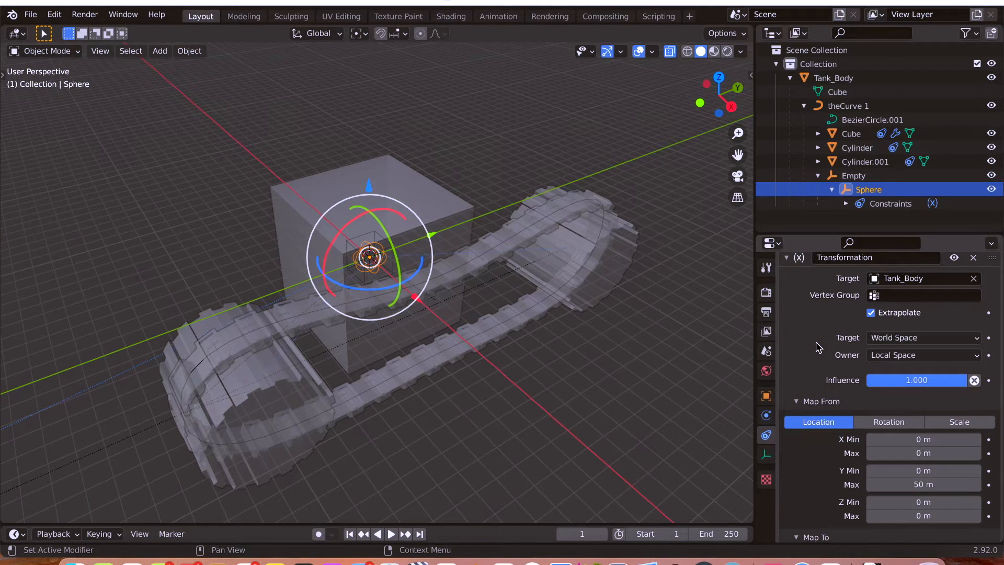
pyautogui.scroll(2, 818, 347)
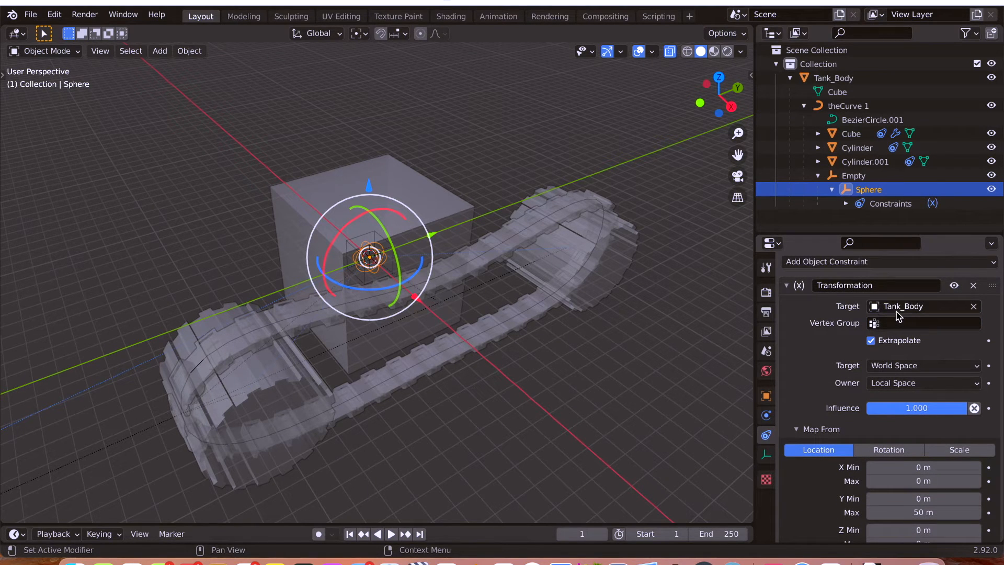
pyautogui.scroll(-1, 826, 354)
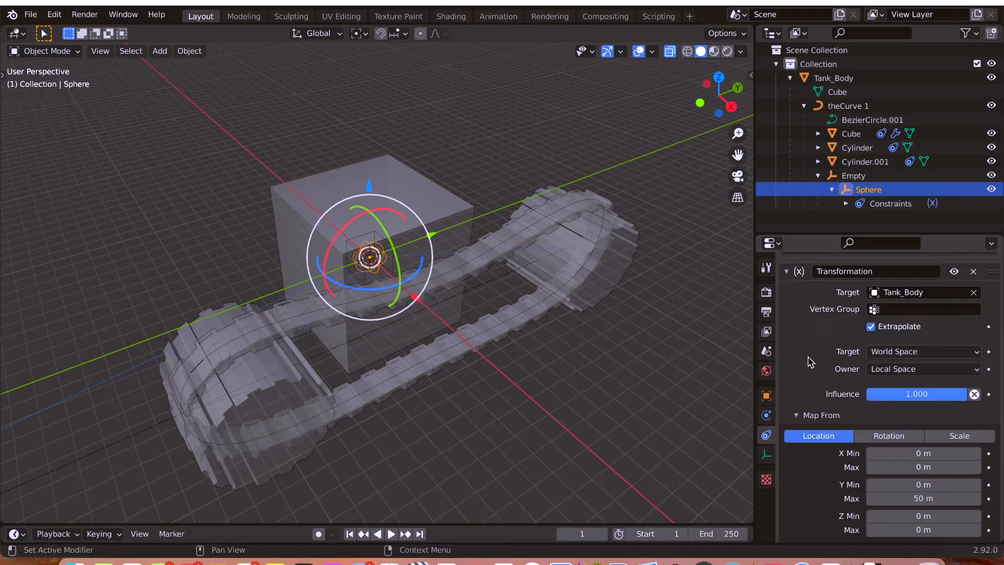
pyautogui.scroll(-5, 810, 361)
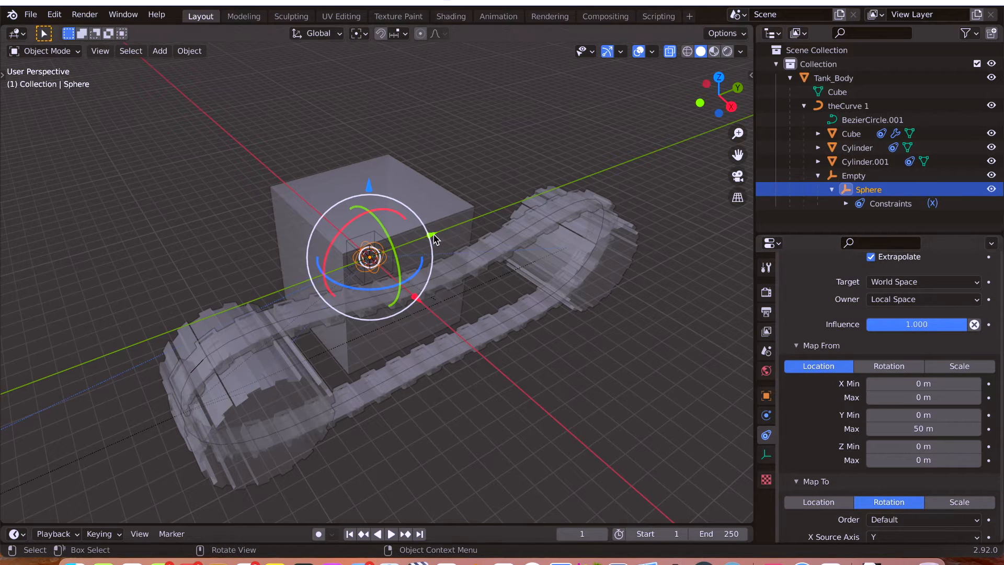
# Select Tank_Body, try moving it along the Y axis to test the track, and undo the move.
pyautogui.press('g')
pyautogui.click(352, 184)
pyautogui.hotkey('ctrl', 'z')
pyautogui.click(389, 177)
pyautogui.moveTo(432, 233)
pyautogui.mouseDown()
pyautogui.moveTo(484, 220)
pyautogui.moveTo(399, 249)
pyautogui.moveTo(421, 242)
pyautogui.mouseUp()
pyautogui.hotkey('ctrl', 'z')
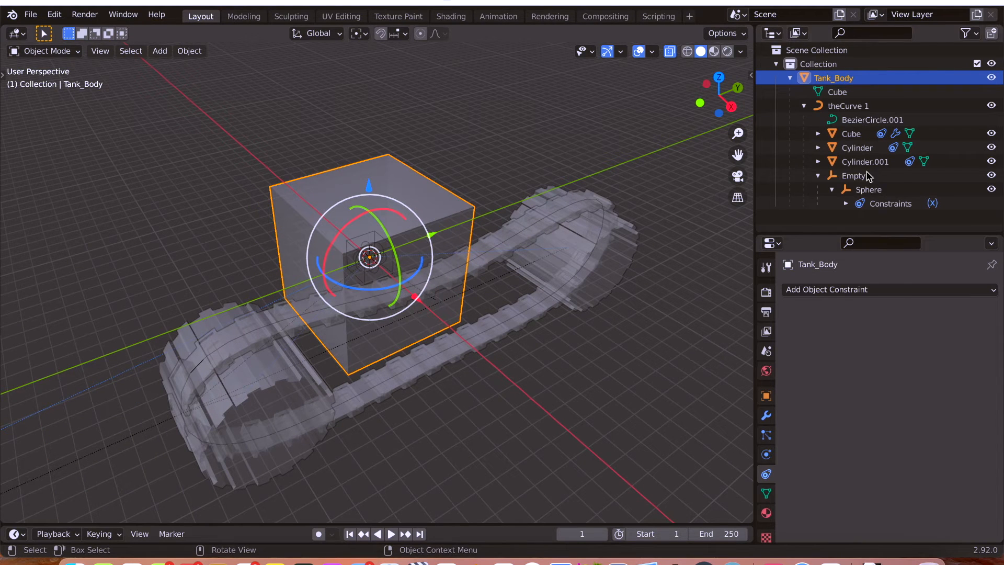
# Check the Sphere constraint's Map To rotation values, try rotating the Sphere about the global X axis, and leave the Sphere selected.
pyautogui.click(868, 191)
pyautogui.scroll(-10, 803, 380)
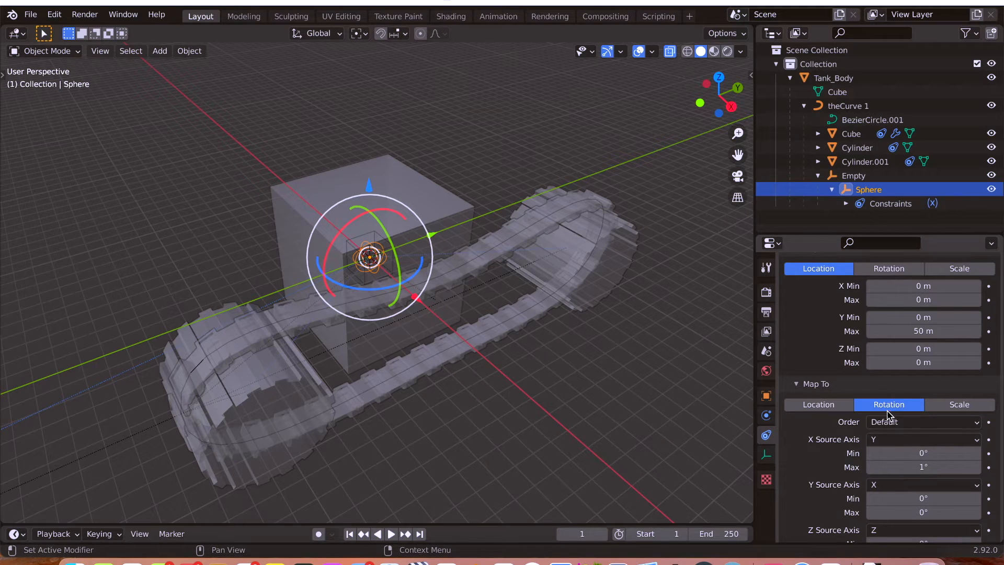
pyautogui.click(853, 176)
pyautogui.click(868, 190)
pyautogui.press('r')
pyautogui.press('x')
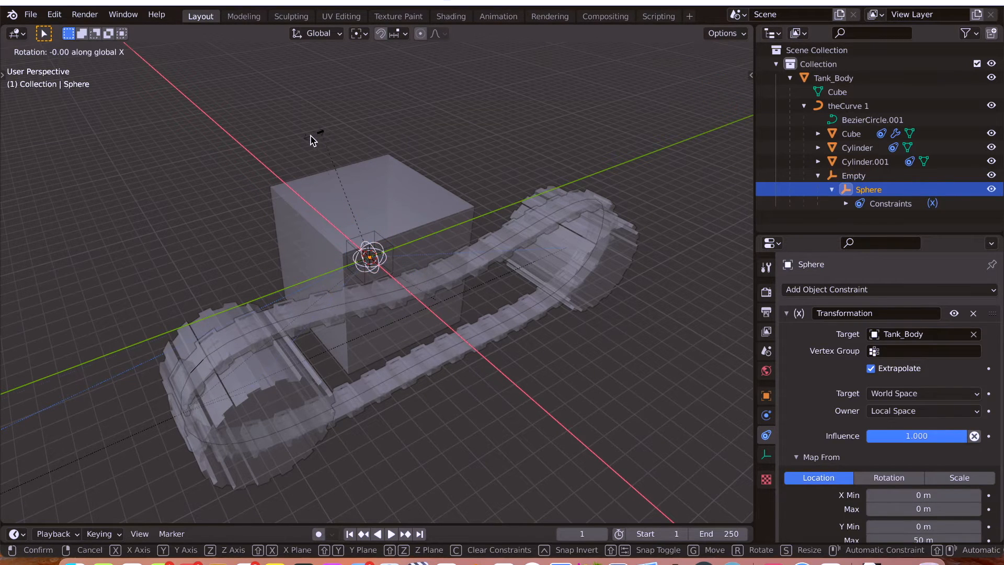
pyautogui.click(326, 137)
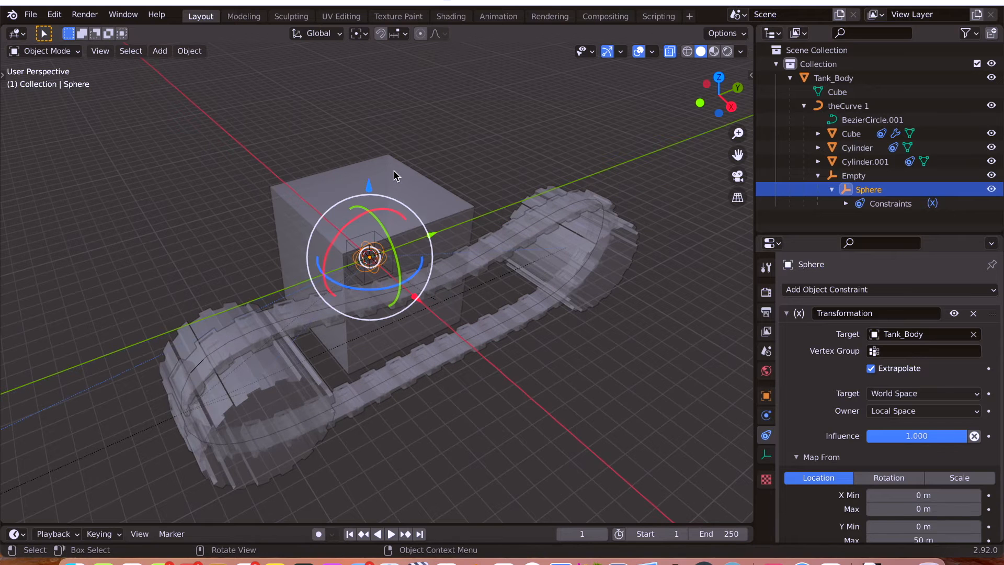
pyautogui.click(395, 176)
pyautogui.click(868, 189)
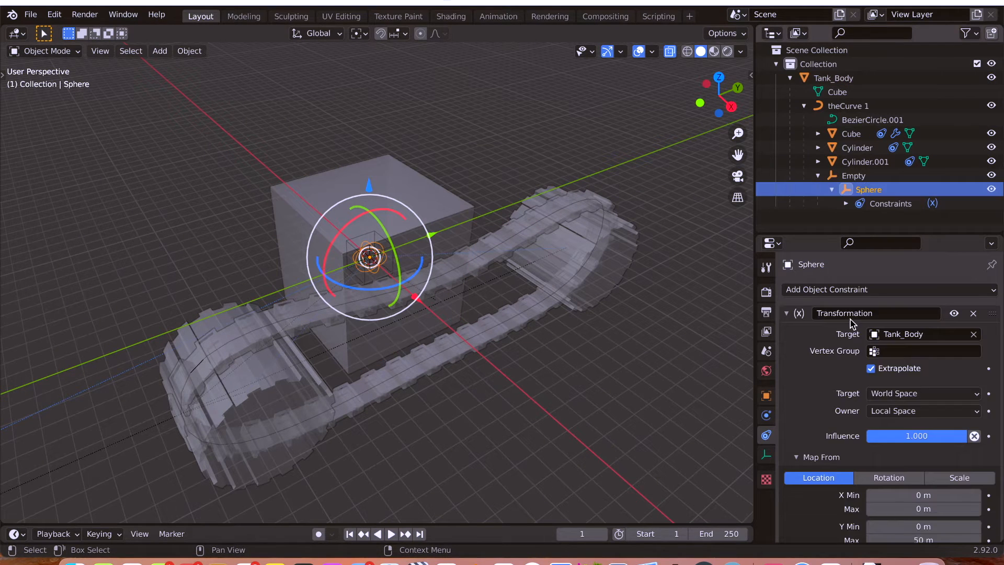
# Review the Sphere constraint's Tank_Body target, its Map From location range and its Map To rotation source axes and limits.
pyautogui.scroll(-4, 851, 323)
pyautogui.scroll(3, 889, 314)
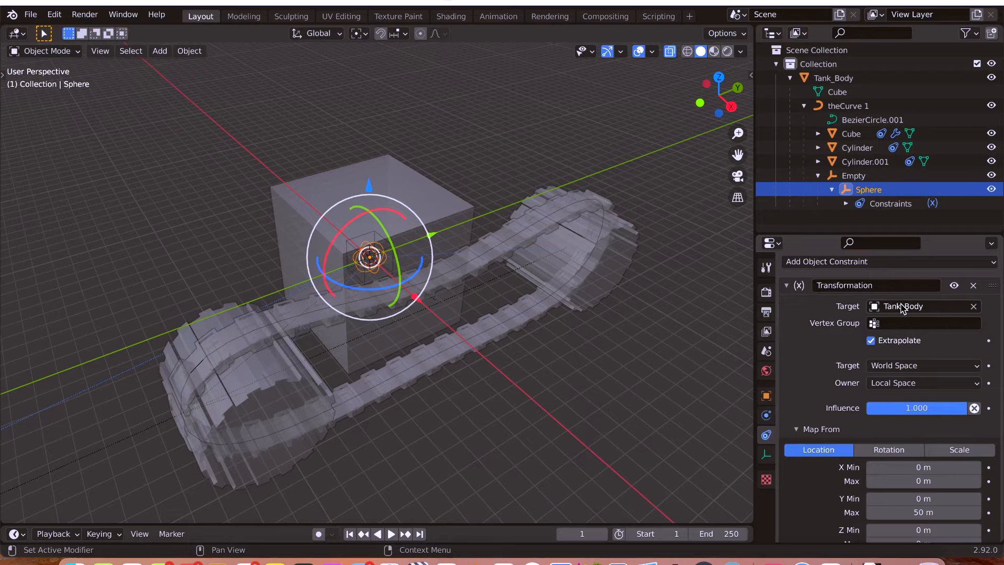
pyautogui.scroll(-2, 824, 375)
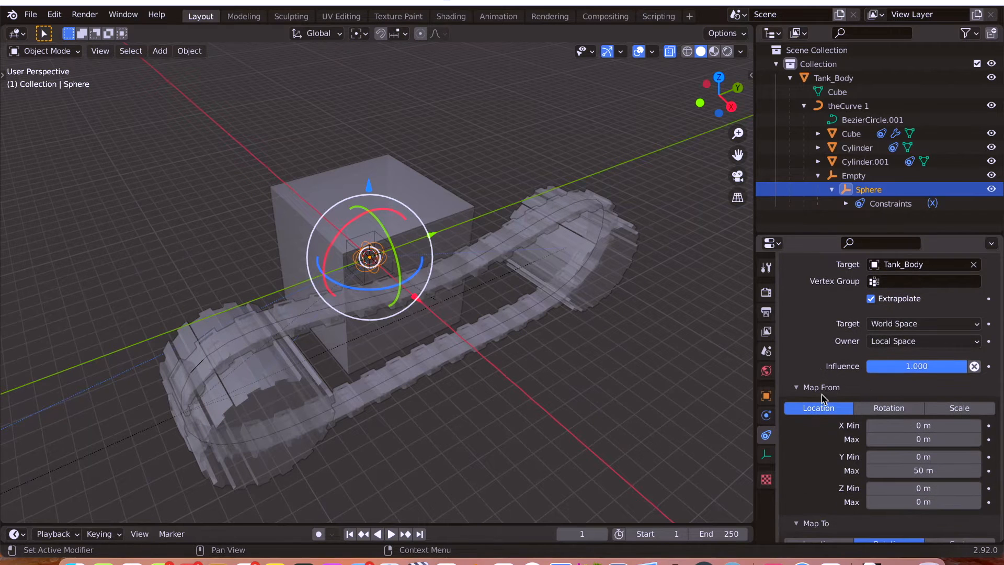
pyautogui.scroll(-2, 821, 376)
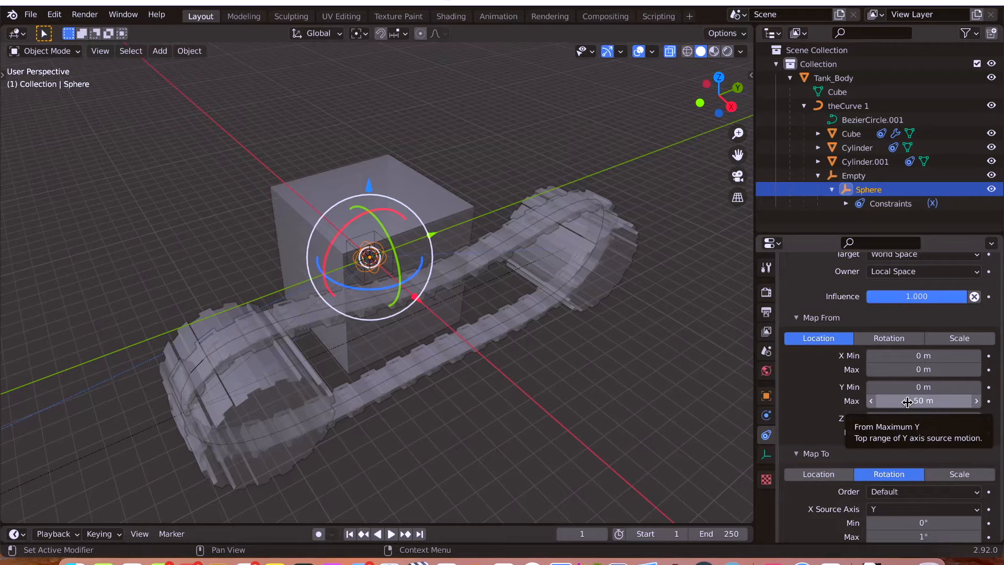
pyautogui.scroll(-4, 807, 413)
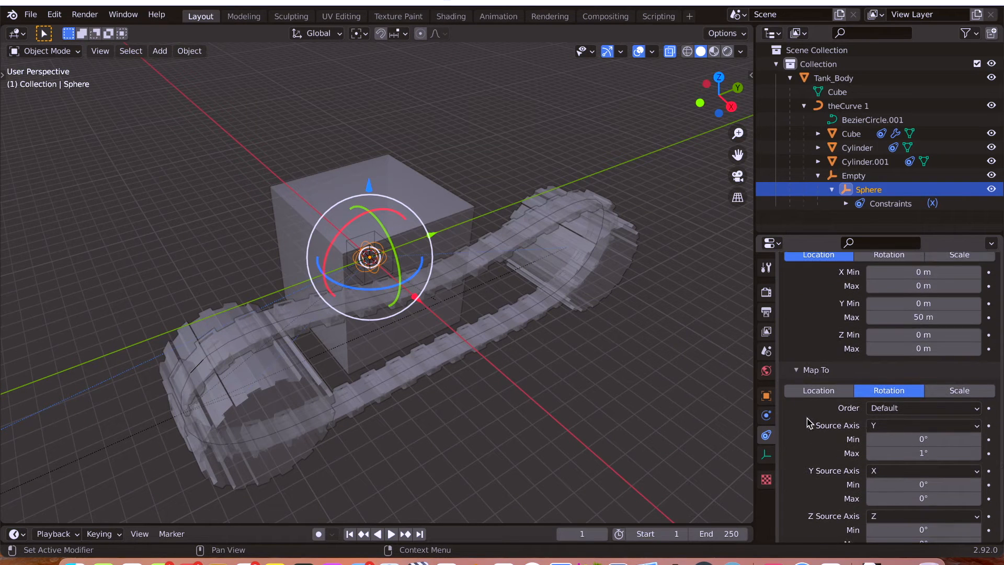
pyautogui.scroll(-2, 814, 422)
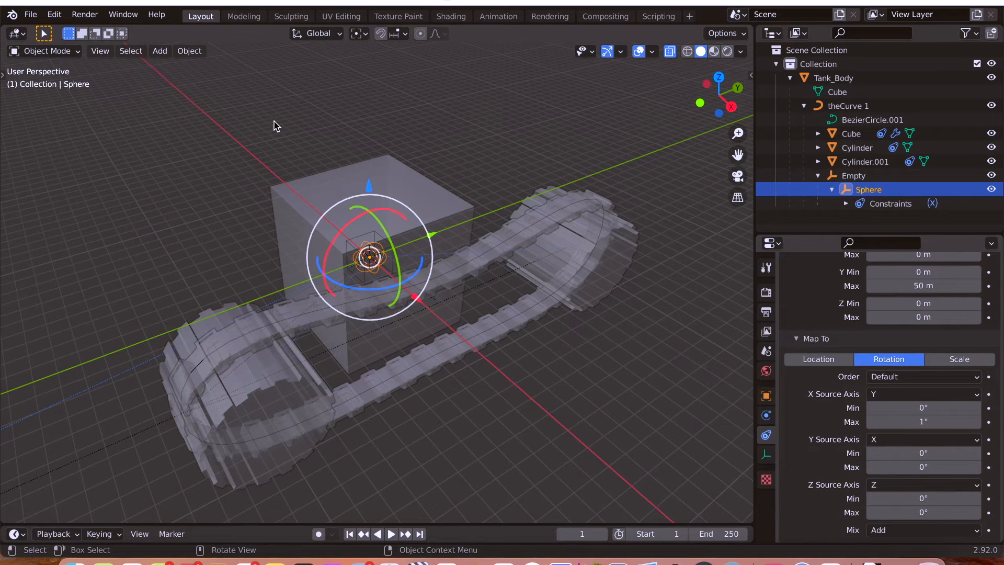
# Try rotating the Sphere about the global Y axis and cancel the rotation.
pyautogui.press('r')
pyautogui.press('y')
pyautogui.press('Escape')
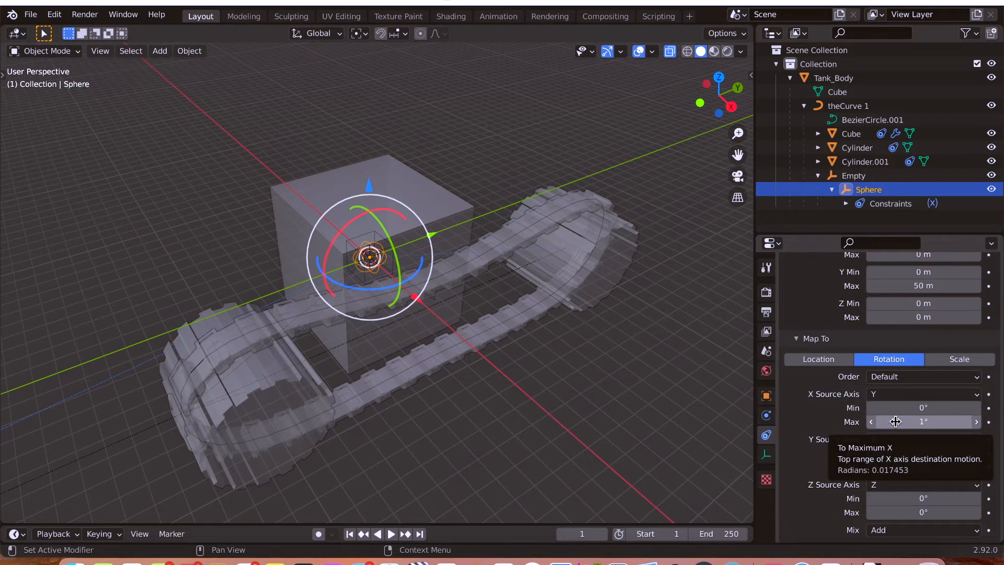
# Select Tank_Body with X-ray off, try moving it about 2.48 m along the global Y axis, and undo the move.
pyautogui.click(373, 173)
pyautogui.hotkey('alt', 'z')
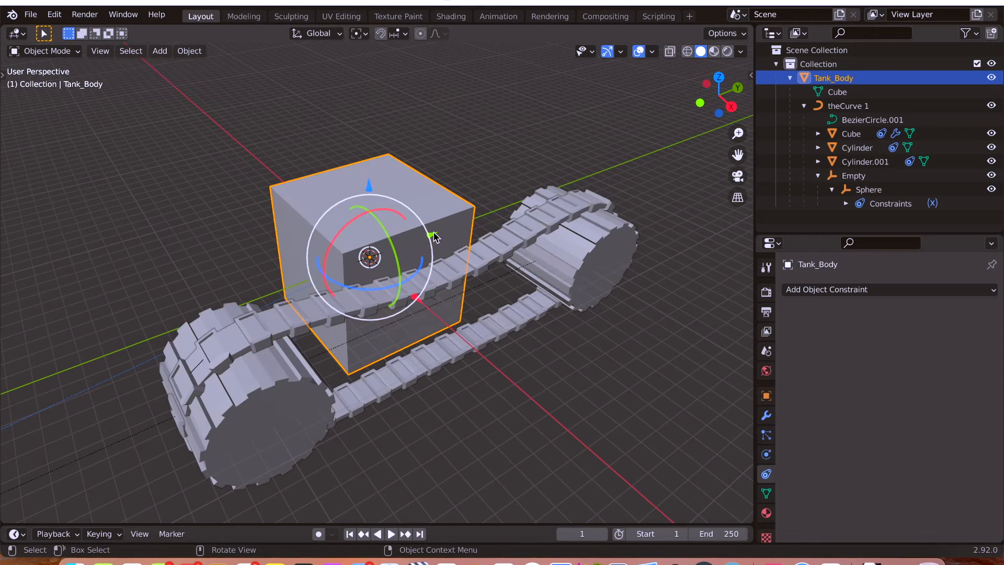
pyautogui.press('g')
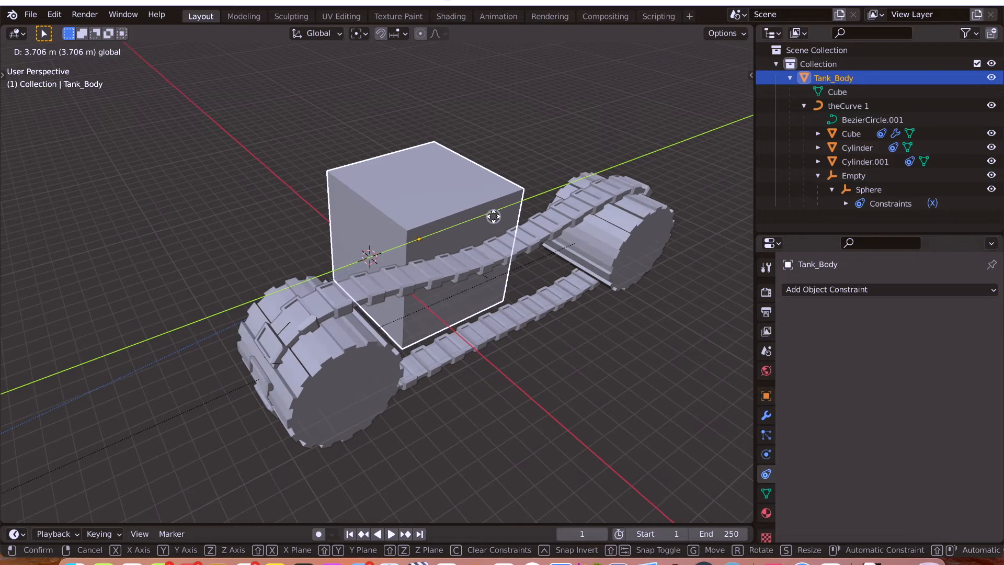
pyautogui.click(388, 246)
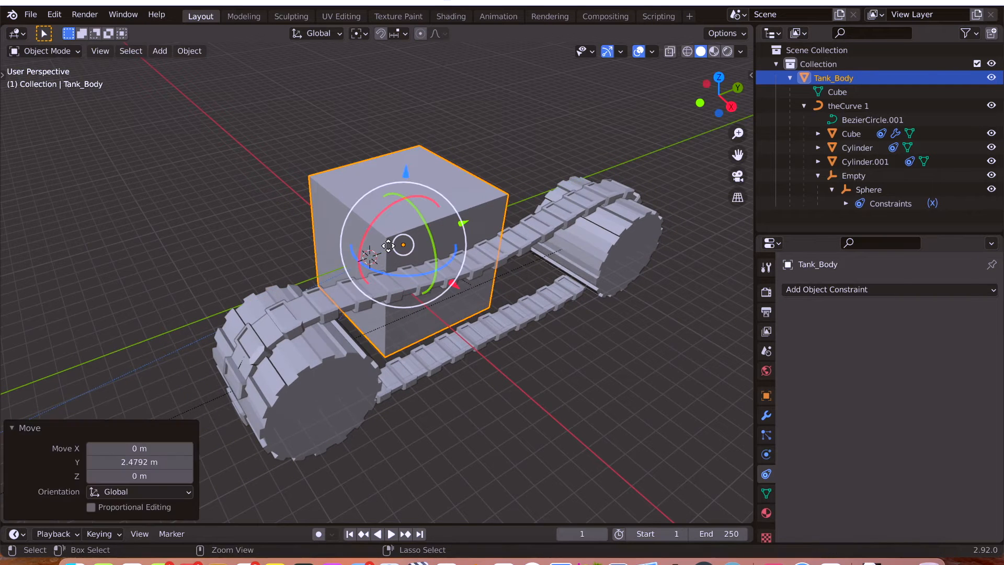
pyautogui.hotkey('ctrl', 'z')
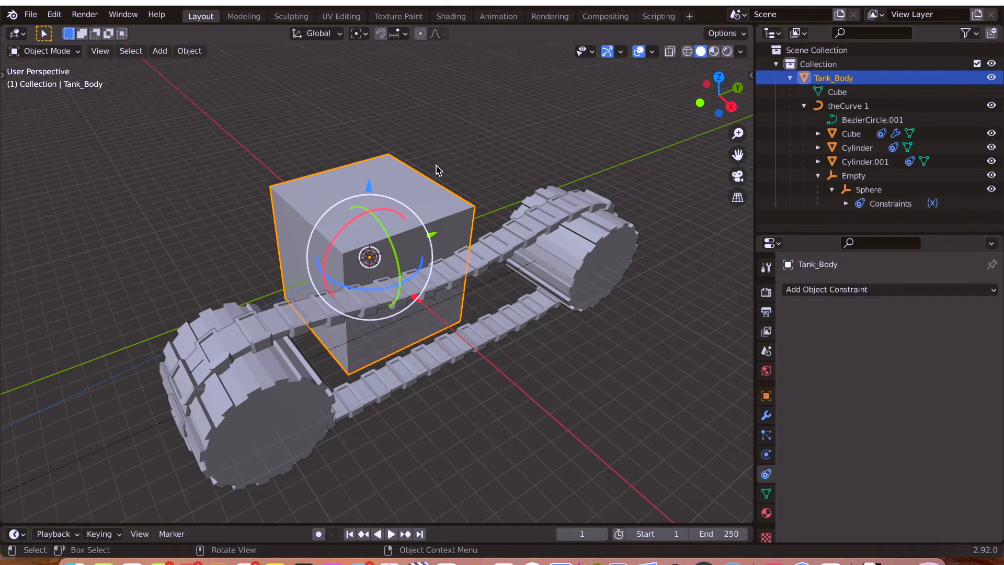
# Select the Sphere and check how its Transformation constraint maps Y location to X rotation.
pyautogui.click(864, 190)
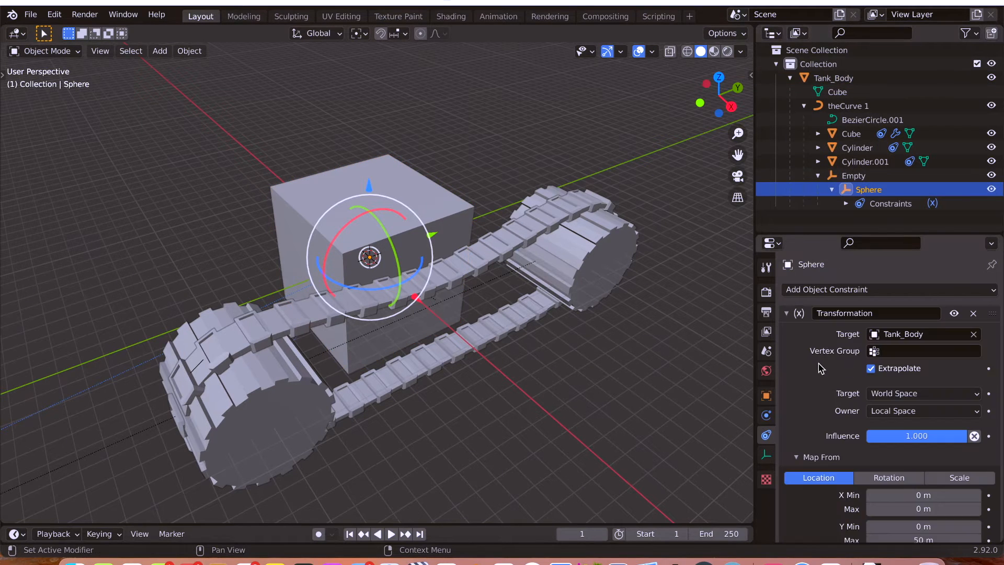
pyautogui.scroll(-4, 813, 390)
pyautogui.scroll(-2, 813, 390)
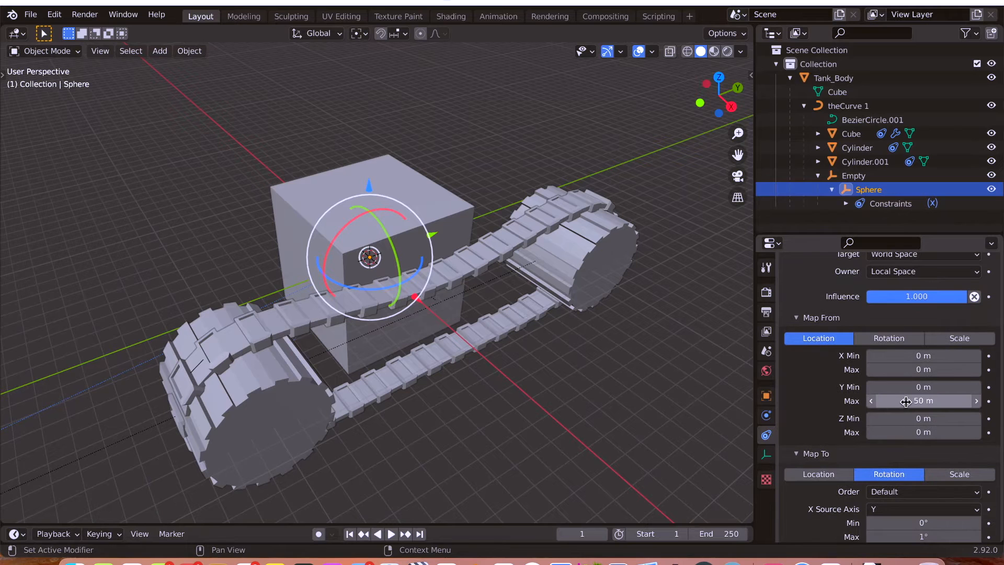
pyautogui.scroll(-3, 809, 412)
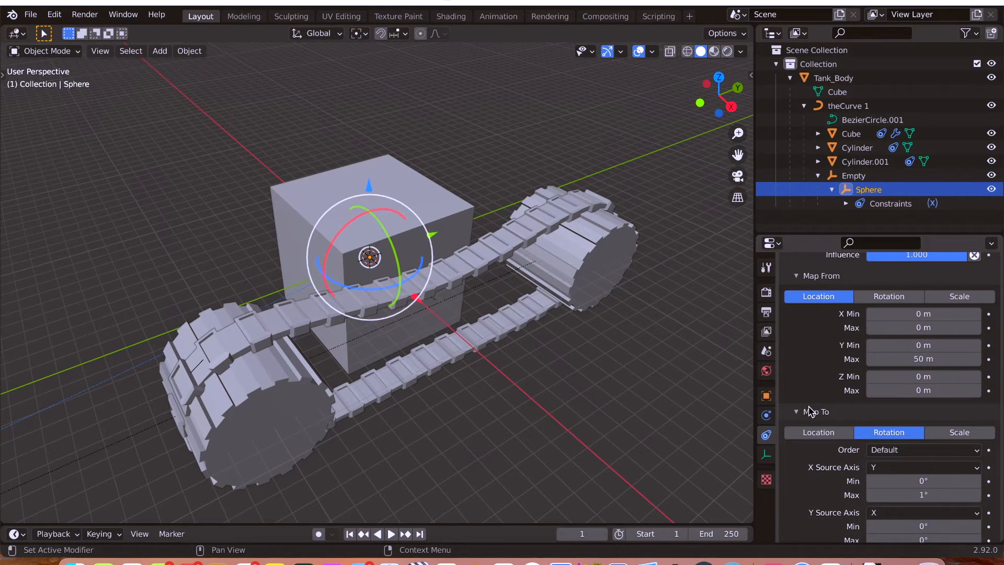
pyautogui.scroll(5, 812, 410)
# Select Tank_Body, test the track by moving it about 2.07 m along the global Y axis, and undo the move.
pyautogui.click(381, 176)
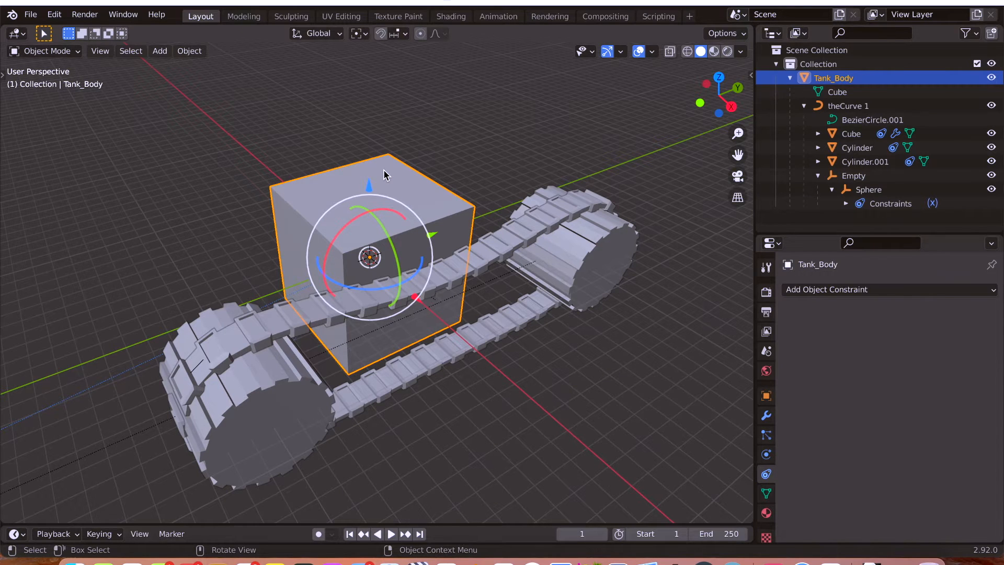
pyautogui.press('g')
pyautogui.press('y')
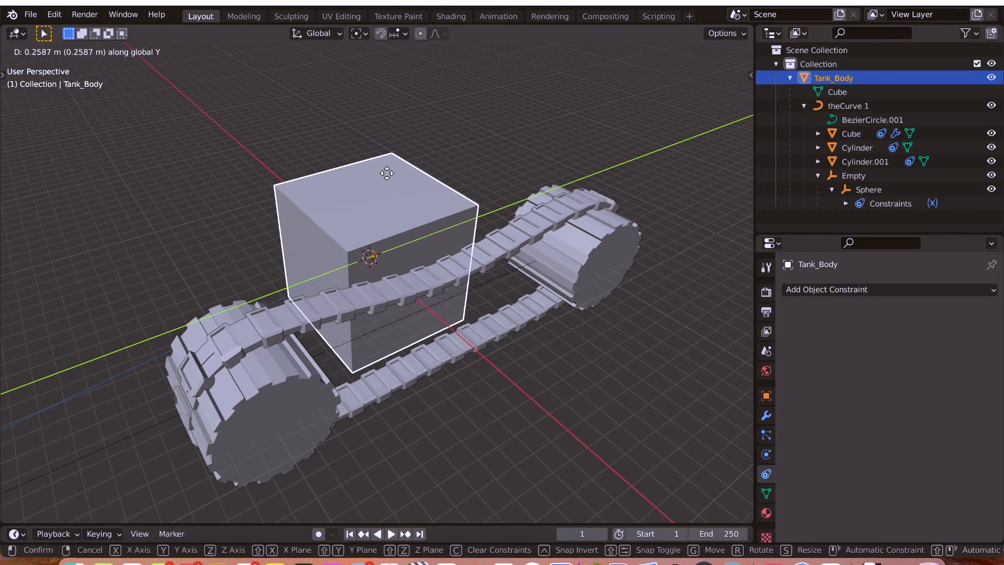
pyautogui.rightClick(388, 171)
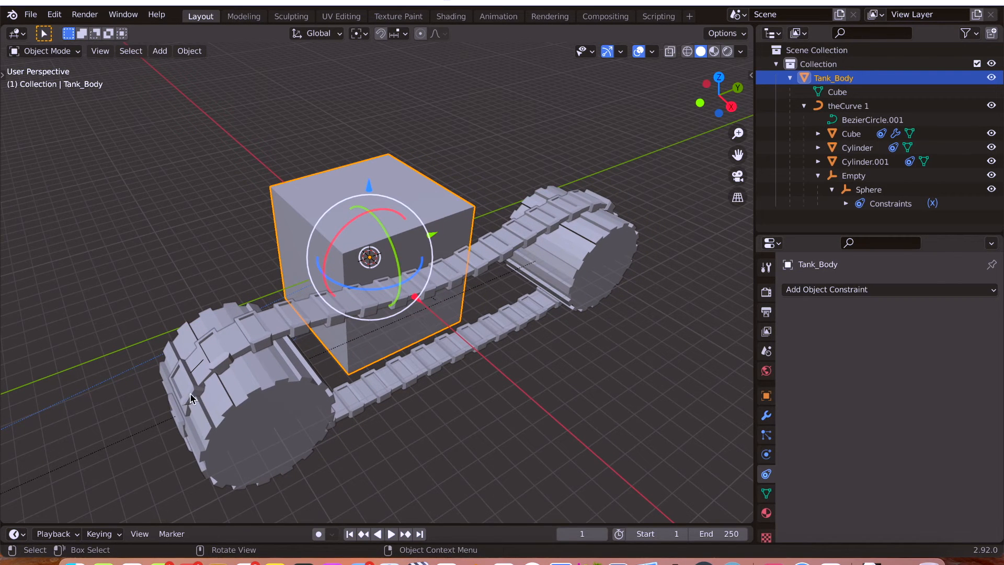
pyautogui.moveTo(433, 237); pyautogui.dragTo(468, 232)
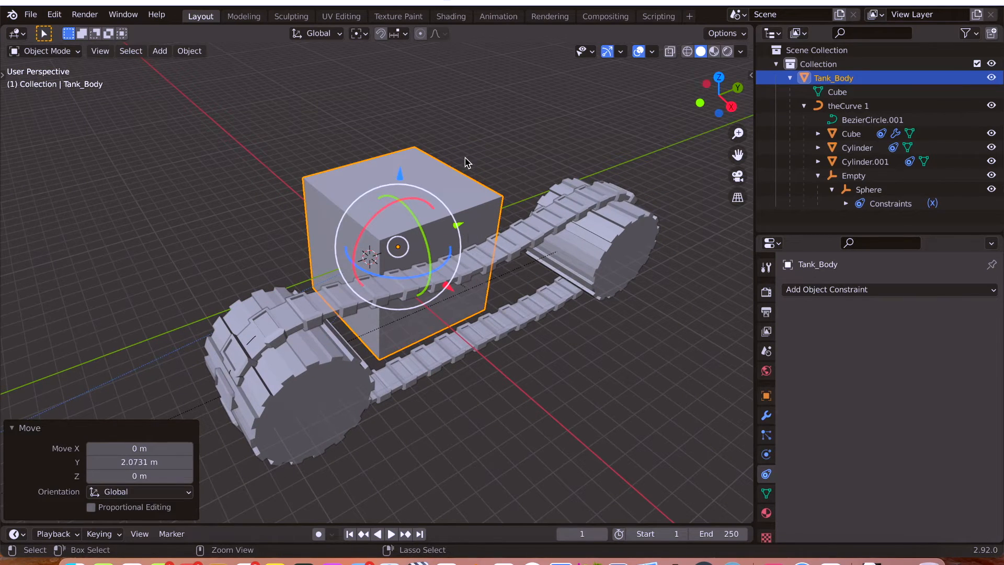
pyautogui.hotkey('ctrl', 'z')
# Try rotating Tank_Body about the global Z axis and restore its original orientation.
pyautogui.moveTo(523, 297); pyautogui.dragTo(539, 223, button='middle')
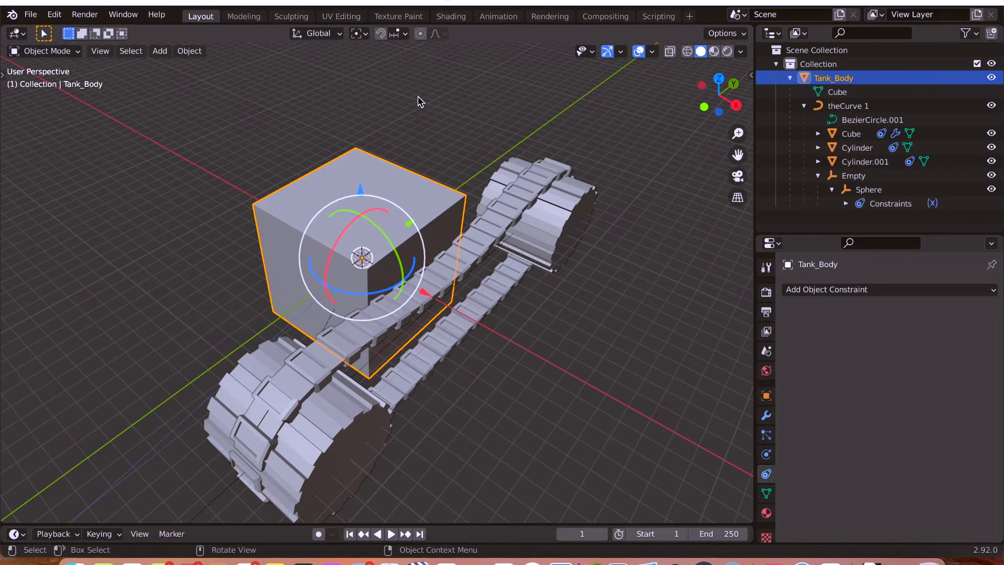
pyautogui.press('r')
pyautogui.press('z')
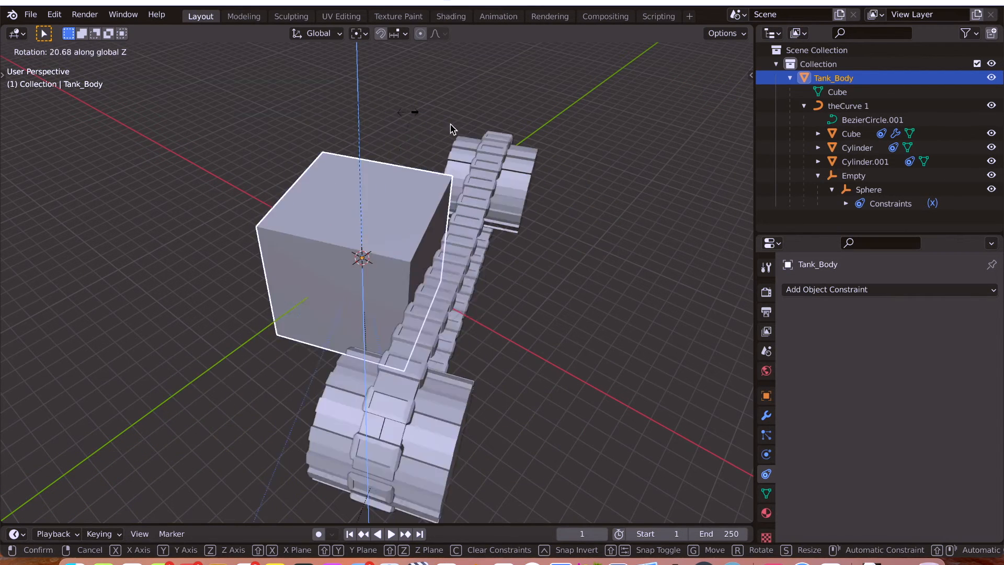
pyautogui.click(365, 116)
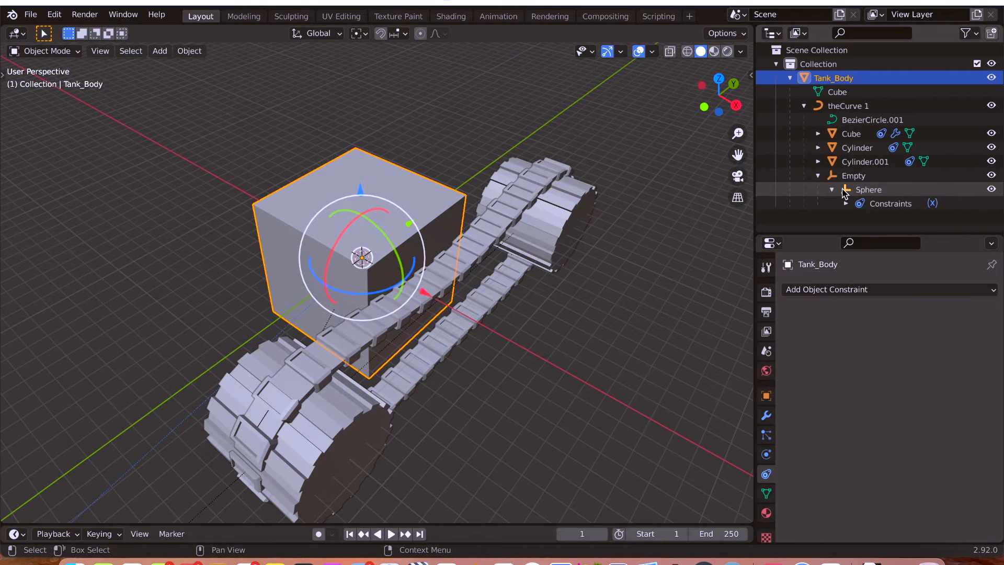
# Select the Sphere with X-ray on, try rotating it about the global X axis, and cancel the rotation.
pyautogui.click(864, 191)
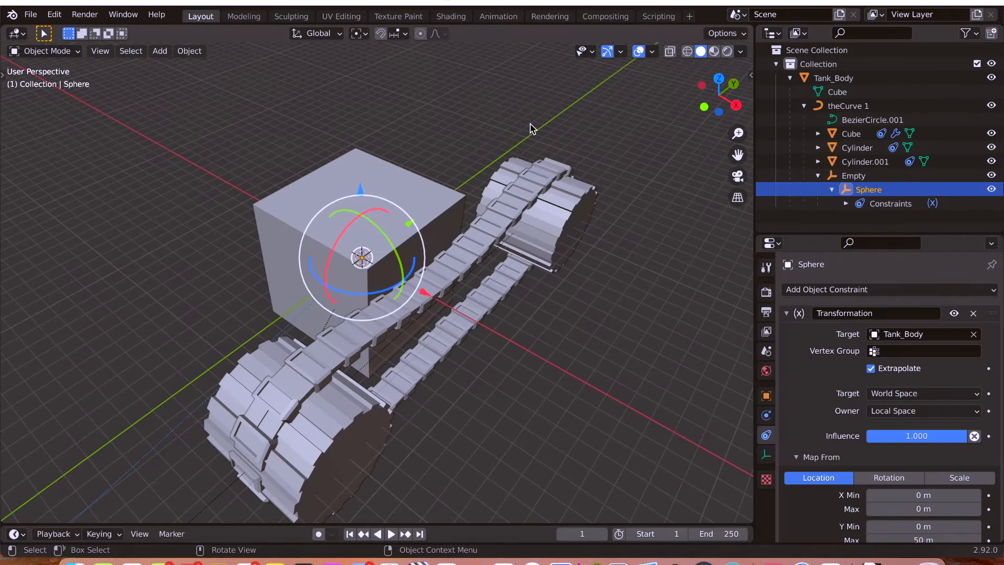
pyautogui.hotkey('alt', 'z')
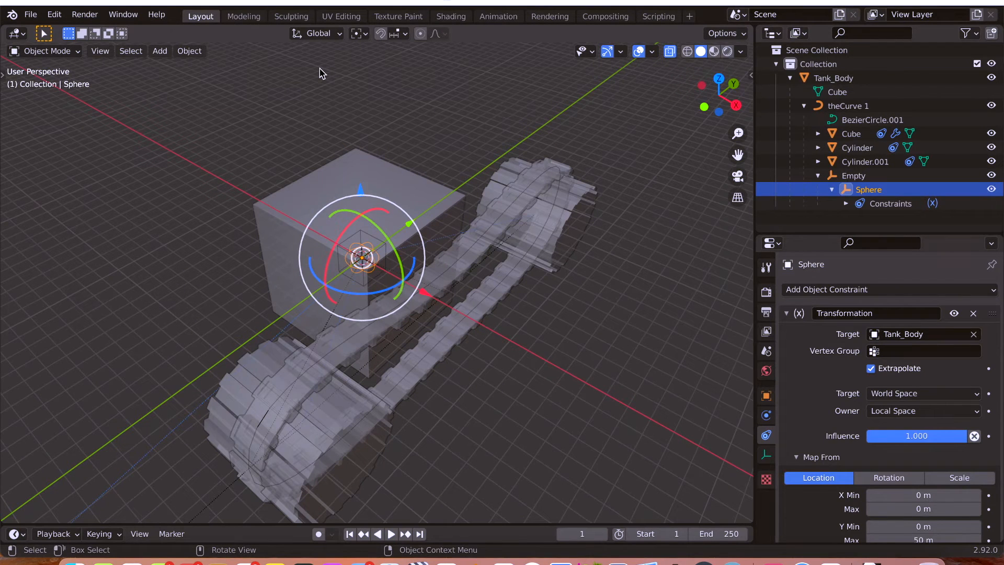
pyautogui.press('r')
pyautogui.press('x')
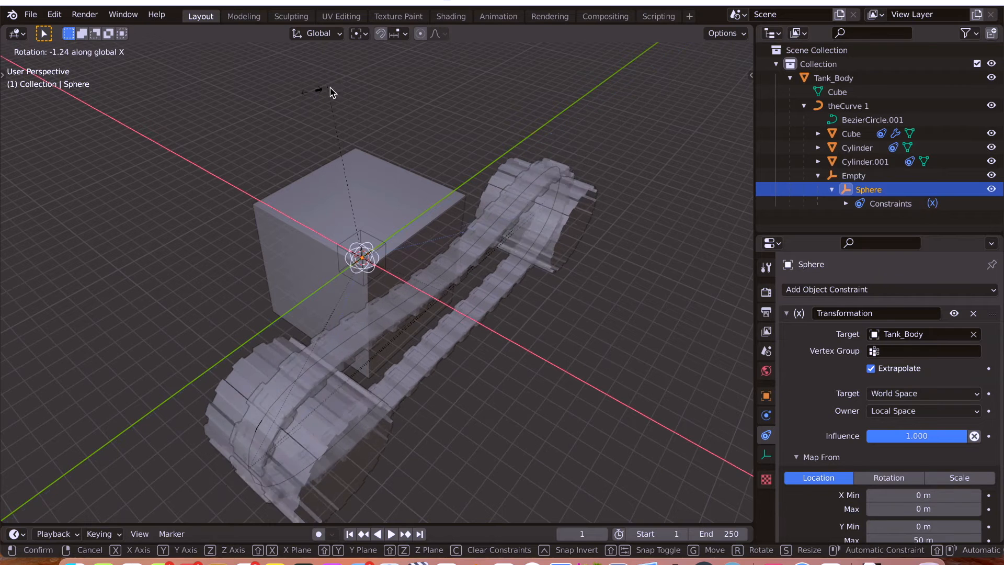
pyautogui.rightClick(350, 92)
# Select the Empty, try rotating it about the global X axis to test the wheels and track, and cancel.
pyautogui.click(859, 179)
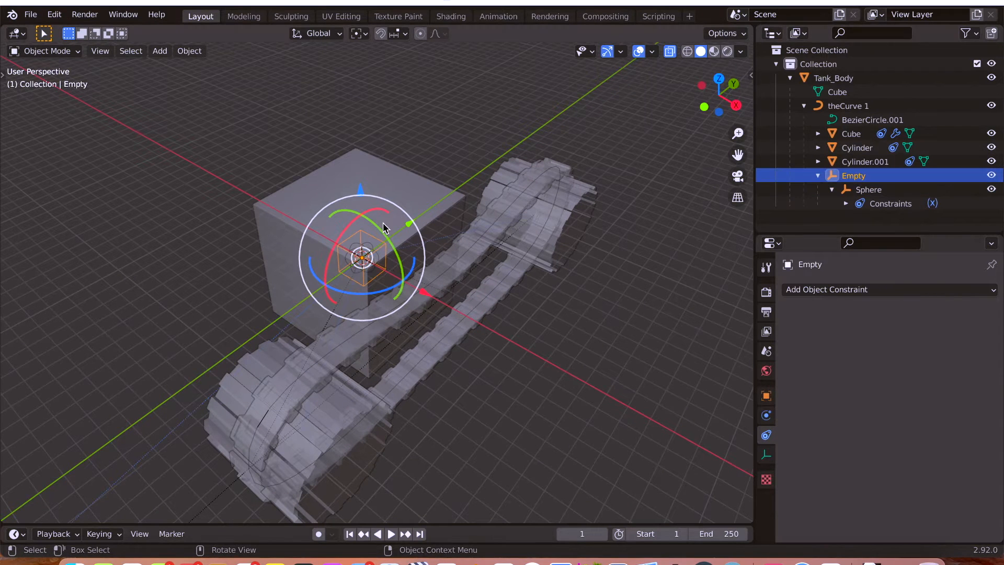
pyautogui.press('r')
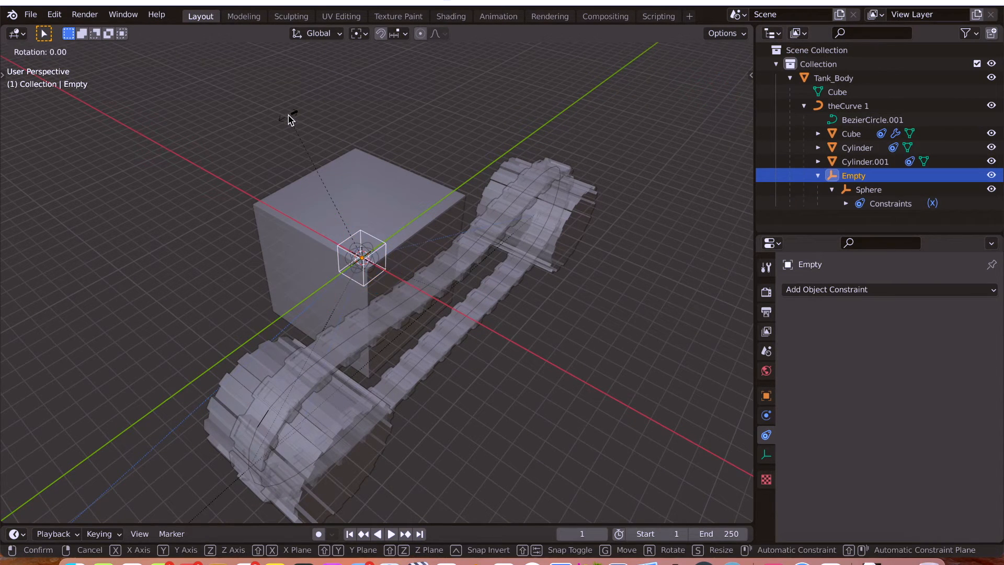
pyautogui.press('x')
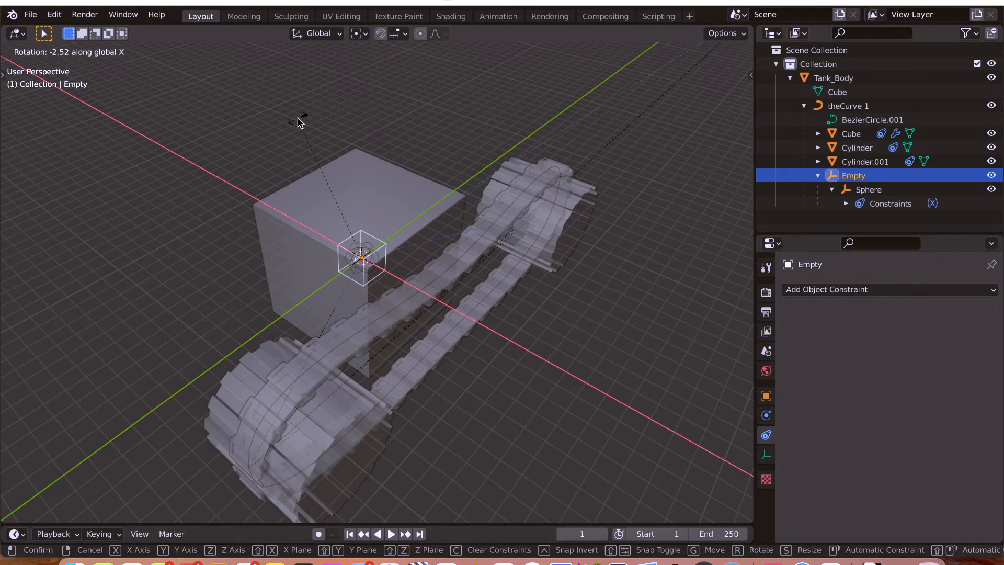
pyautogui.rightClick(292, 134)
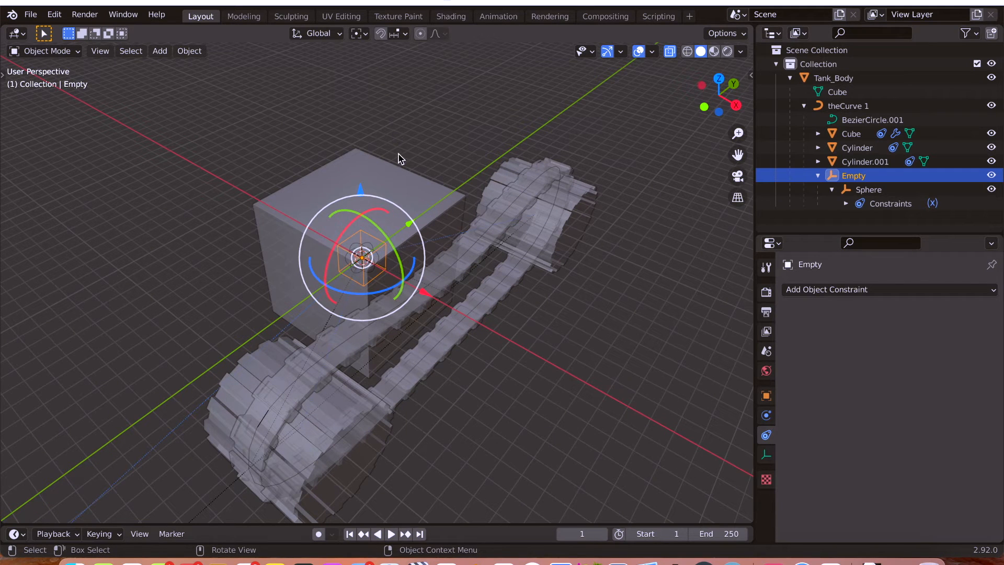
# Select the Sphere and review its constraint's space, Map From and Map To settings once more.
pyautogui.click(878, 190)
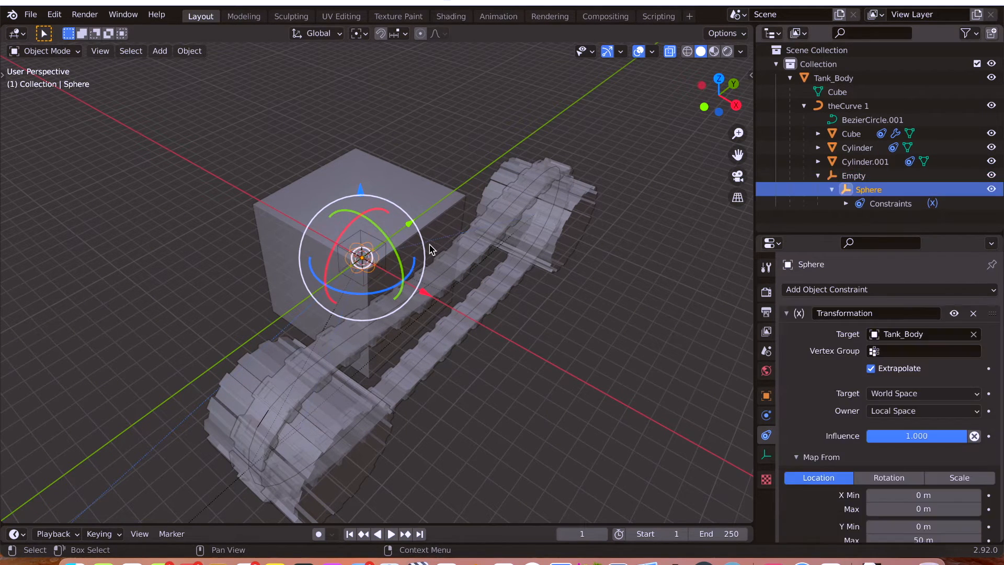
pyautogui.scroll(-5, 847, 322)
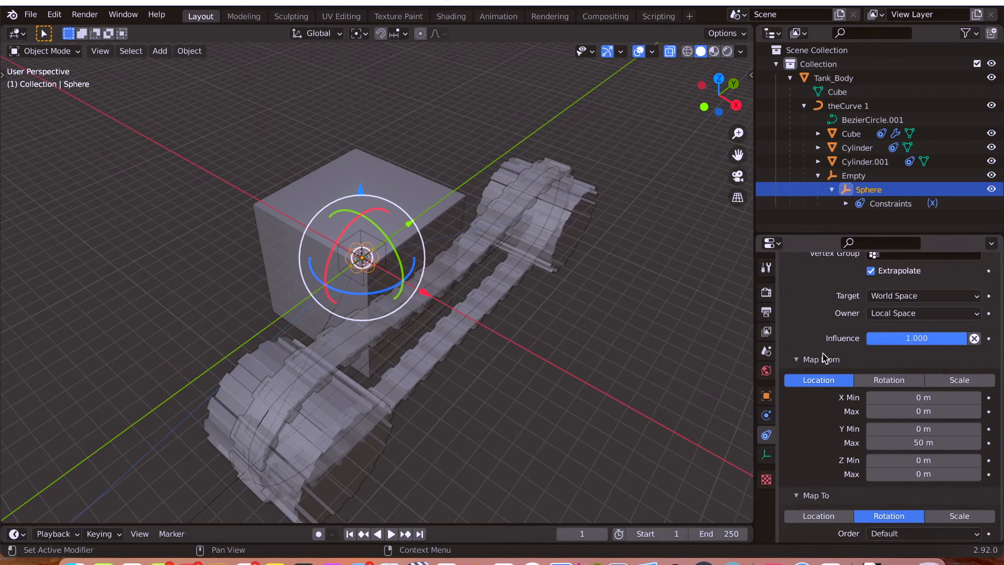
pyautogui.scroll(-8, 823, 361)
pyautogui.scroll(13, 822, 369)
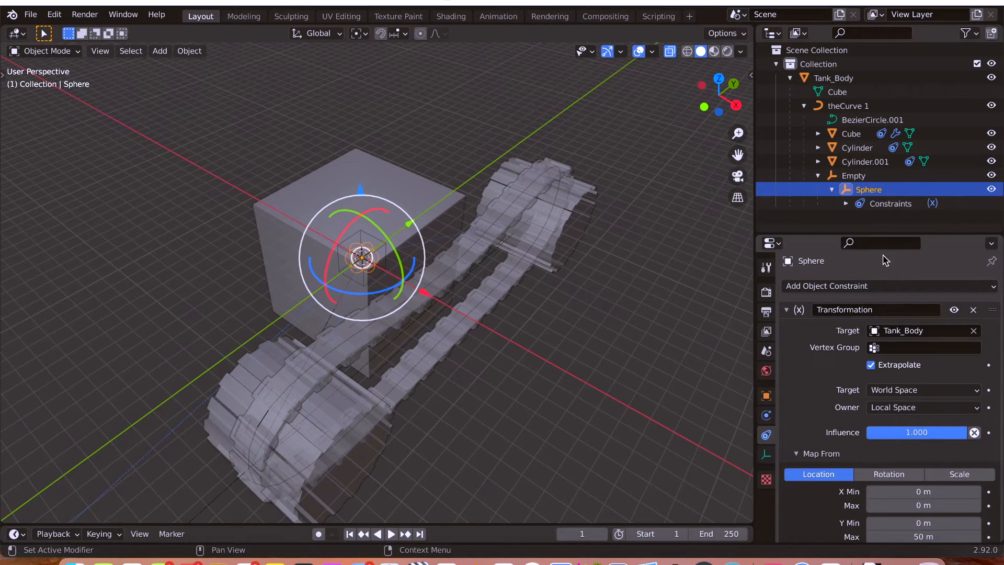
# Add a Transformation constraint to the Empty and set its target to Tank_Body.
pyautogui.click(851, 178)
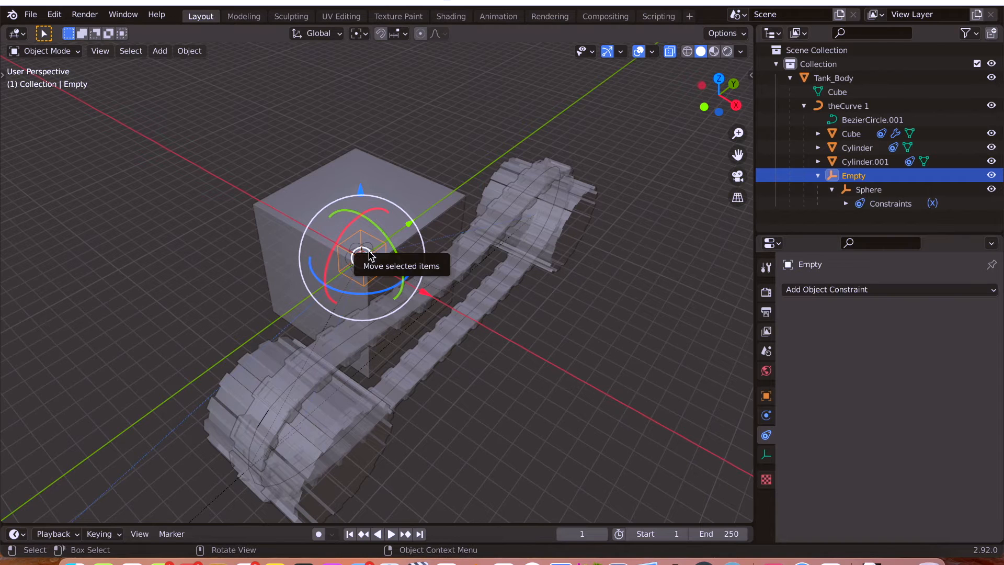
pyautogui.click(823, 291)
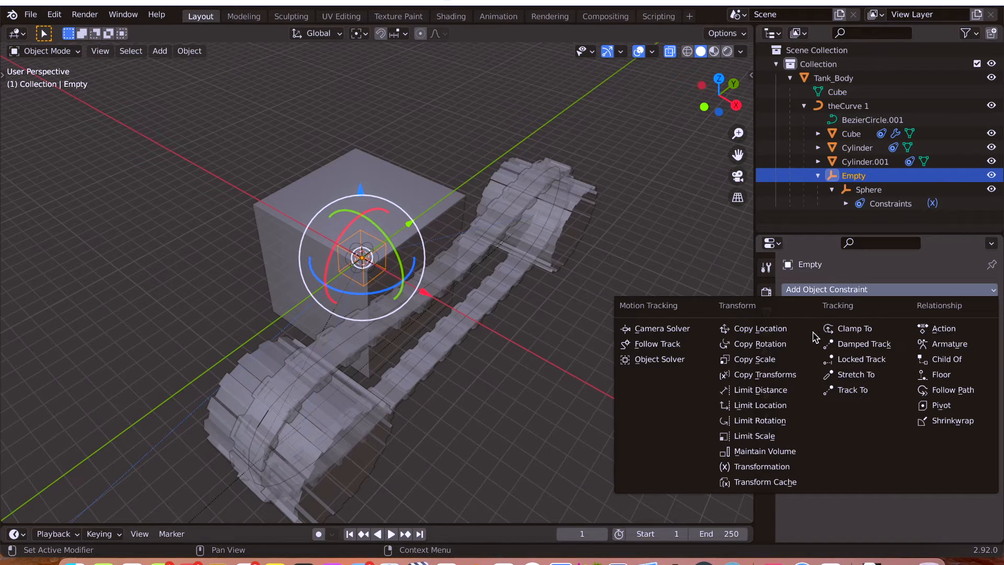
pyautogui.click(802, 466)
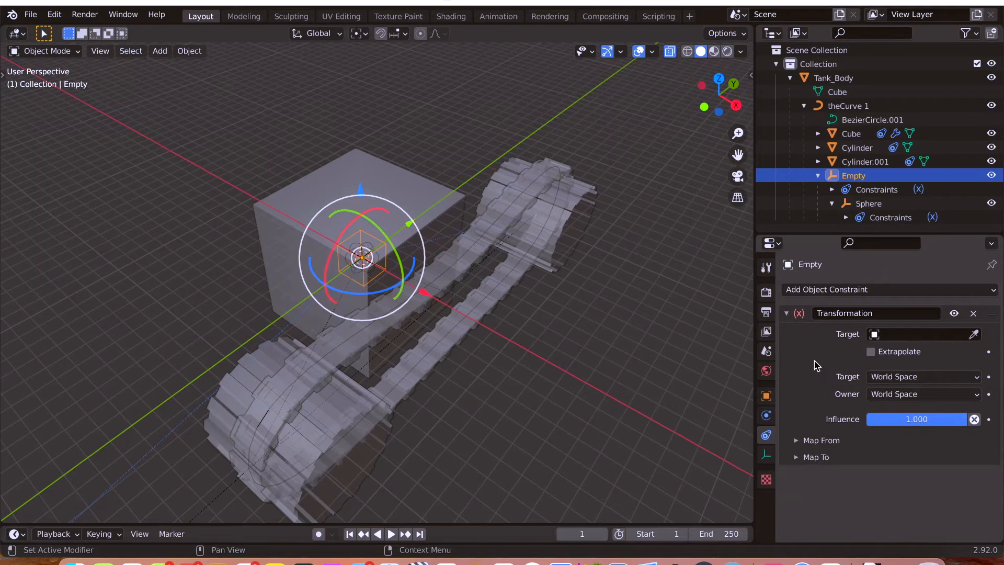
pyautogui.click(895, 336)
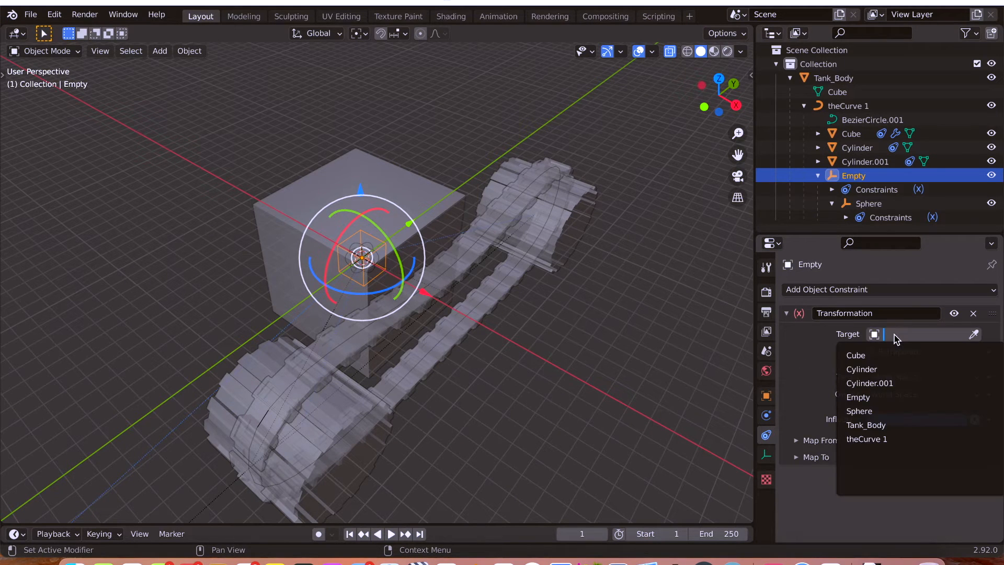
pyautogui.click(893, 427)
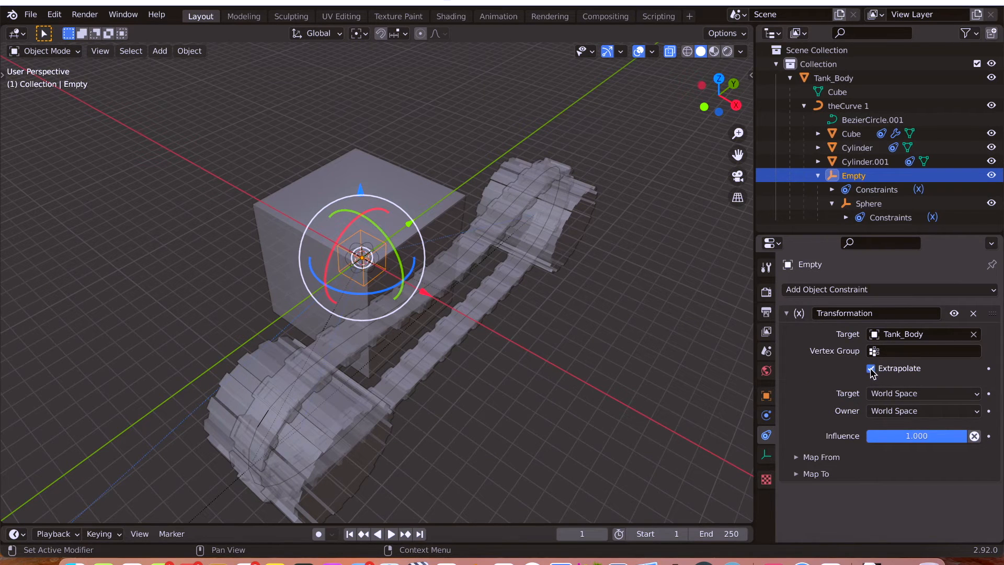
# Set the Empty's Transformation constraint owner to Local Space and expand its Map From and Map To settings.
pyautogui.click(896, 410)
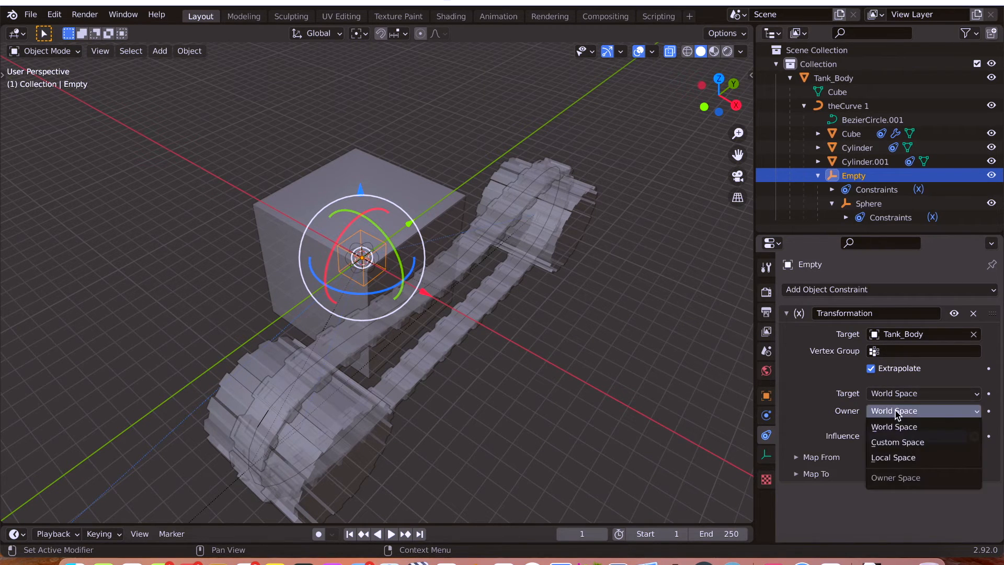
pyautogui.click(902, 459)
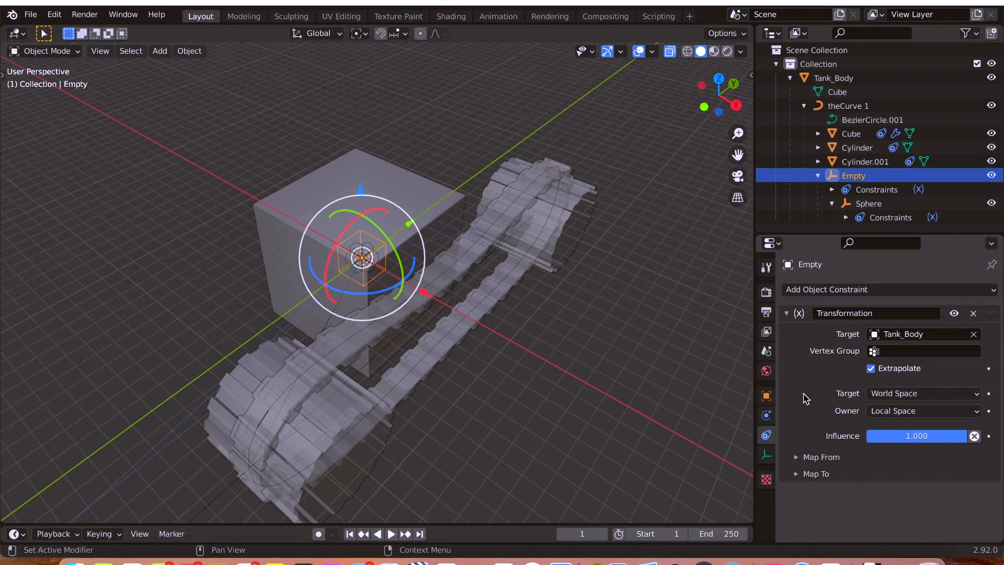
pyautogui.click(797, 457)
pyautogui.scroll(-3, 811, 444)
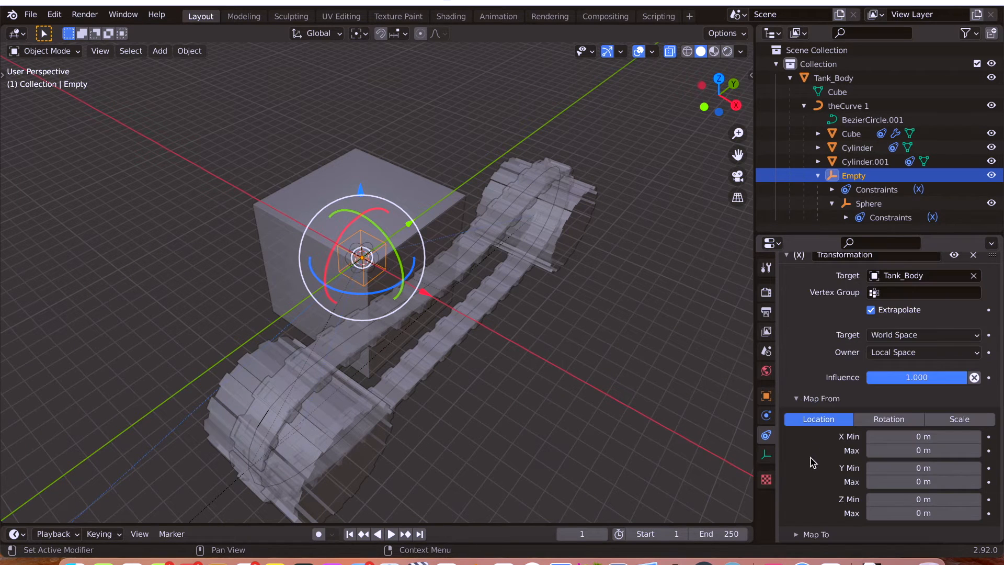
pyautogui.click(799, 539)
pyautogui.scroll(-6, 810, 474)
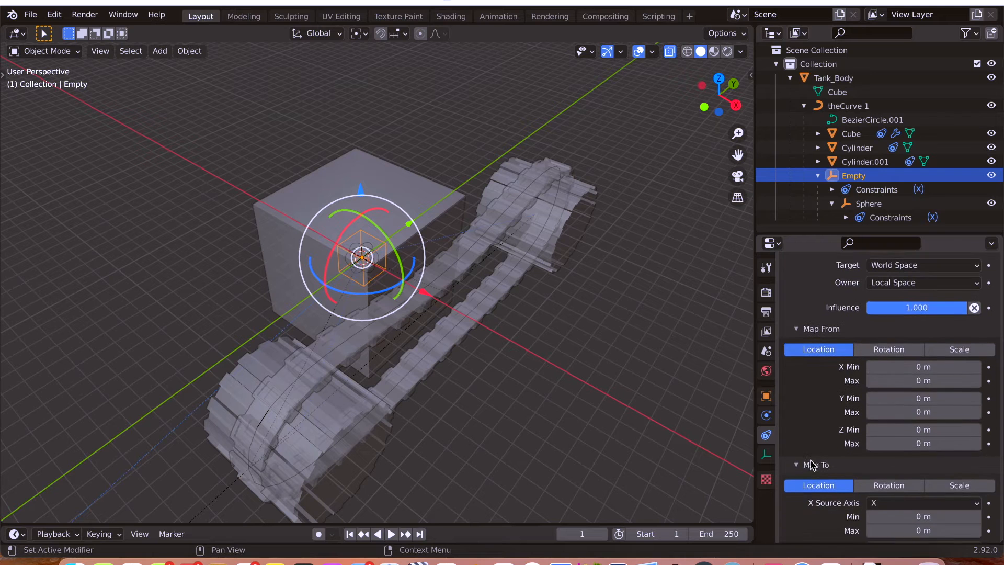
pyautogui.scroll(3, 832, 341)
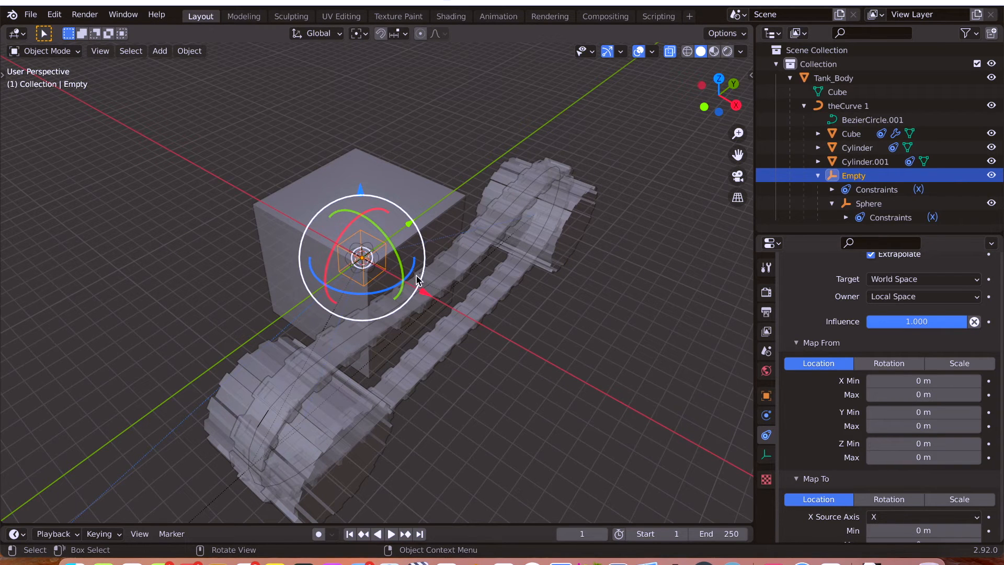
# Select Tank_Body, try rotating it about the global Z axis, and cancel the rotation.
pyautogui.click(354, 172)
pyautogui.press('r')
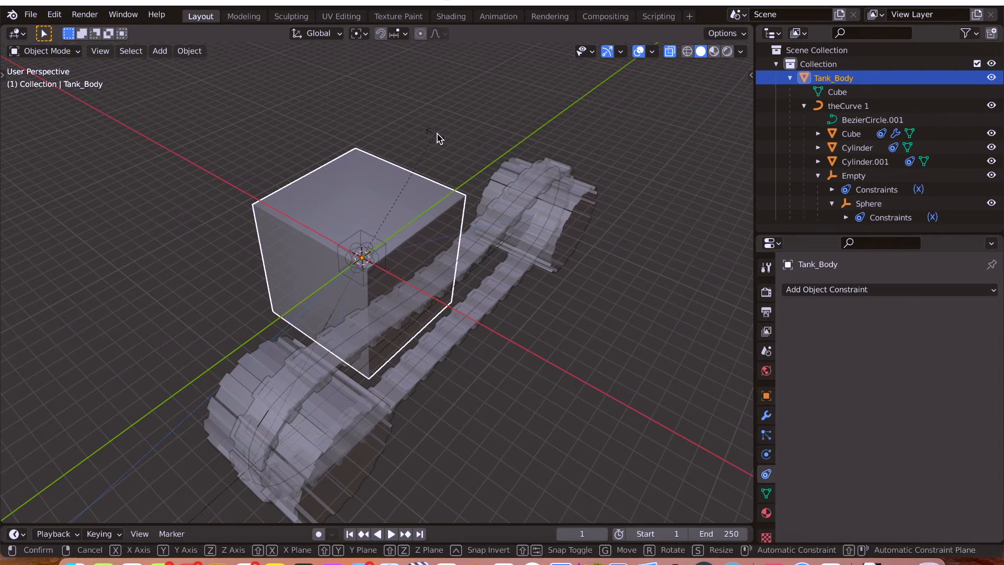
pyautogui.press('z')
pyautogui.press('Escape')
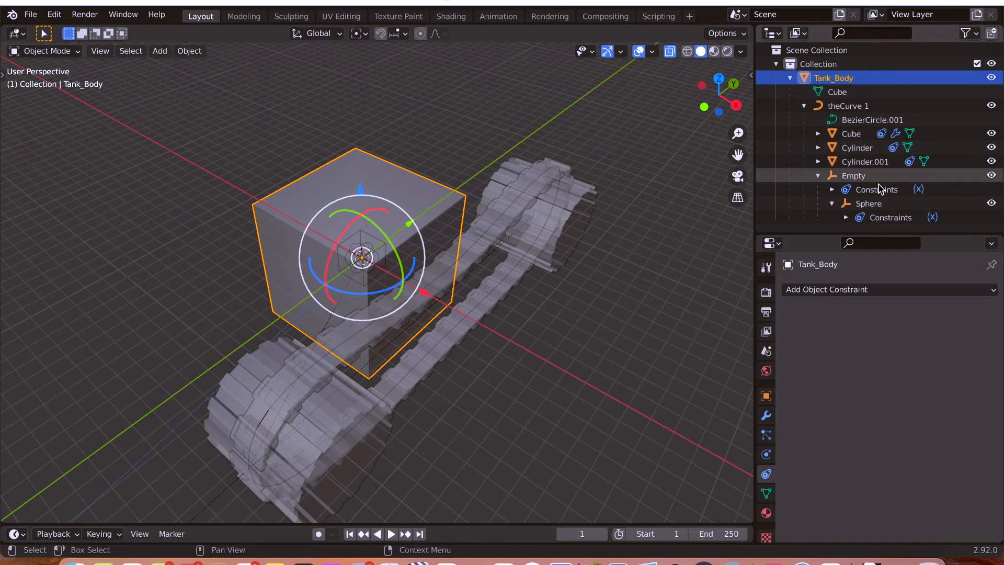
# Set the Empty's Transformation constraint to map from Rotation with a Z Min of 56°.
pyautogui.click(871, 204)
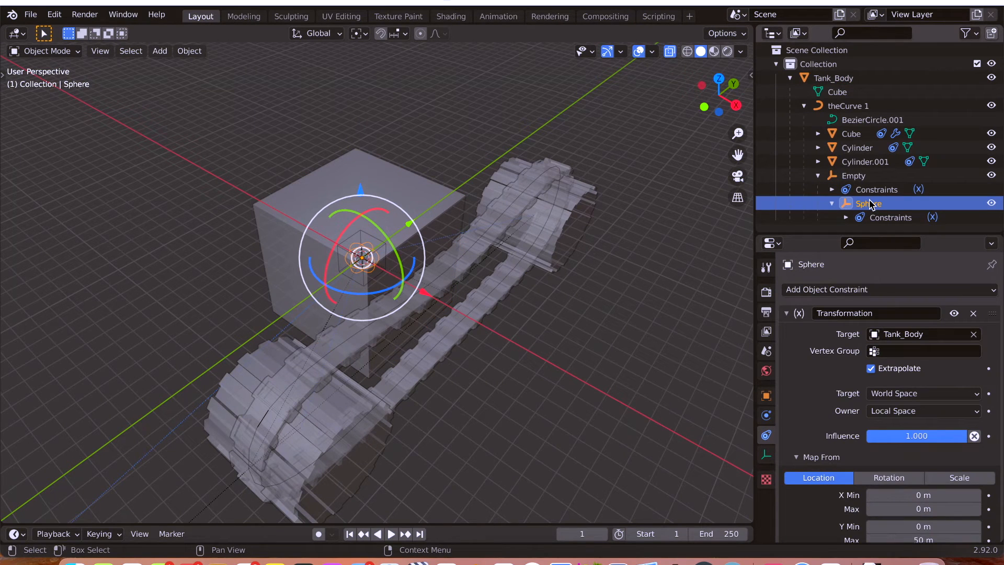
pyautogui.click(863, 175)
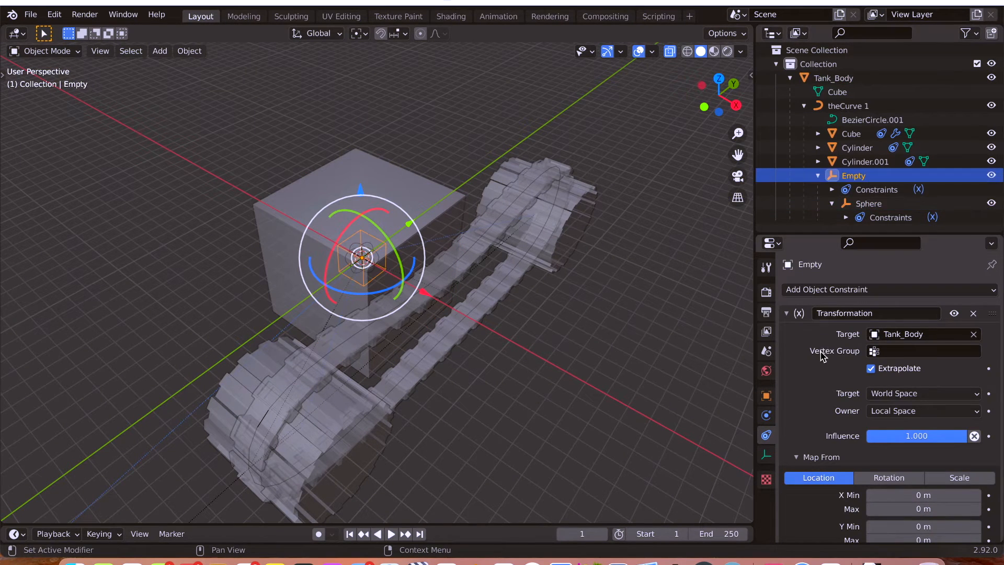
pyautogui.scroll(-5, 824, 374)
pyautogui.click(895, 353)
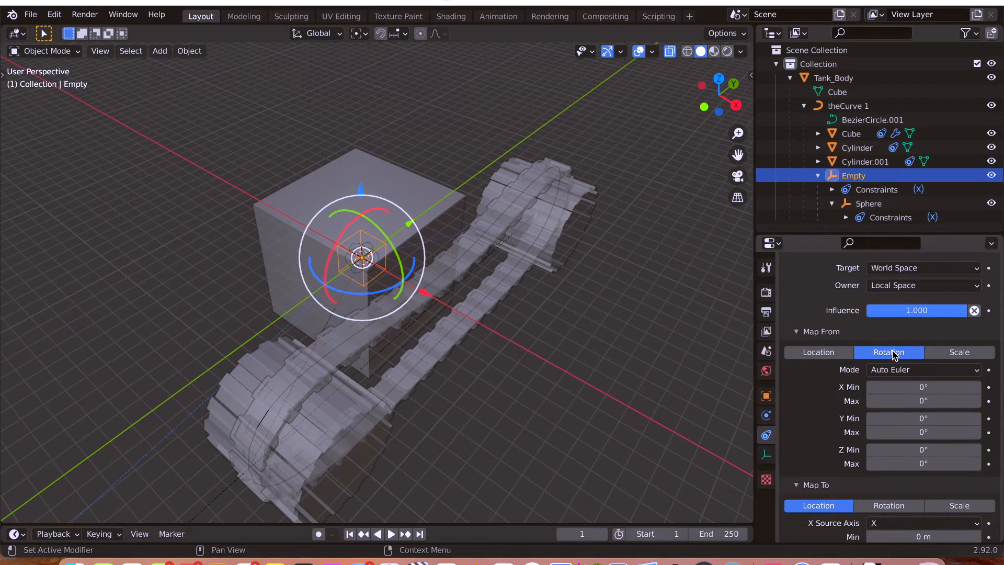
pyautogui.scroll(4, 810, 406)
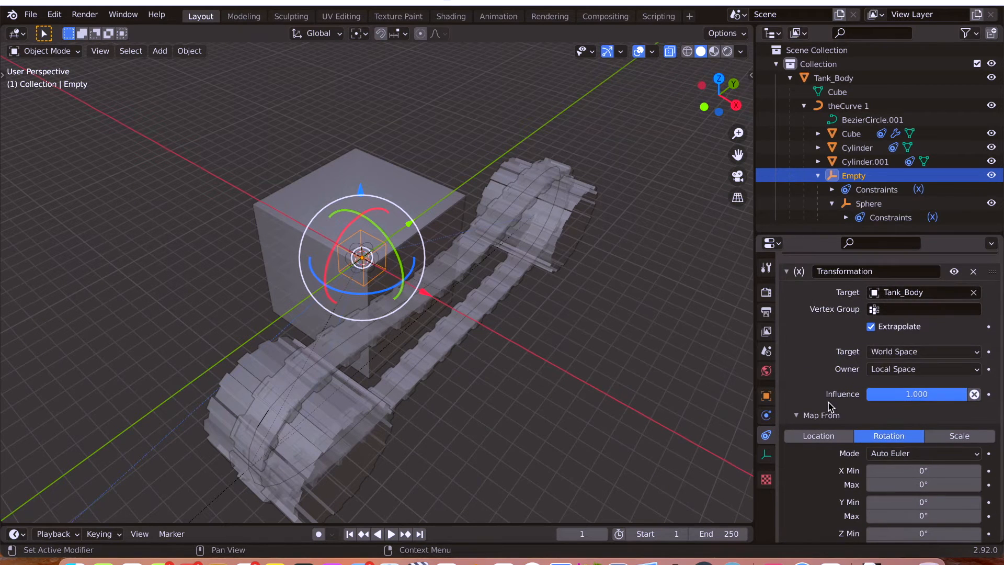
pyautogui.scroll(-4, 827, 405)
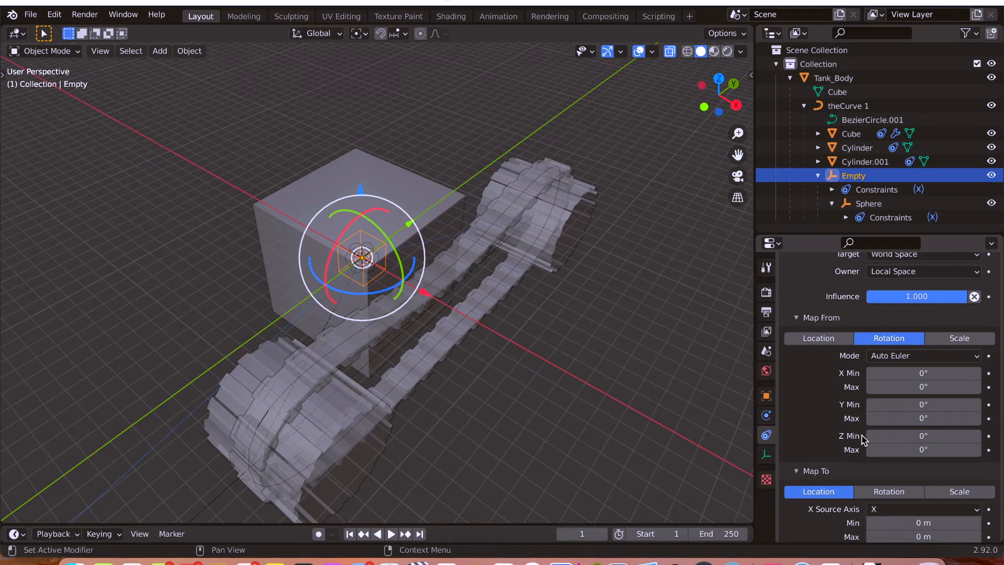
pyautogui.click(921, 435)
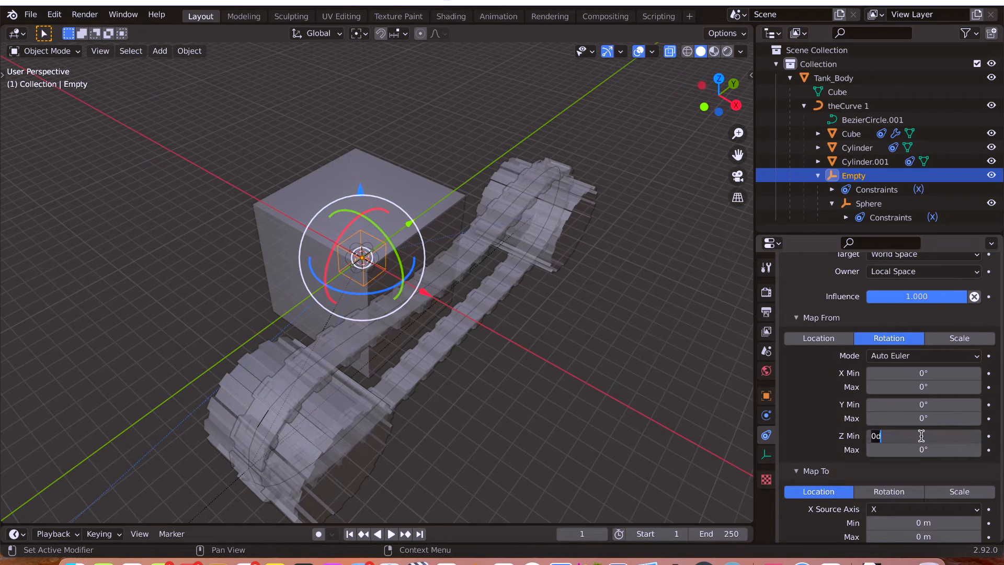
pyautogui.press('Return')
pyautogui.scroll(-5, 805, 357)
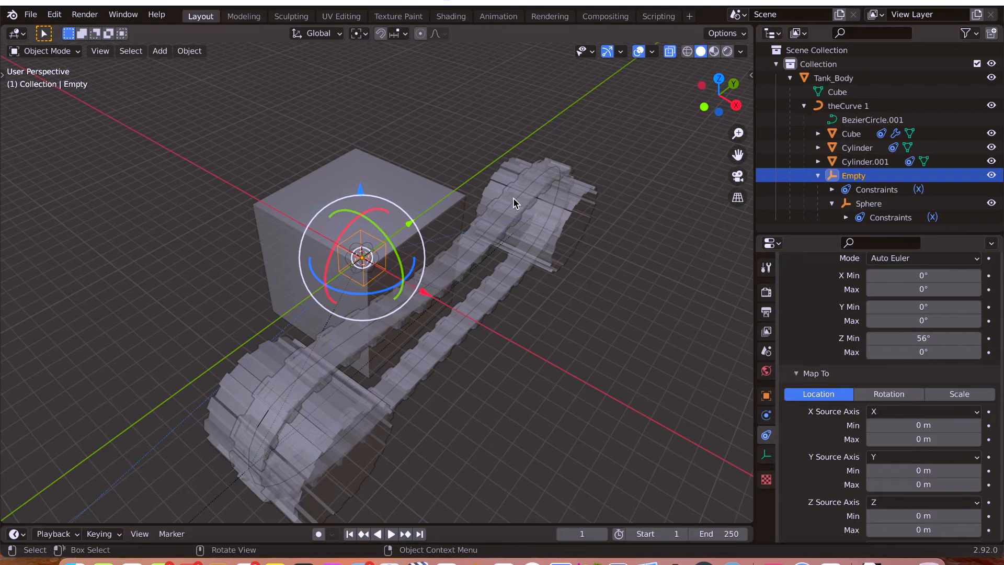
# Map the Empty's constraint to Rotation, with Z as the X source axis and an X Max of 1°.
pyautogui.click(884, 396)
pyautogui.scroll(-2, 811, 434)
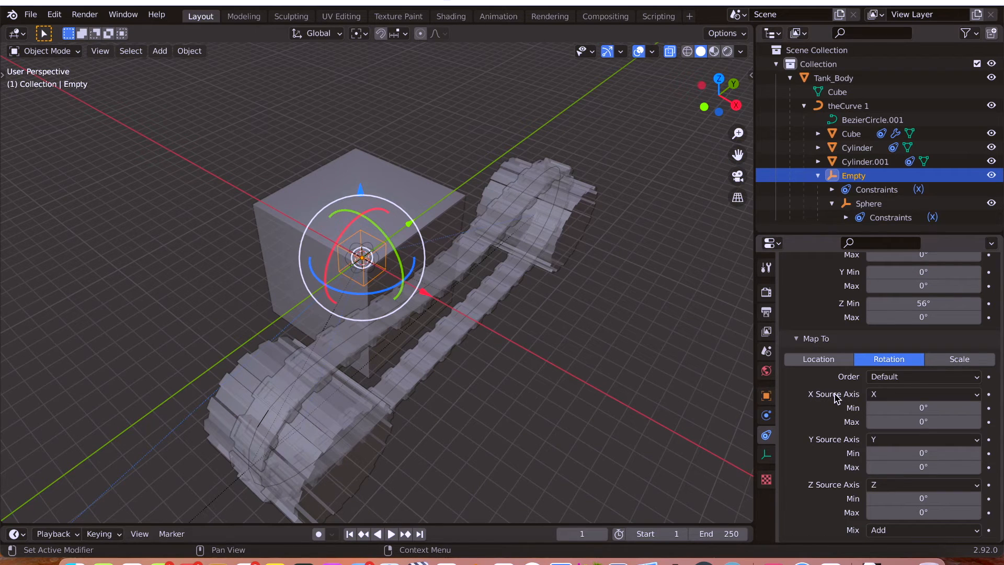
pyautogui.click(883, 397)
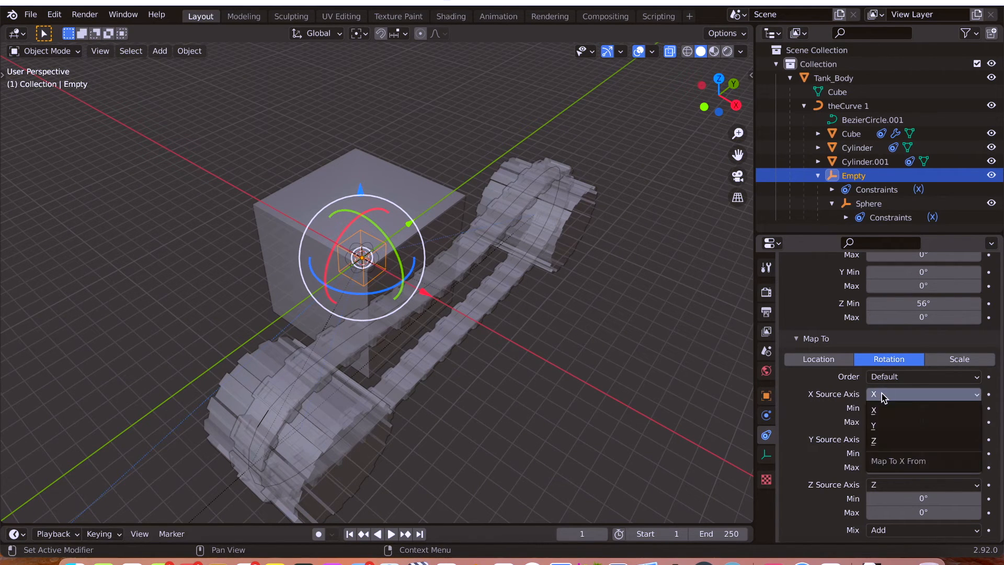
pyautogui.click(889, 440)
pyautogui.scroll(4, 827, 397)
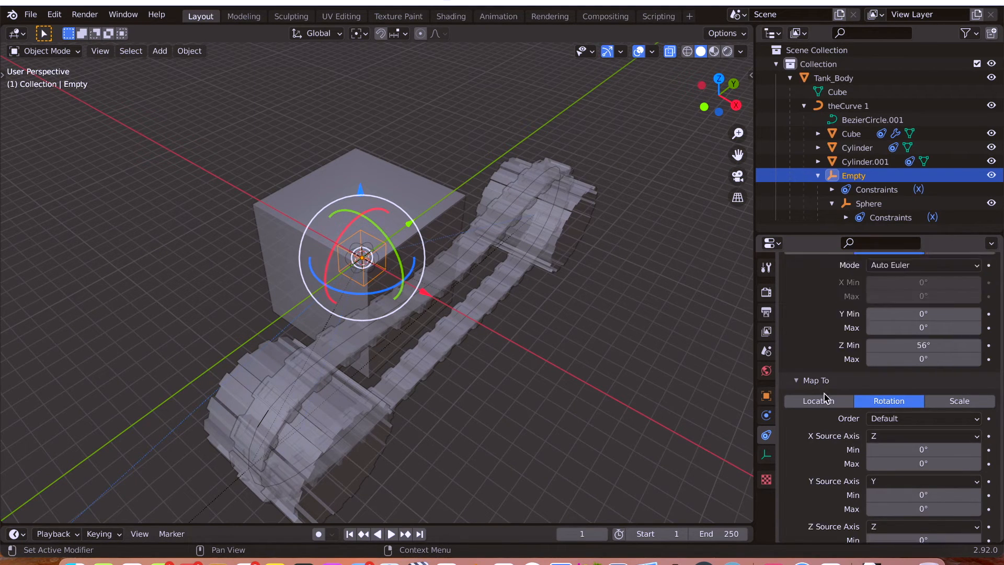
pyautogui.scroll(6, 831, 356)
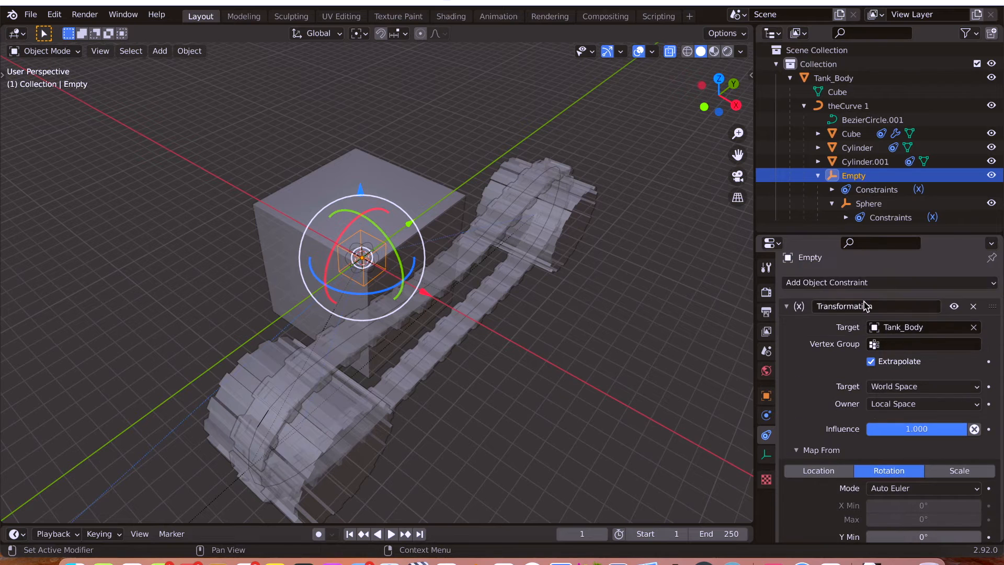
pyautogui.scroll(-9, 823, 366)
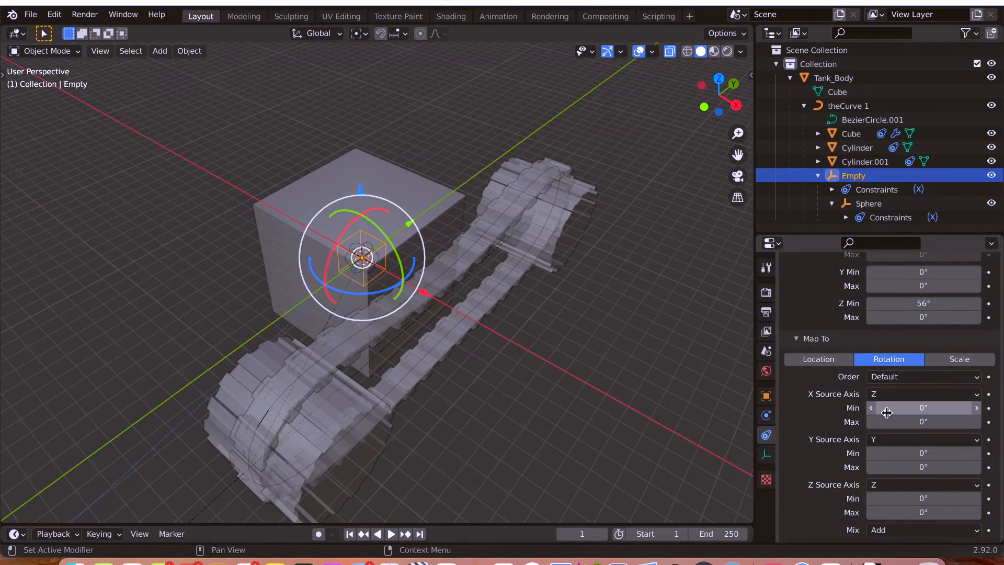
pyautogui.click(920, 420)
pyautogui.write('1')
pyautogui.press('Return')
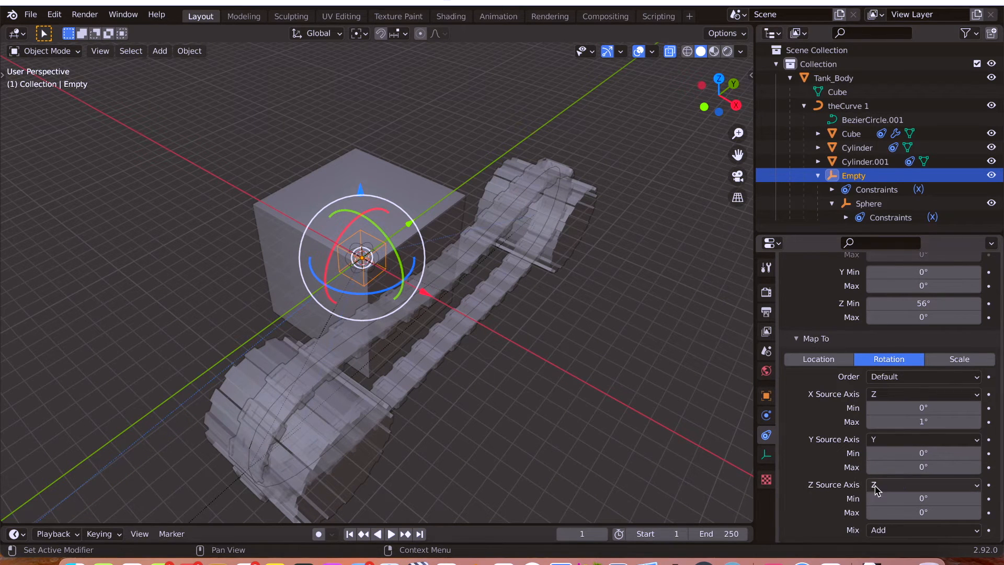
# Test the Empty's constraint by rotating Tank_Body about the global Z axis, and cancel the rotation.
pyautogui.click(359, 171)
pyautogui.press('r')
pyautogui.press('z')
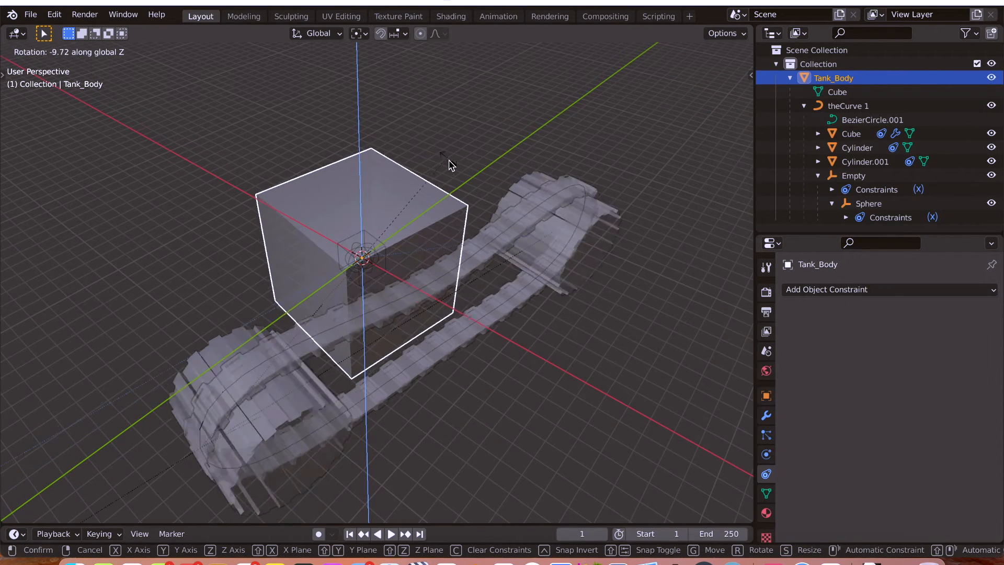
pyautogui.click(458, 199)
# Turn X-ray off and try rotating Tank_Body about the global Z axis again, cancelling the rotation.
pyautogui.hotkey('alt', 'z')
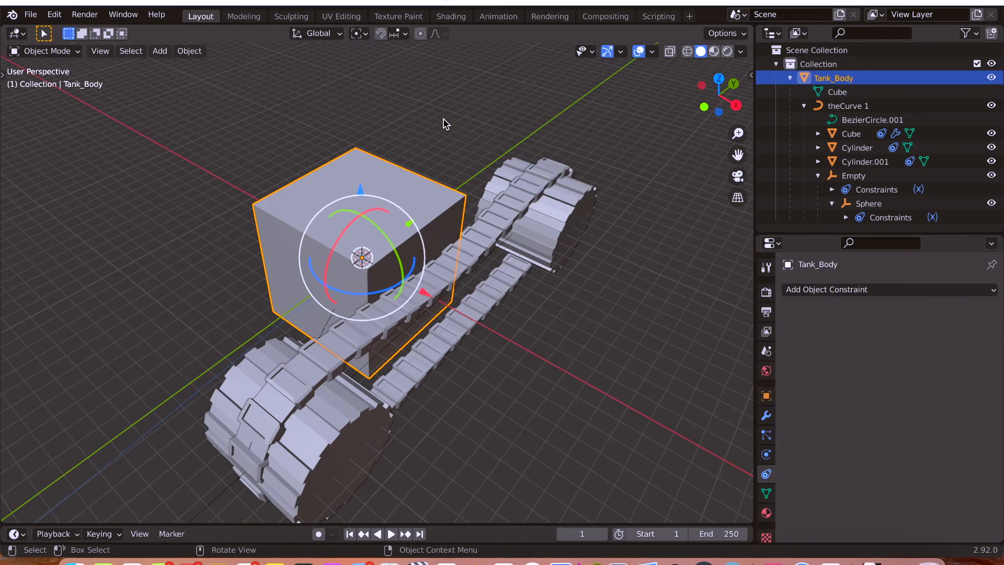
pyautogui.press('r')
pyautogui.press('z')
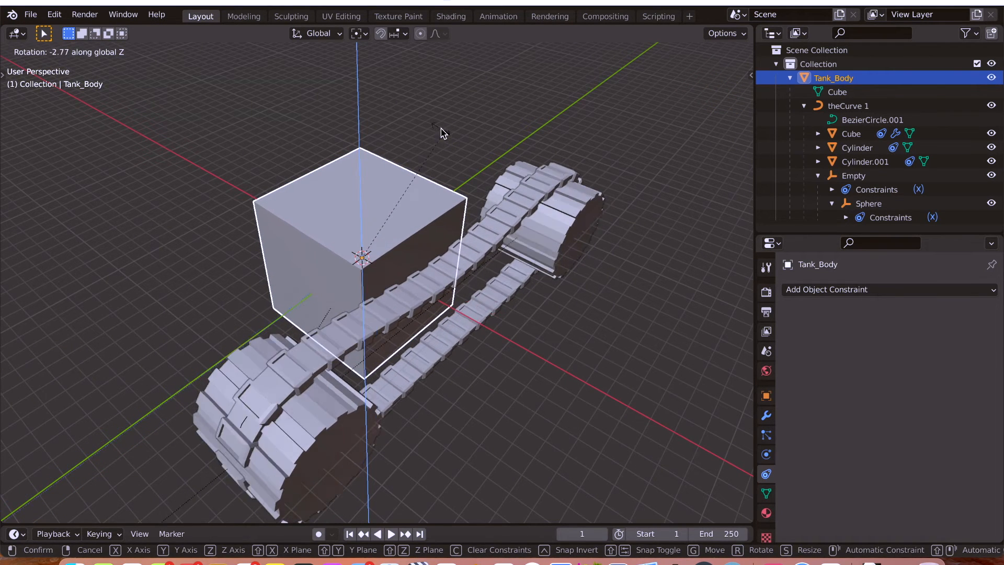
pyautogui.click(439, 130)
# Examine the wheels and track from the side while trial-rotating Tank_Body about global Z twice, cancelling each rotation.
pyautogui.moveTo(455, 146); pyautogui.dragTo(442, 130, button='middle')
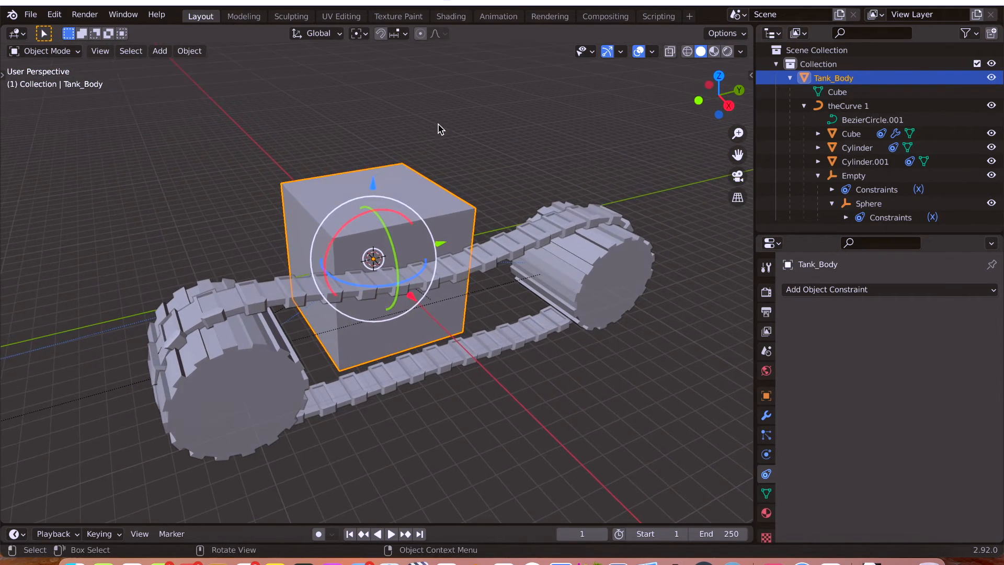
pyautogui.press('r')
pyautogui.press('z')
pyautogui.rightClick(462, 127)
pyautogui.press('r')
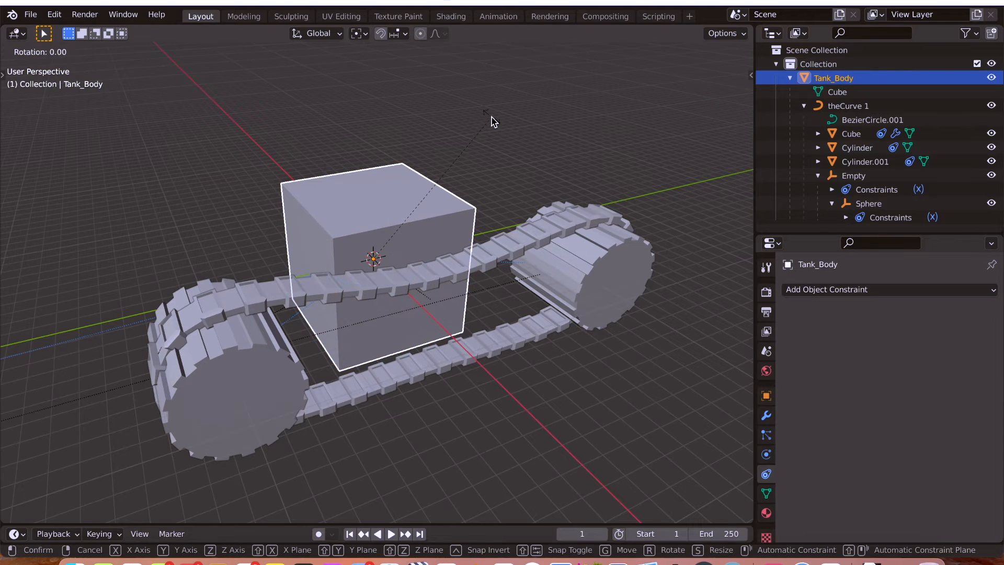
pyautogui.press('z')
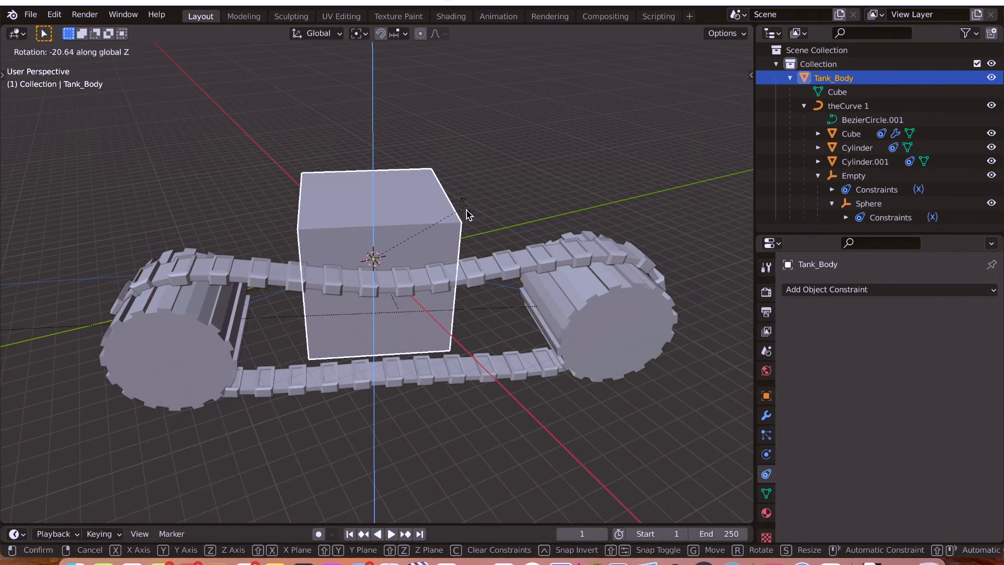
pyautogui.rightClick(469, 210)
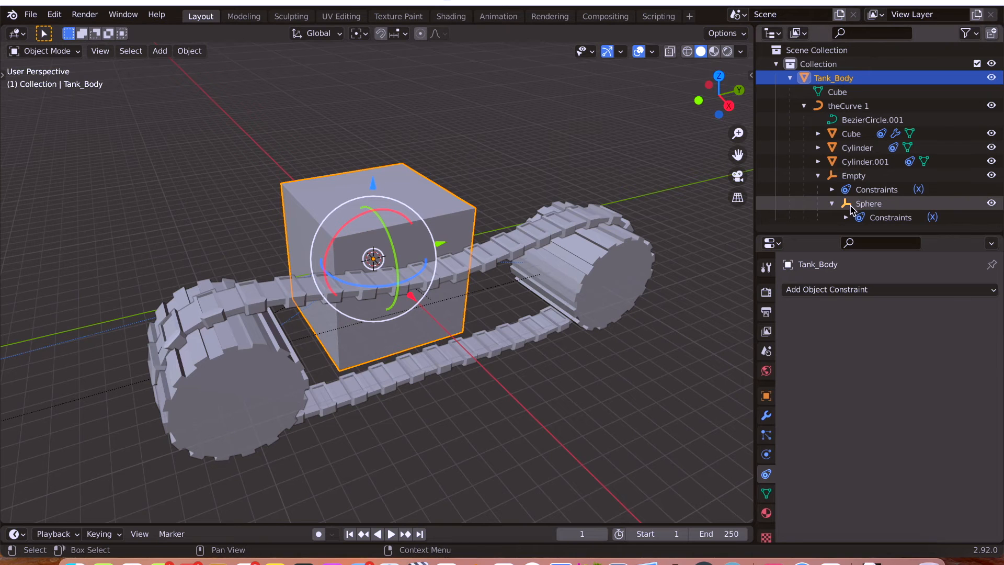
# Change the Map From rotation Z Min of the Empty's Transformation constraint to -56°.
pyautogui.click(853, 175)
pyautogui.scroll(-5, 796, 402)
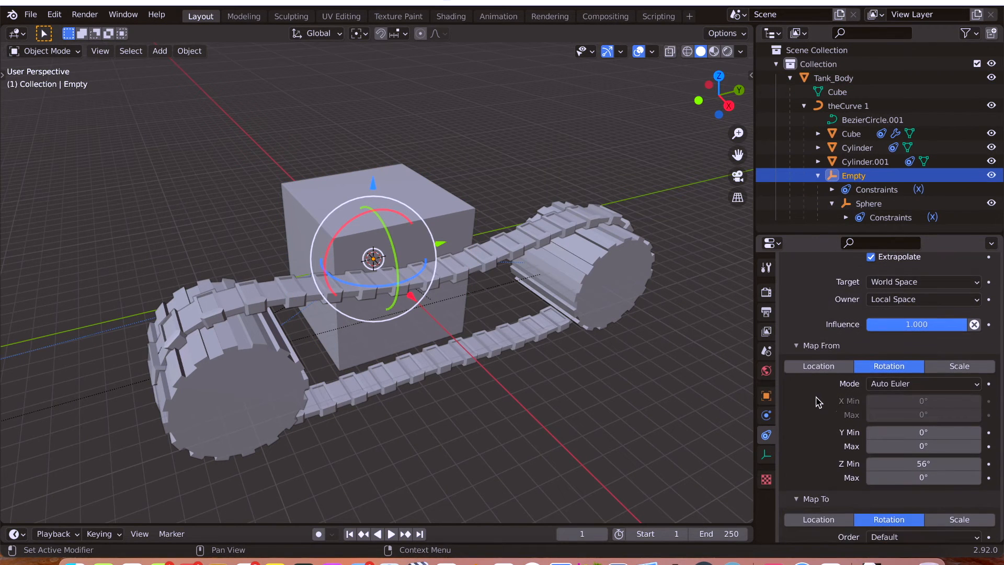
pyautogui.doubleClick(896, 464)
pyautogui.write('56d')
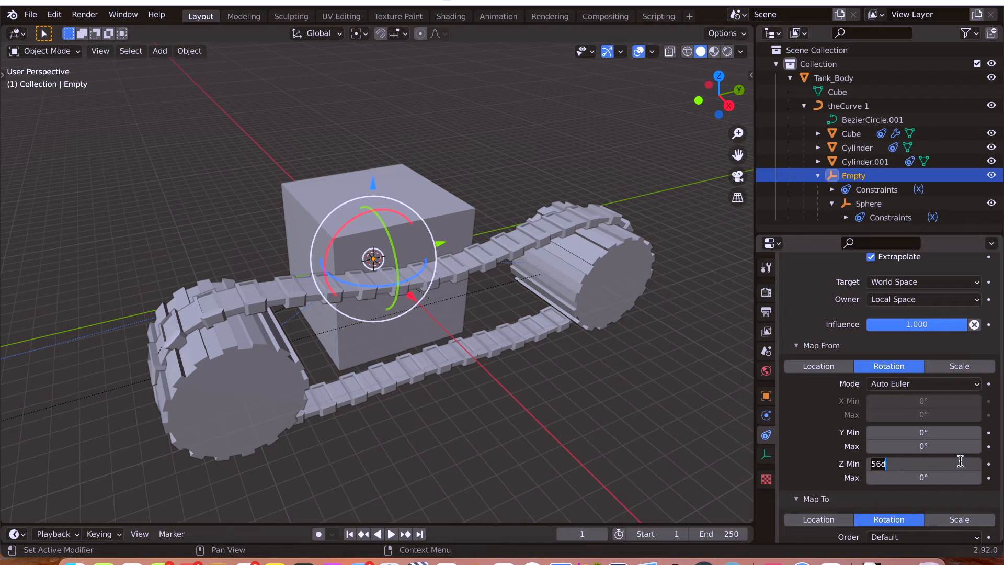
pyautogui.press('BackSpace')
pyautogui.write('-56')
pyautogui.press('Return')
# Select Tank_Body, rotate it about global Z to check the reversed wheel and track motion, and cancel.
pyautogui.click(398, 173)
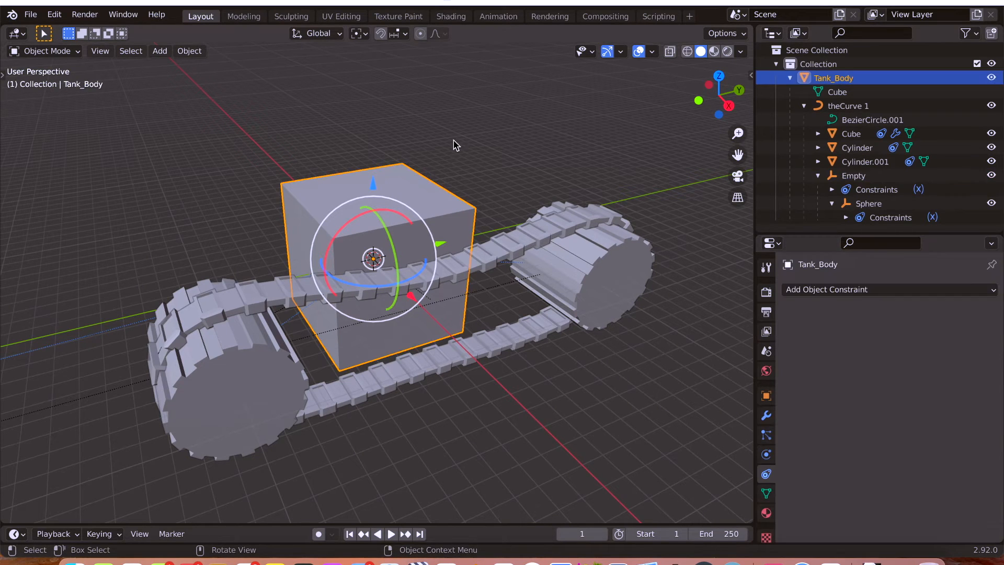
pyautogui.press('r')
pyautogui.press('z')
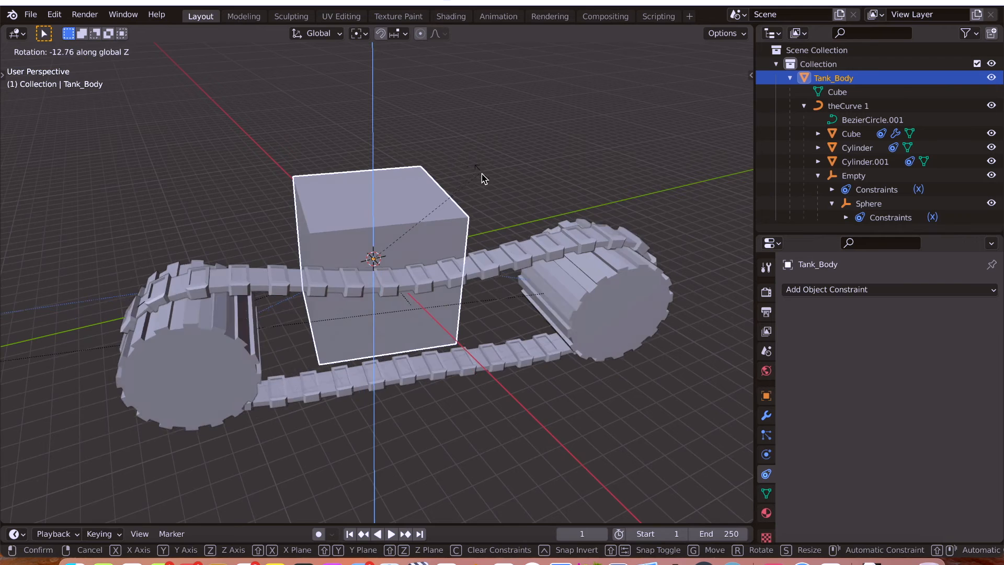
pyautogui.press('Escape')
# Save the blend file and select theCurve 1.
pyautogui.moveTo(471, 170); pyautogui.dragTo(486, 225, button='middle')
pyautogui.scroll(-2, 485, 224)
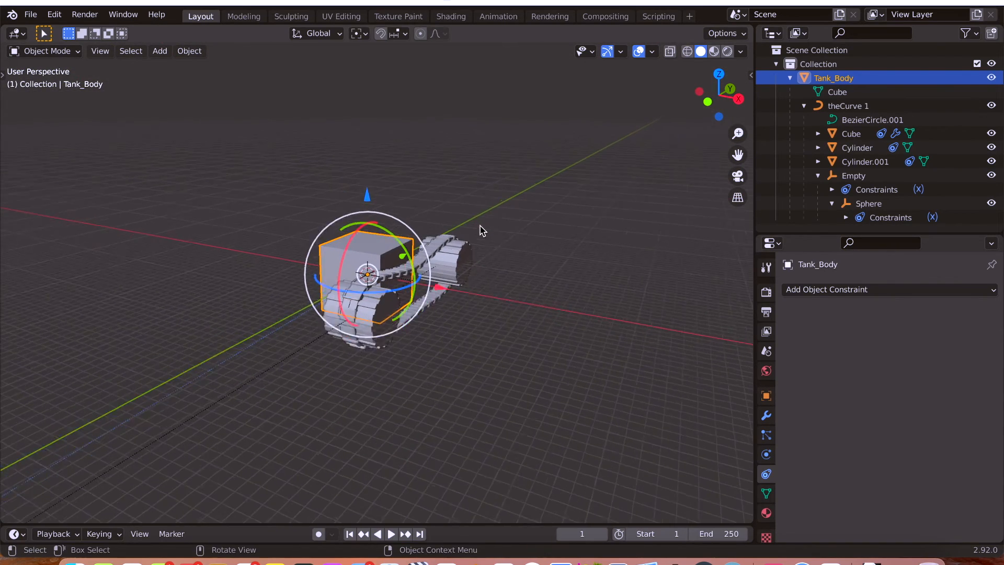
pyautogui.scroll(3, 479, 225)
pyautogui.moveTo(448, 365); pyautogui.dragTo(432, 362, button='middle')
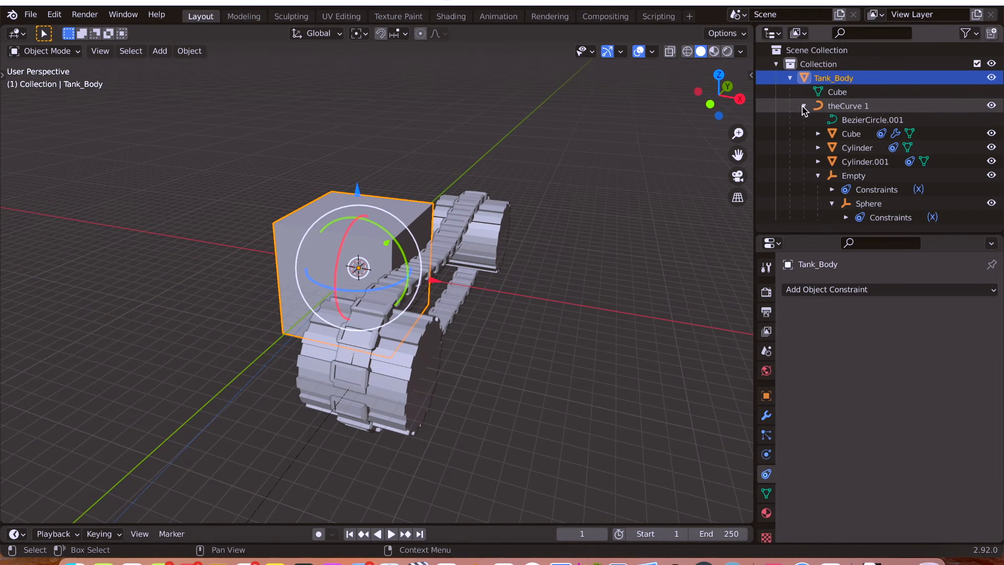
pyautogui.hotkey('ctrl', 's')
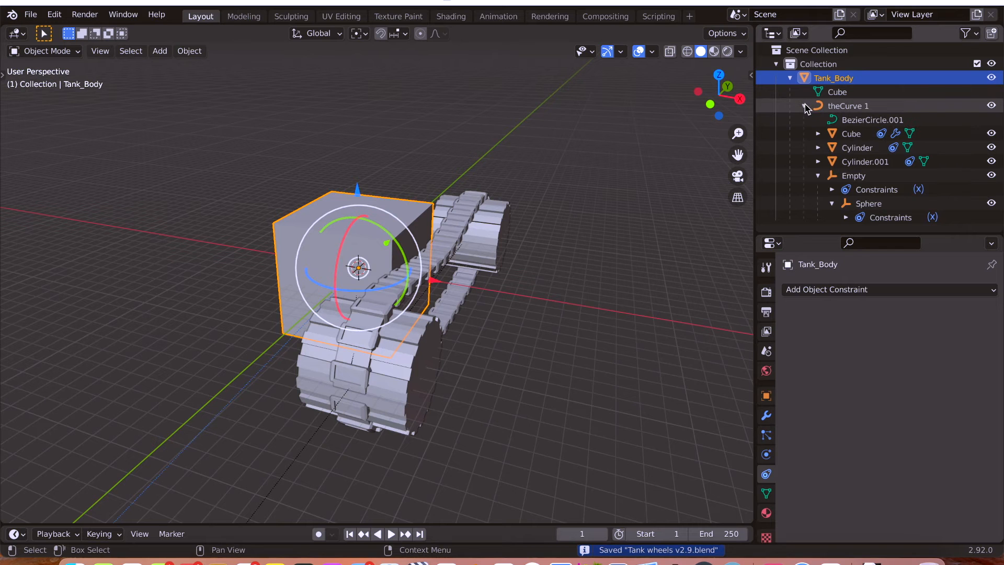
pyautogui.click(847, 107)
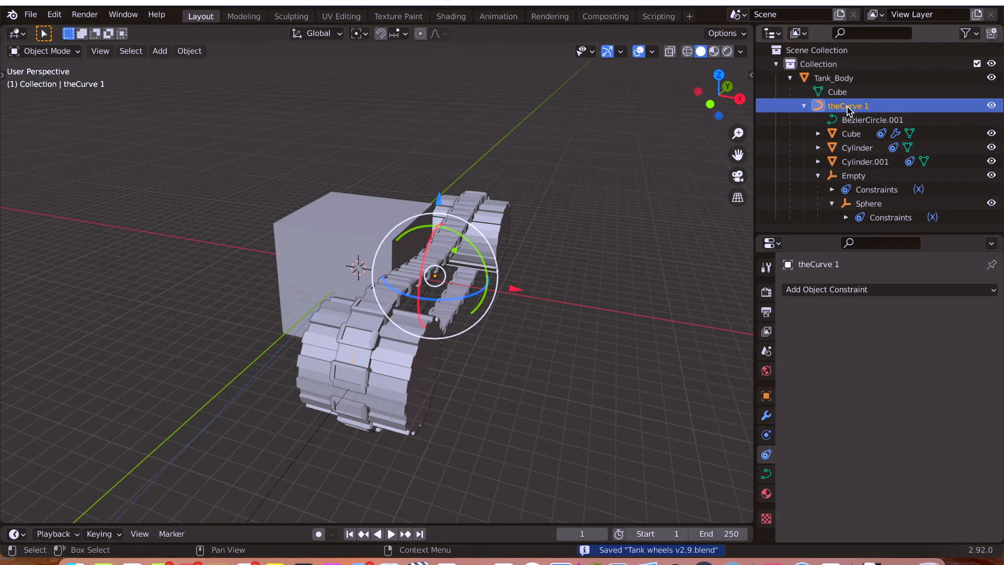
# Turn on X-ray and add Cube, Cylinder, Cylinder.001, Empty and Sphere to the theCurve 1 selection.
pyautogui.moveTo(610, 227); pyautogui.dragTo(544, 261, button='middle')
pyautogui.hotkey('alt', 'z')
pyautogui.click(852, 135)
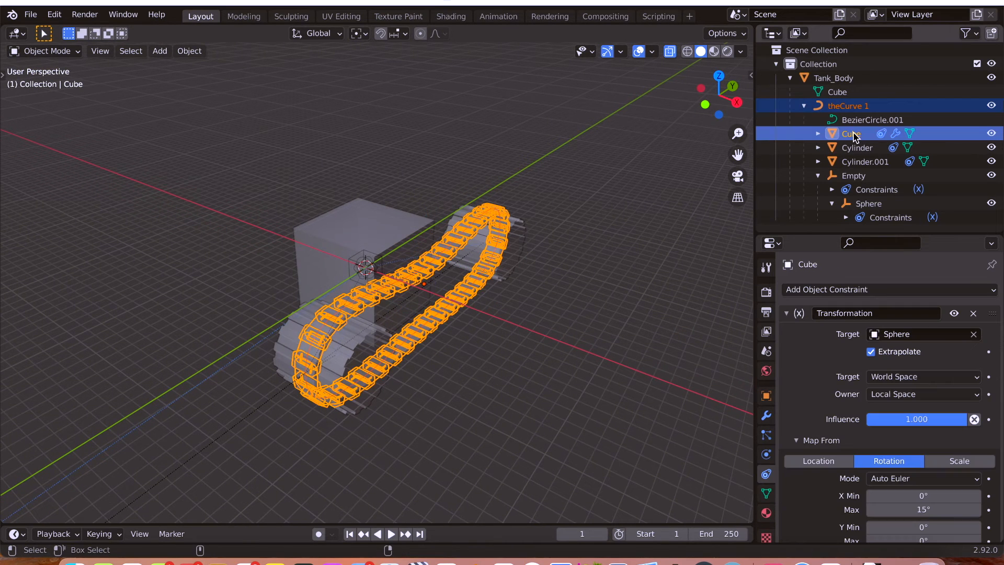
pyautogui.keyDown('ctrl'); pyautogui.click(856, 148); pyautogui.keyUp('ctrl')
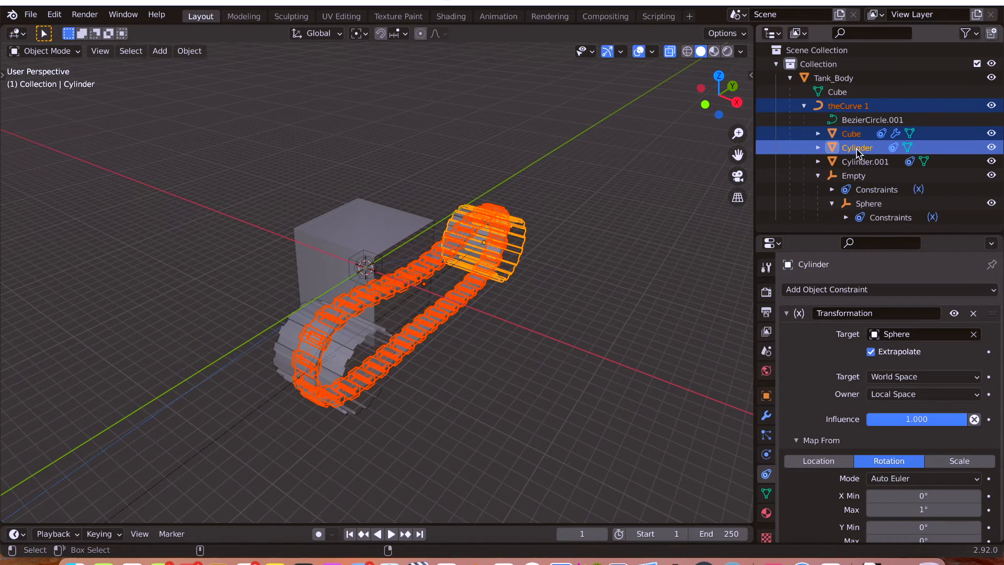
pyautogui.keyDown('ctrl'); pyautogui.click(857, 162); pyautogui.keyUp('ctrl')
pyautogui.keyDown('ctrl'); pyautogui.click(856, 177); pyautogui.keyUp('ctrl')
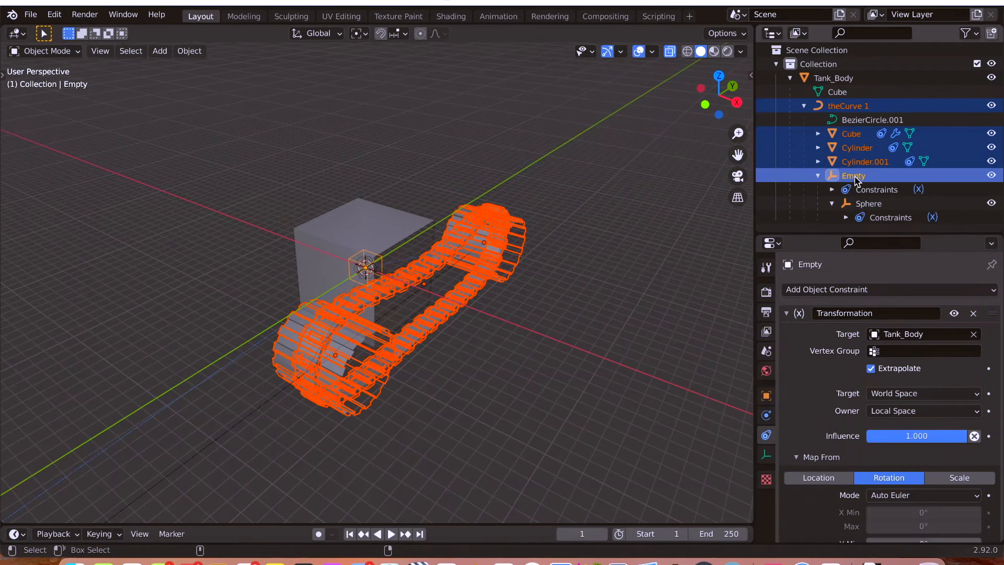
pyautogui.keyDown('ctrl'); pyautogui.click(882, 203); pyautogui.keyUp('ctrl')
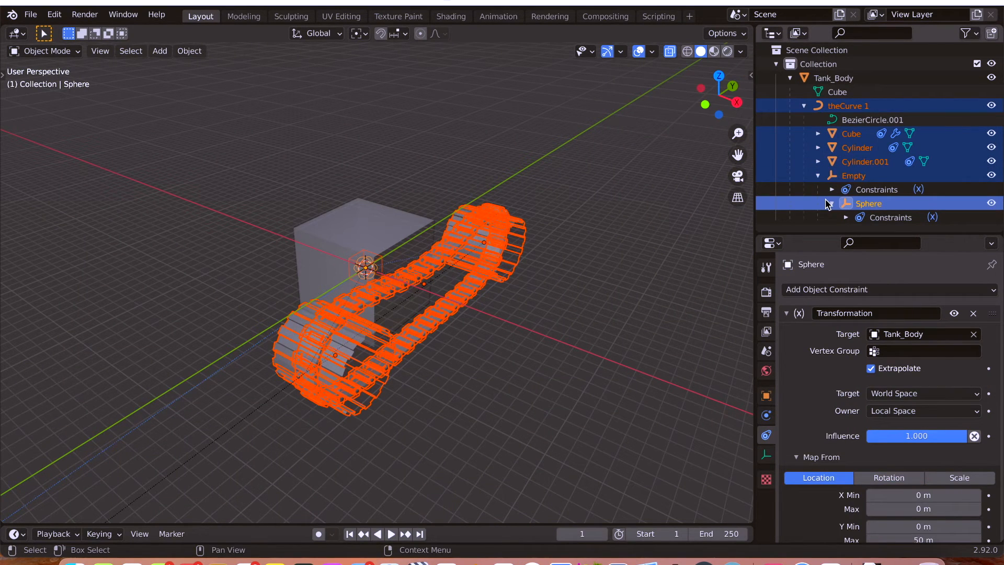
# Duplicate the selected curve, track, wheels and empties in place, keeping the copies at the original position.
pyautogui.moveTo(529, 309); pyautogui.dragTo(541, 312, button='middle')
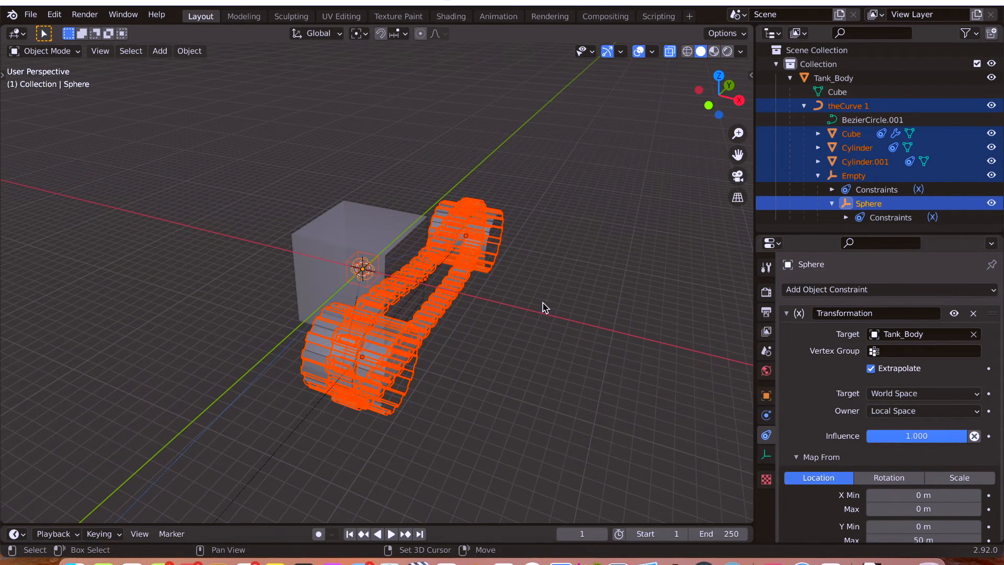
pyautogui.hotkey('shift', 'd')
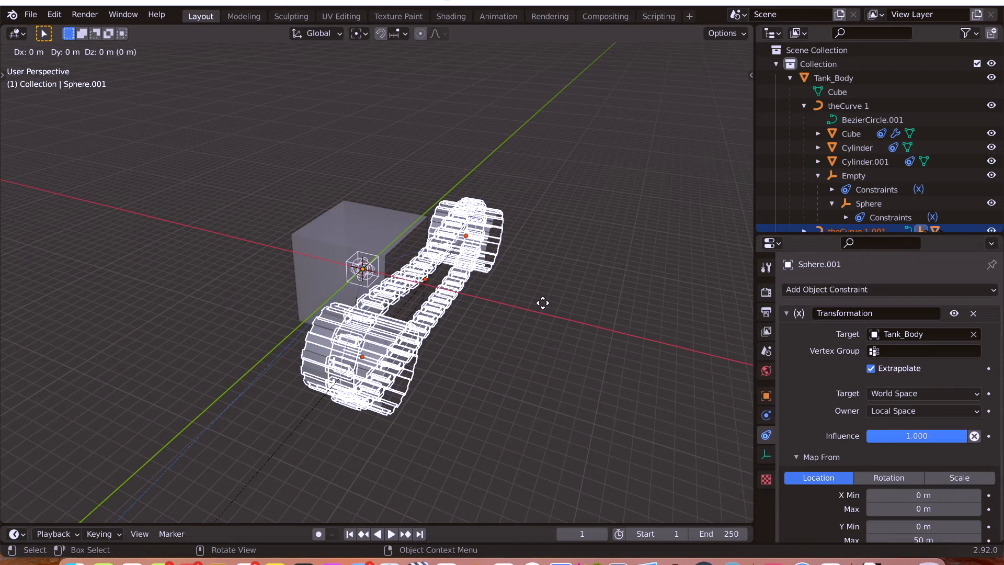
pyautogui.rightClick(542, 303)
pyautogui.scroll(-1, 876, 168)
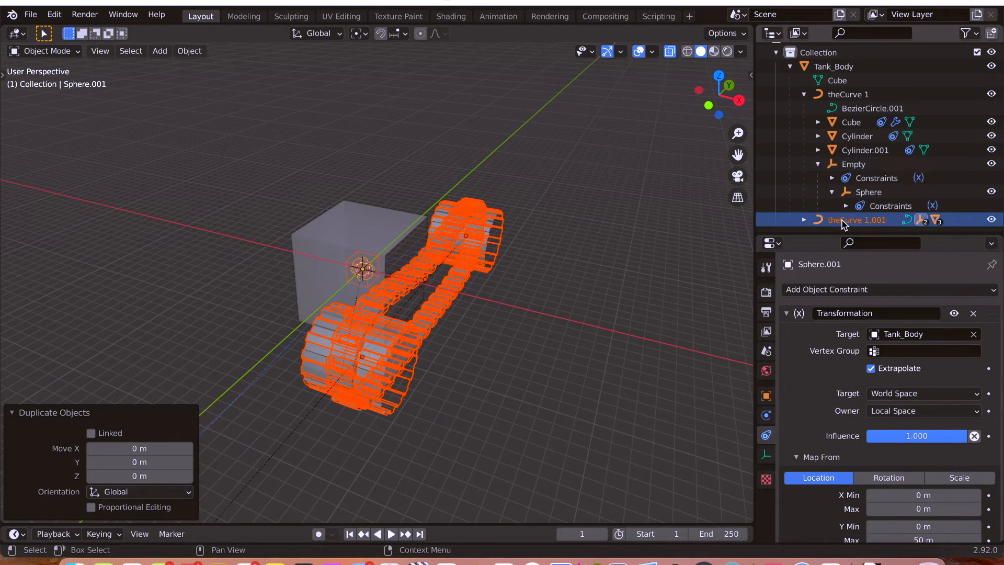
pyautogui.press('g')
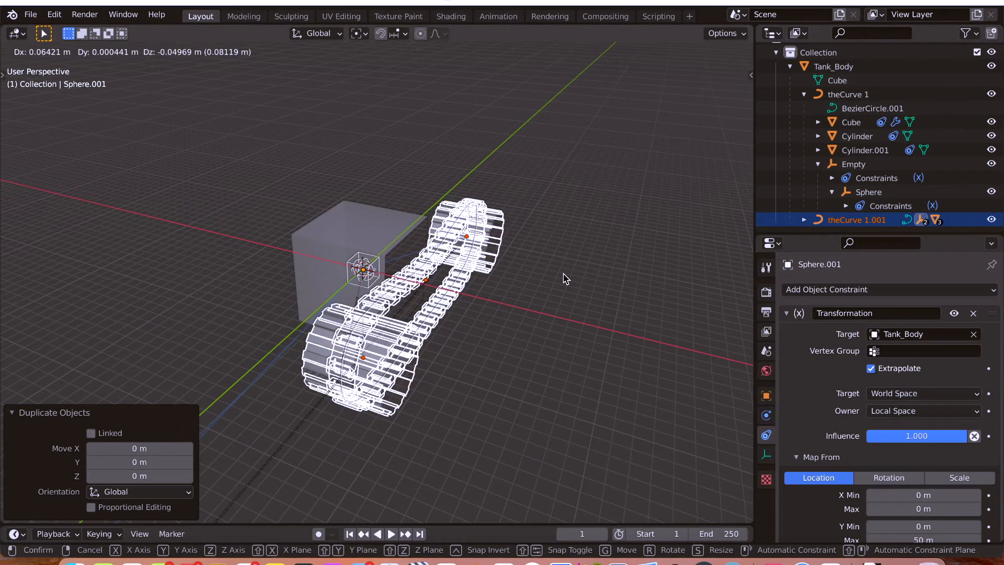
pyautogui.rightClick(574, 265)
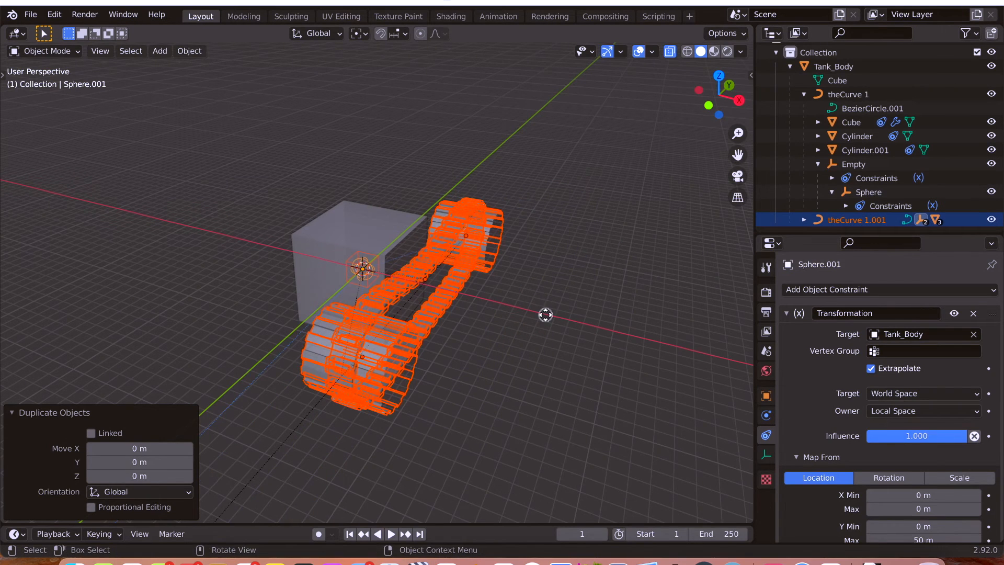
pyautogui.press('r')
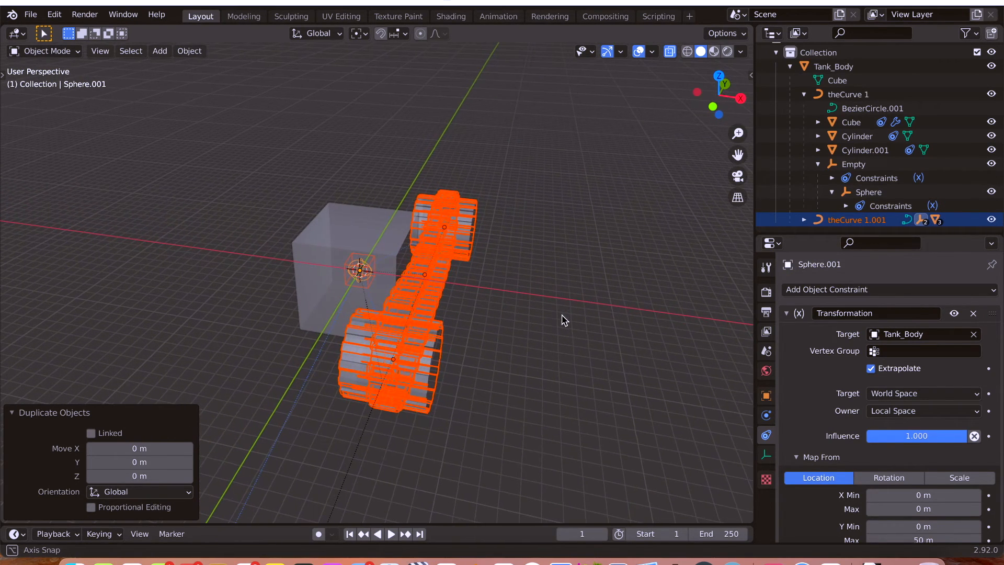
pyautogui.click(504, 317)
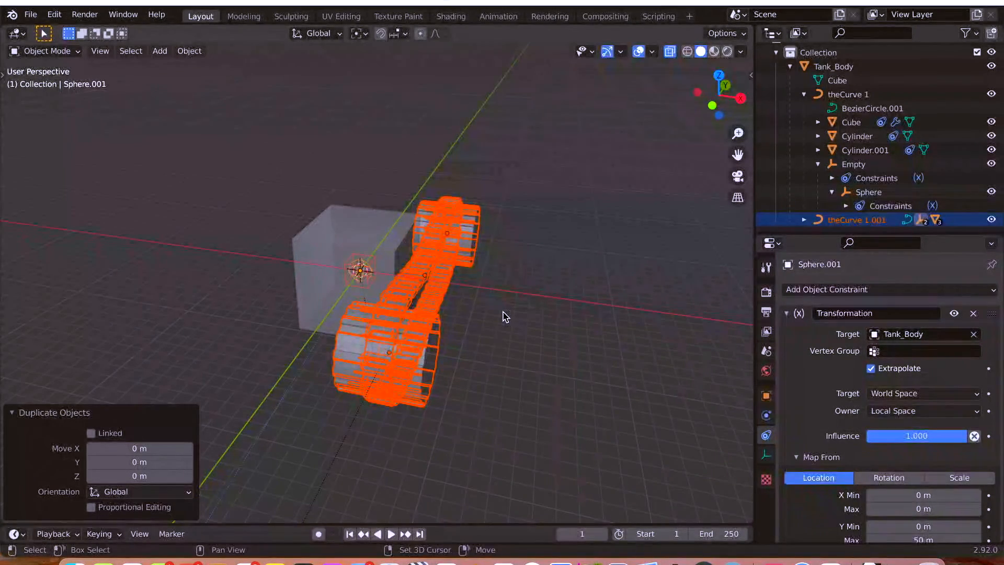
# Snap the 3D cursor to the world origin.
pyautogui.press('shift')
pyautogui.hotkey('shift', 'a')
pyautogui.moveTo(505, 316)
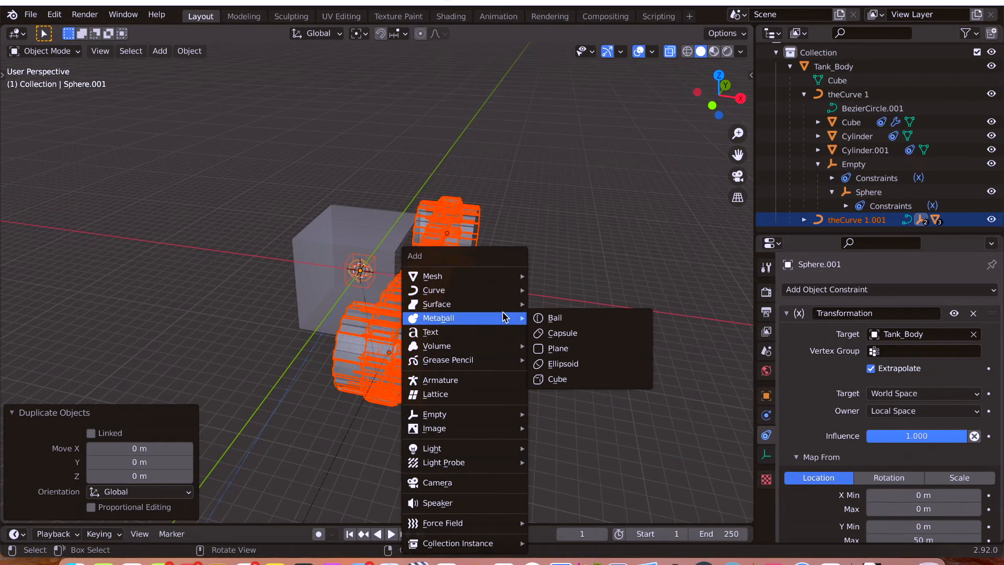
pyautogui.hotkey('shift', 's')
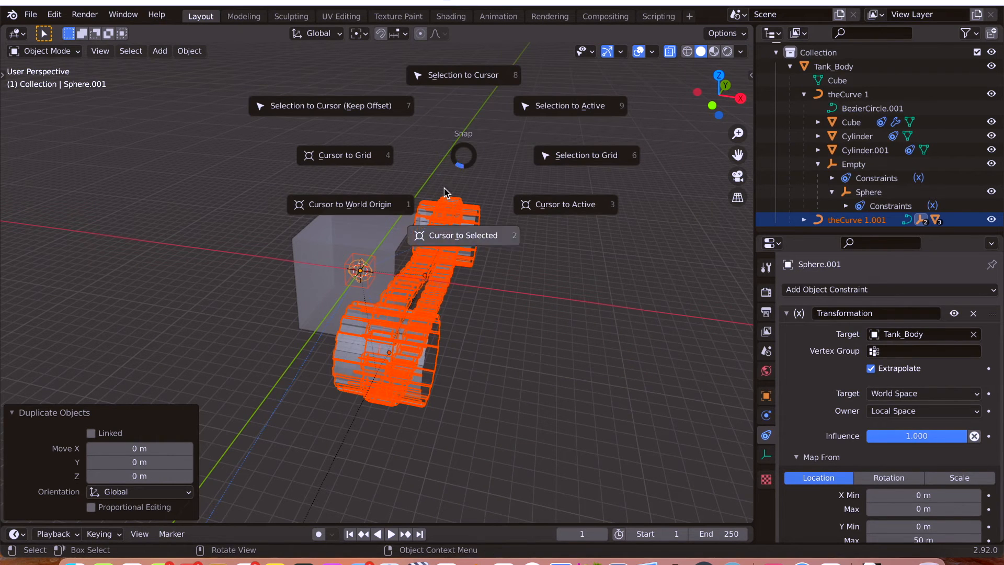
pyautogui.click(366, 204)
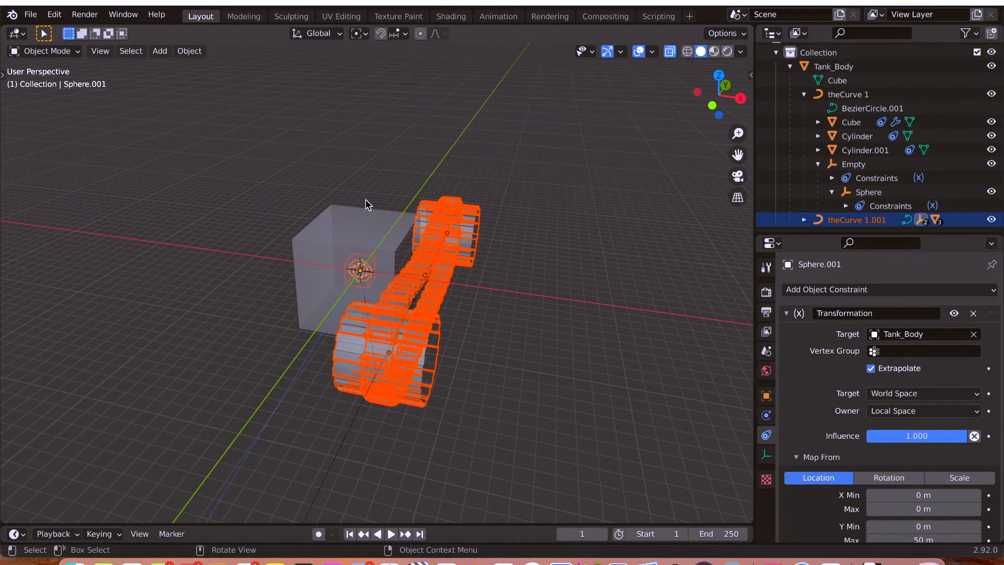
pyautogui.moveTo(475, 291); pyautogui.dragTo(512, 230, button='middle')
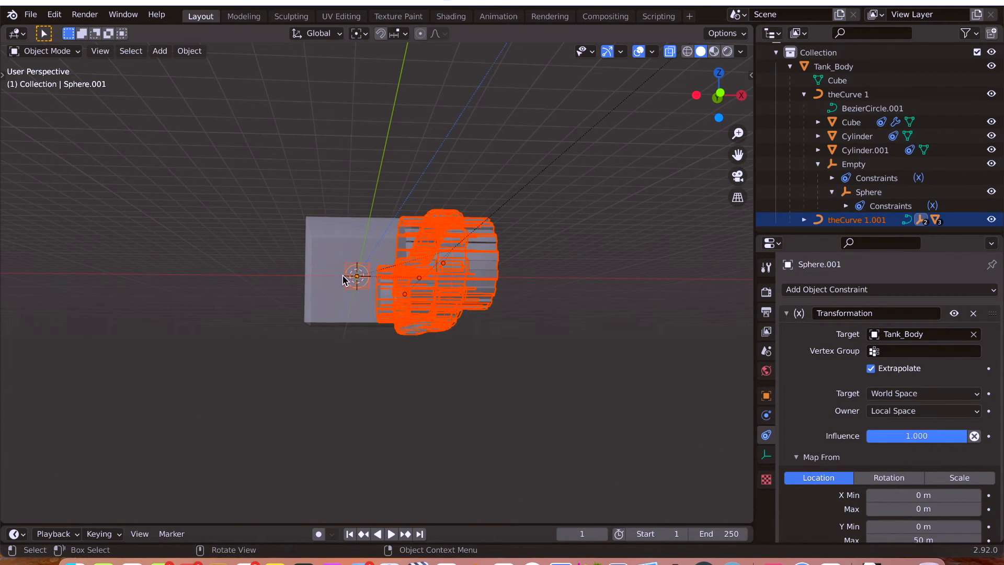
pyautogui.moveTo(487, 280); pyautogui.dragTo(434, 324, button='middle')
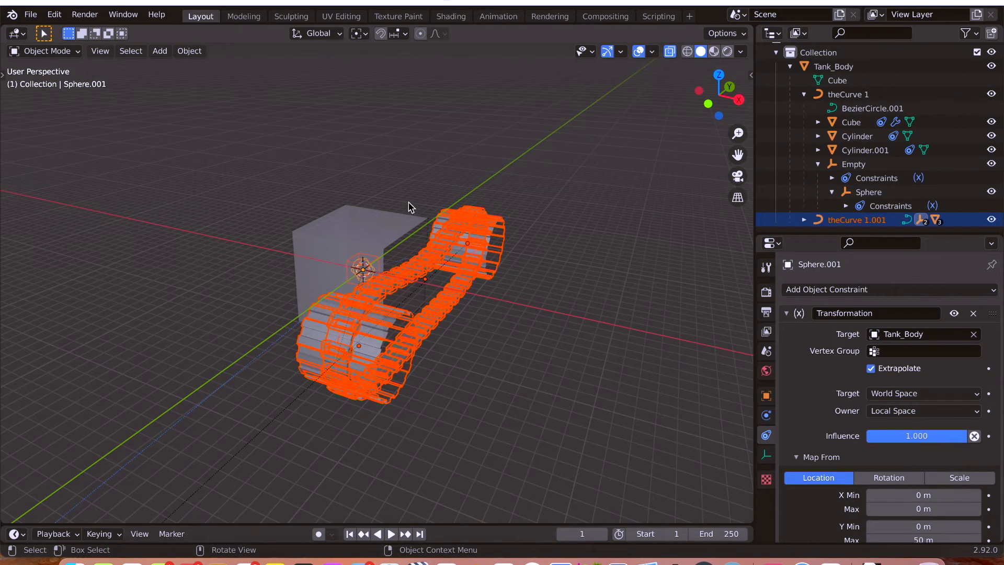
pyautogui.click(191, 51)
pyautogui.click(190, 52)
pyautogui.press('super+m')
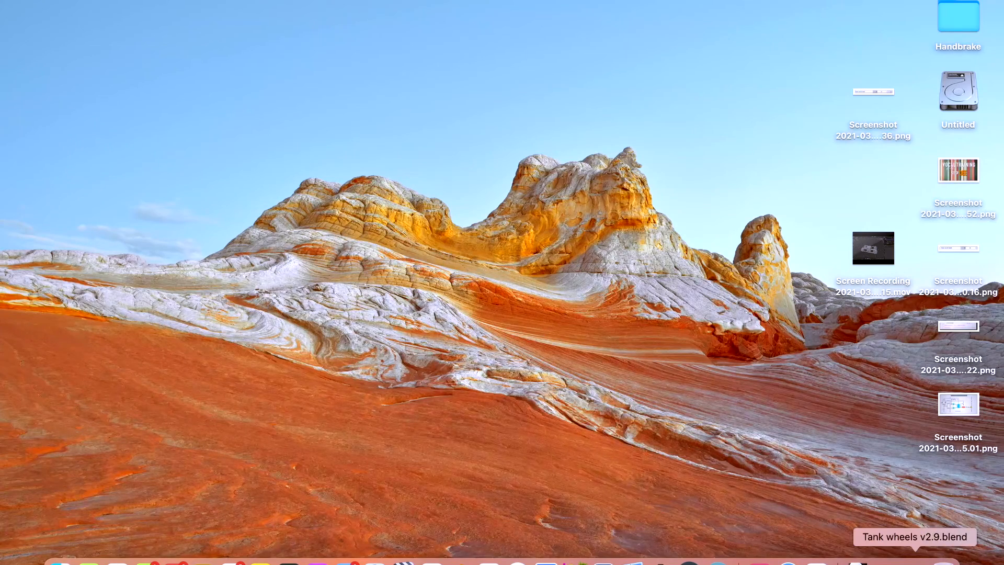
pyautogui.click(915, 559)
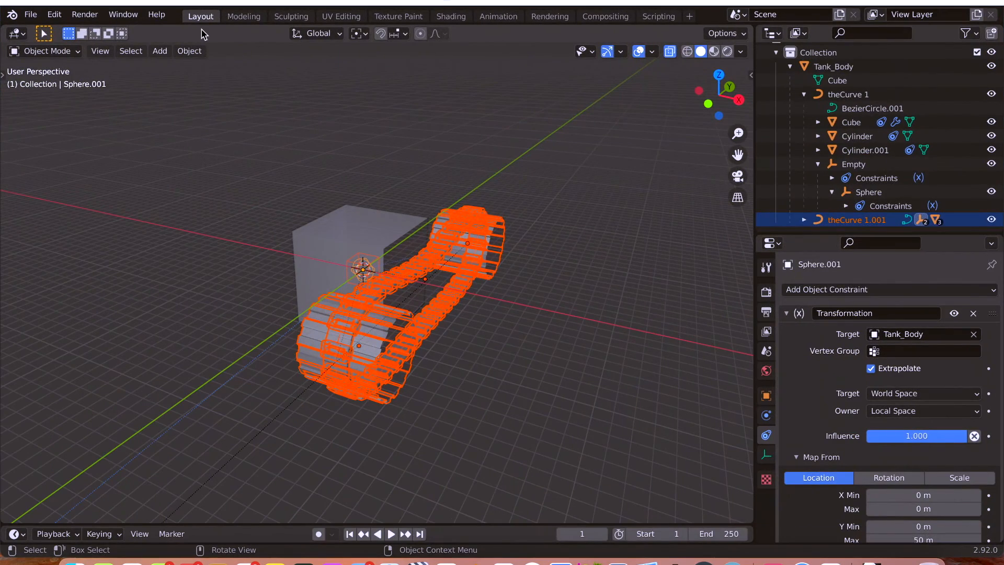
# Try to mirror the duplicated track assembly on the global X axis with the current pivot, and undo the mirror.
pyautogui.click(186, 53)
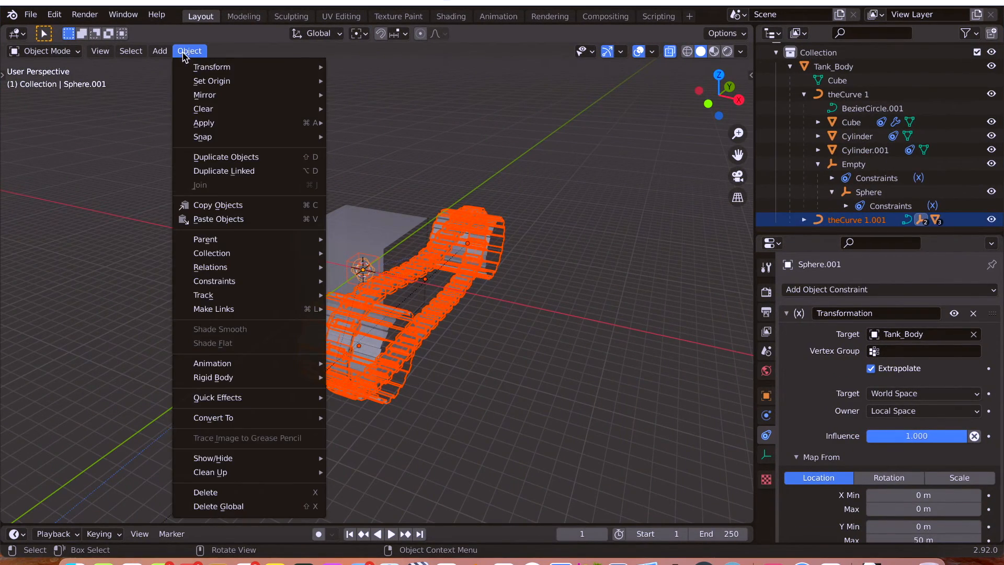
pyautogui.moveTo(230, 97)
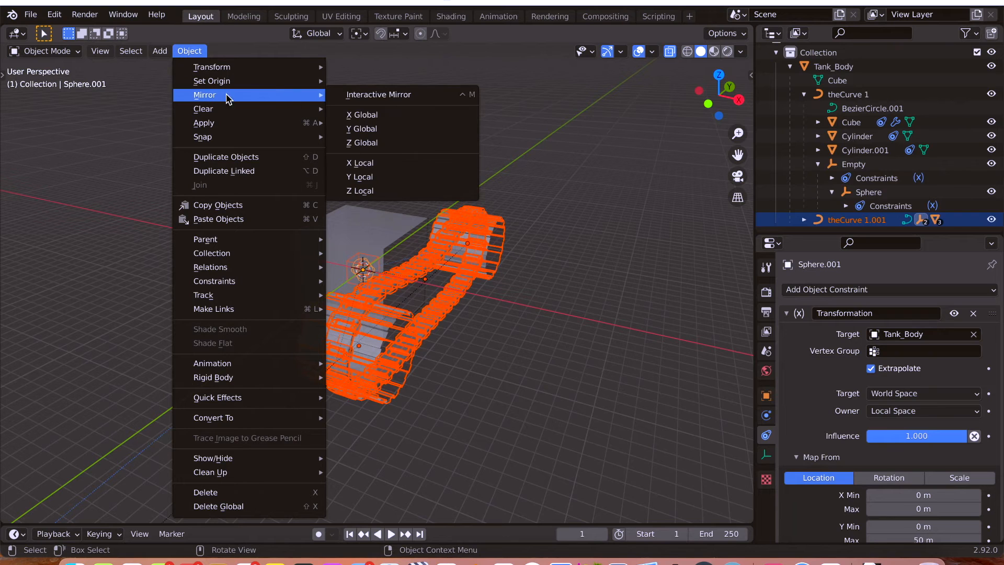
pyautogui.click(365, 116)
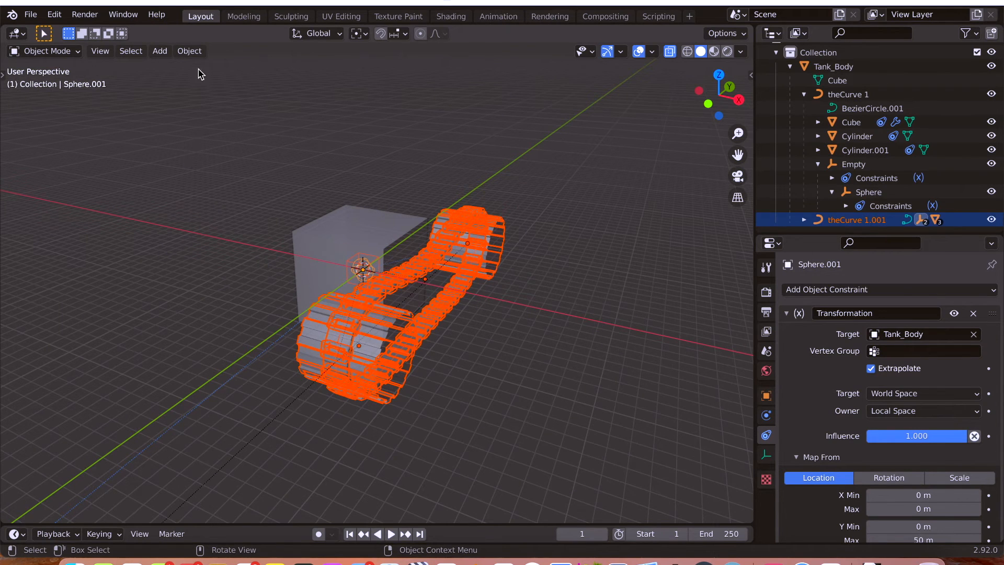
pyautogui.click(189, 51)
pyautogui.moveTo(202, 85)
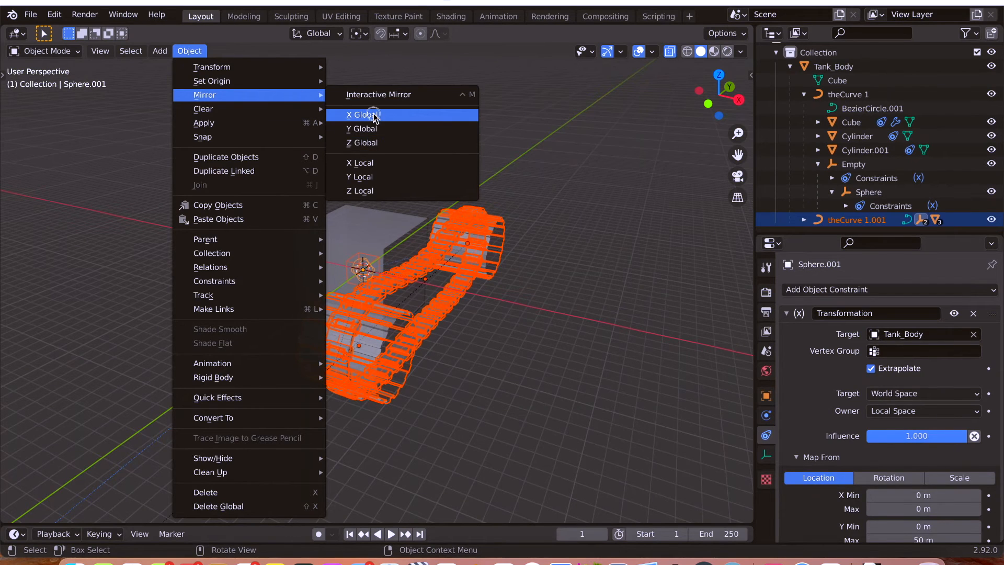
pyautogui.click(373, 115)
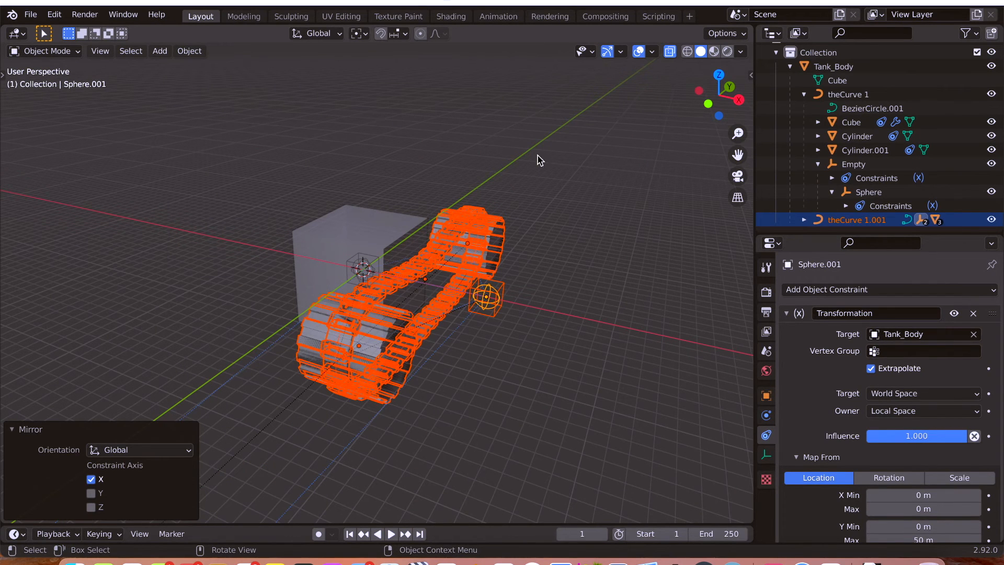
pyautogui.press('z')
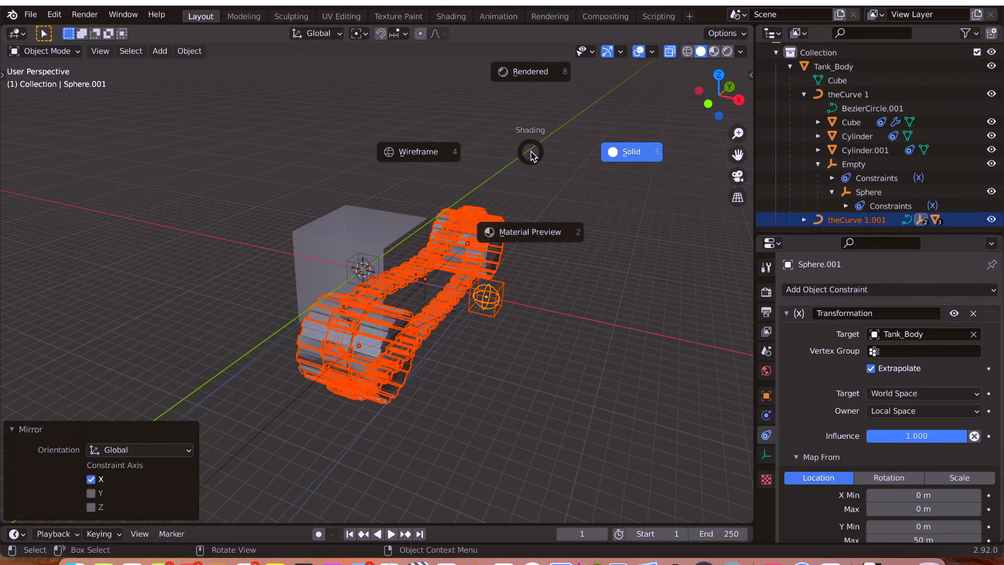
pyautogui.press('Escape')
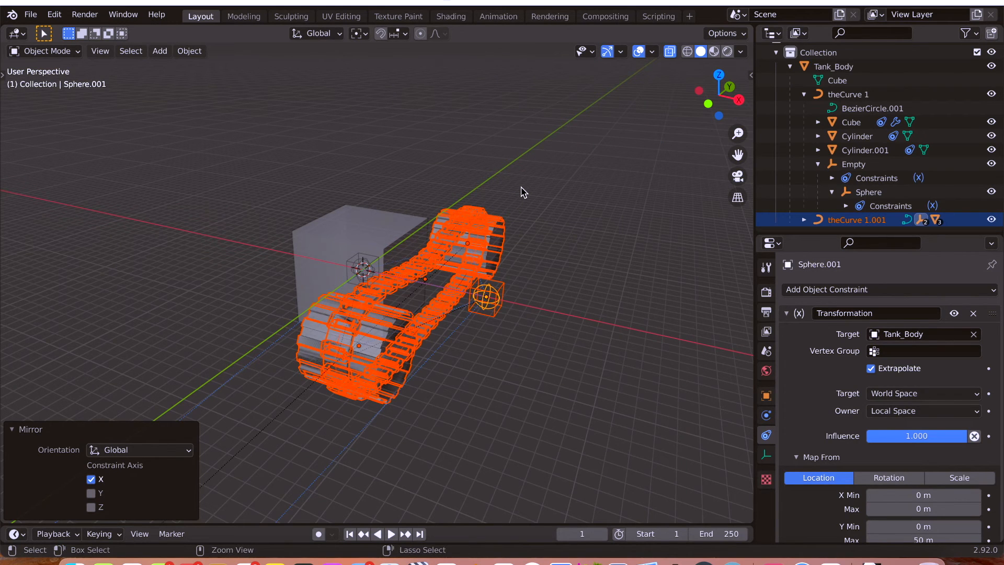
pyautogui.hotkey('ctrl', 'z')
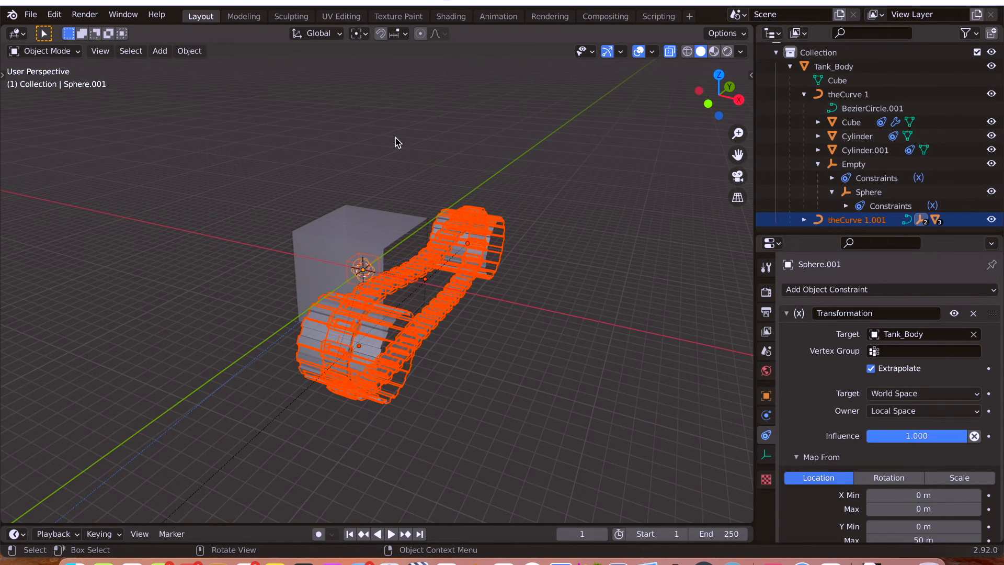
# Set the transform pivot point to the 3D Cursor.
pyautogui.scroll(1, 400, 82)
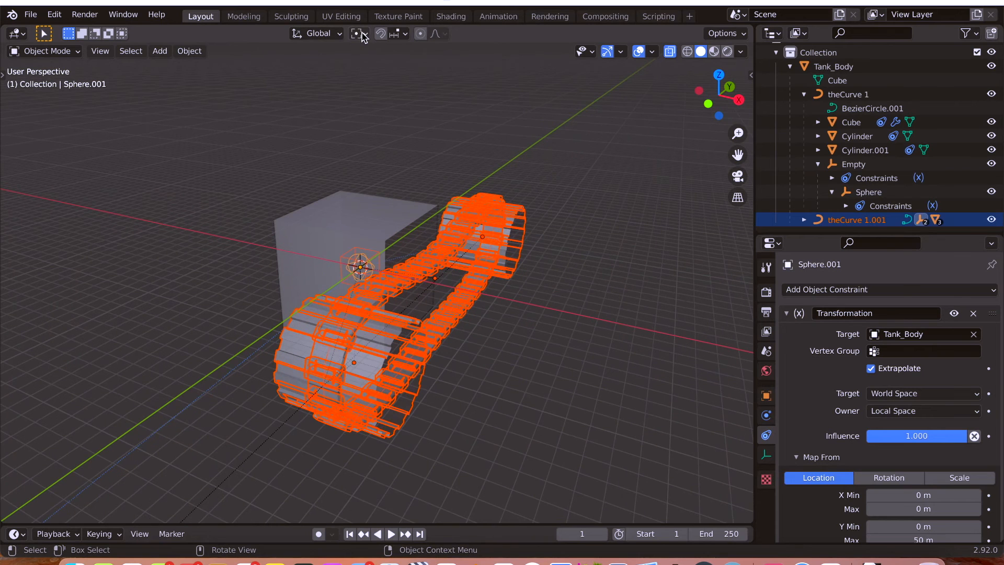
pyautogui.click(361, 35)
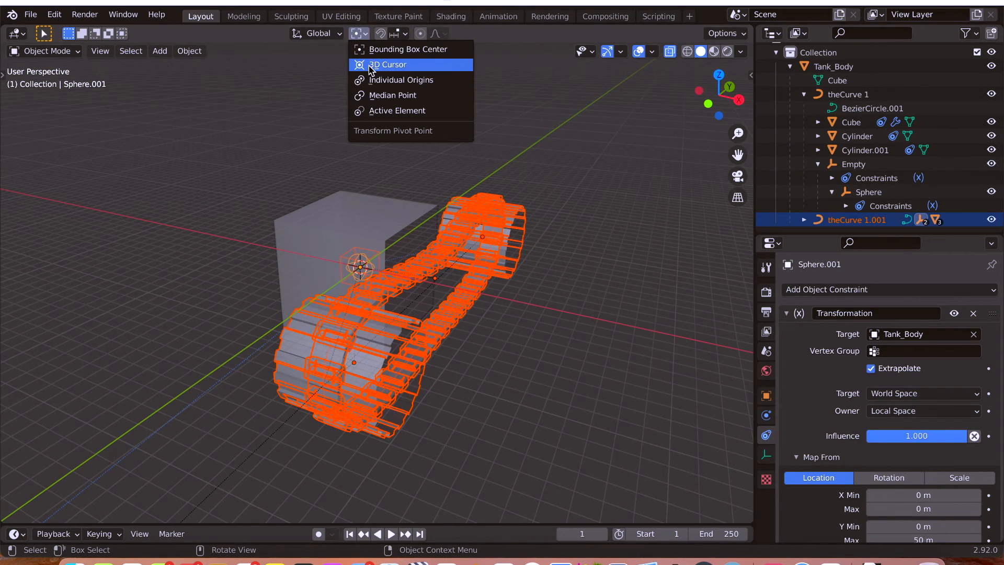
pyautogui.click(369, 65)
pyautogui.moveTo(570, 235)
pyautogui.mouseDown(button='middle')
pyautogui.moveTo(566, 264)
pyautogui.moveTo(560, 251)
pyautogui.mouseUp(button='middle')
# Mirror the duplicated track assembly on the global X axis and turn off X-ray.
pyautogui.click(189, 51)
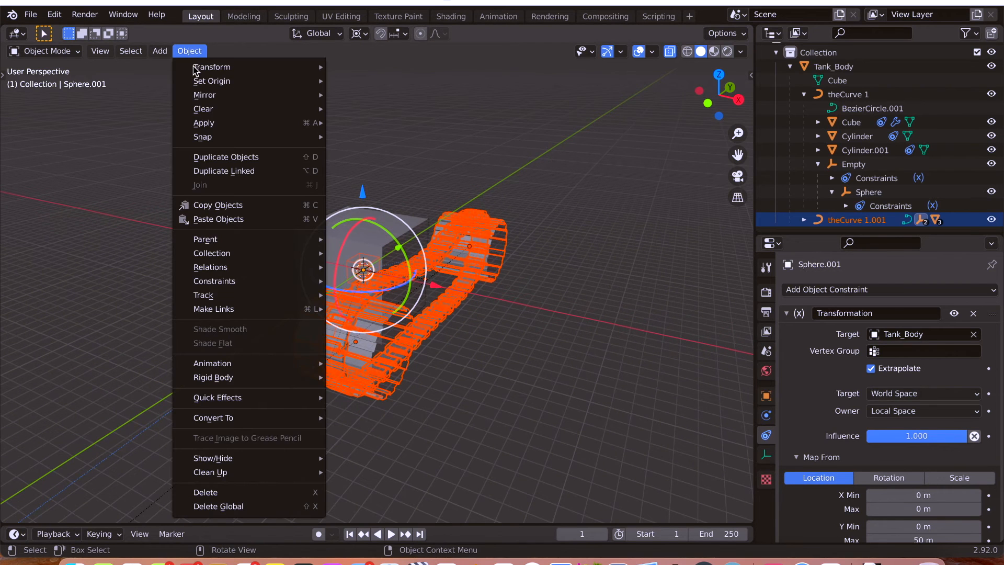
pyautogui.moveTo(203, 95)
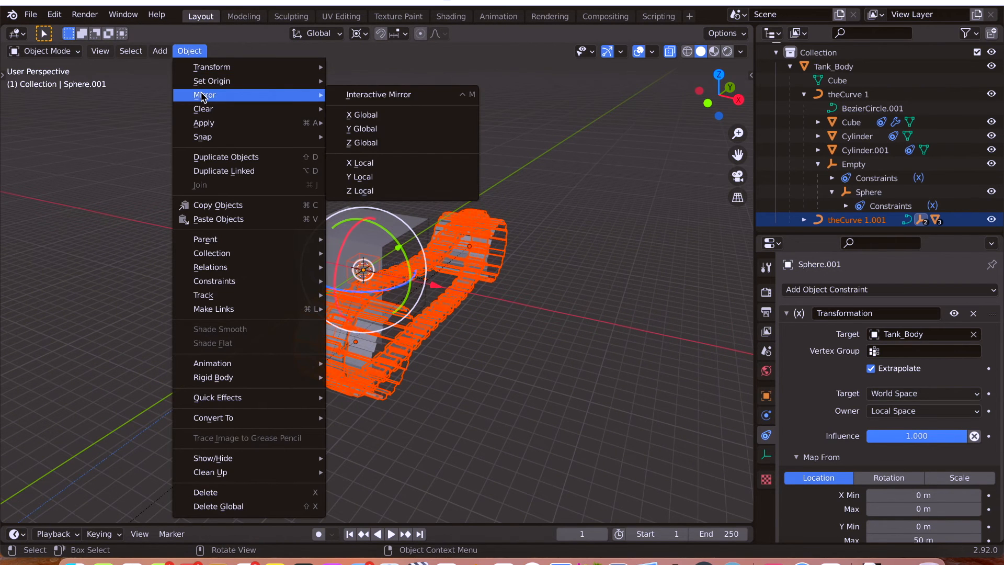
pyautogui.click(366, 115)
pyautogui.moveTo(481, 157); pyautogui.dragTo(628, 185, button='middle')
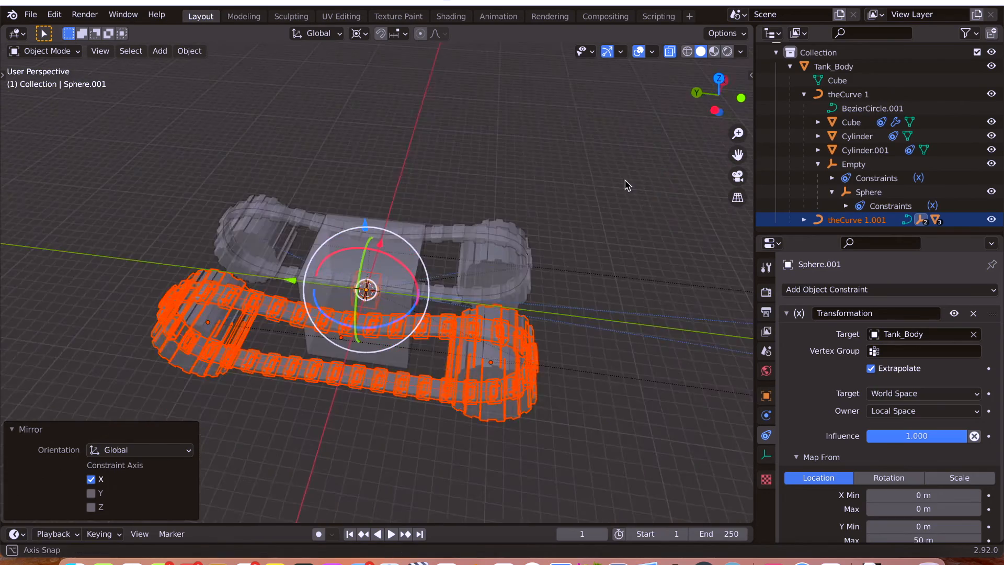
pyautogui.moveTo(466, 168); pyautogui.dragTo(524, 166, button='middle')
pyautogui.hotkey('alt', 'z')
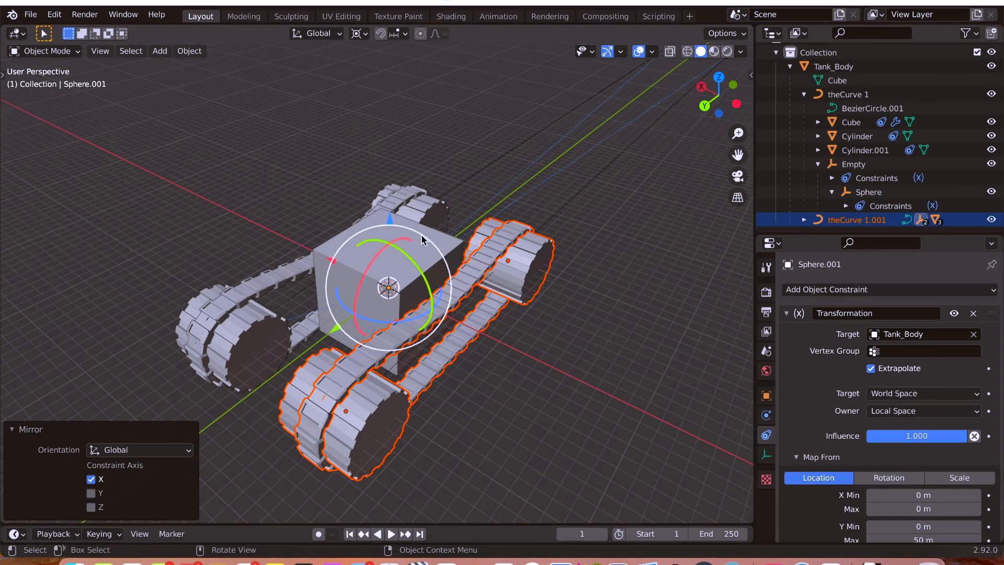
# Select Tank_Body and check both tracks by trial-moving it along Y and rotating it about global Z, discarding both changes.
pyautogui.click(439, 246)
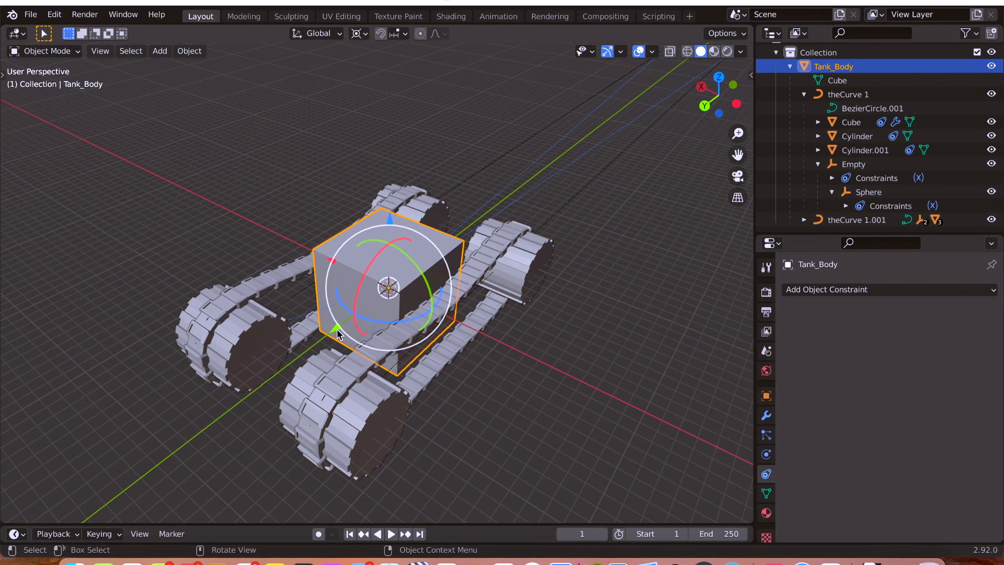
pyautogui.moveTo(336, 328)
pyautogui.mouseDown()
pyautogui.moveTo(319, 350)
pyautogui.moveTo(336, 333)
pyautogui.mouseUp()
pyautogui.hotkey('ctrl', 'z')
pyautogui.press('r')
pyautogui.press('z')
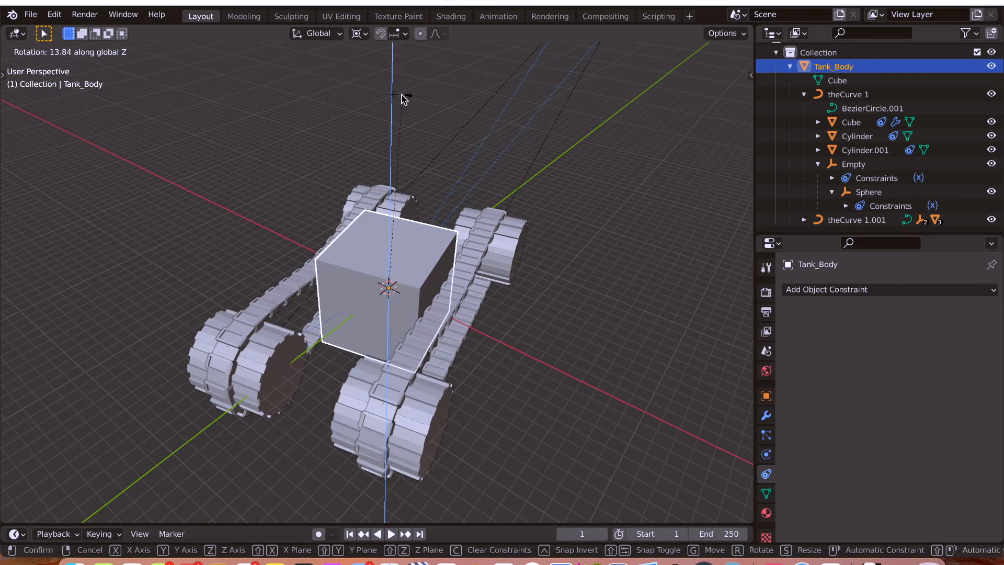
pyautogui.rightClick(396, 102)
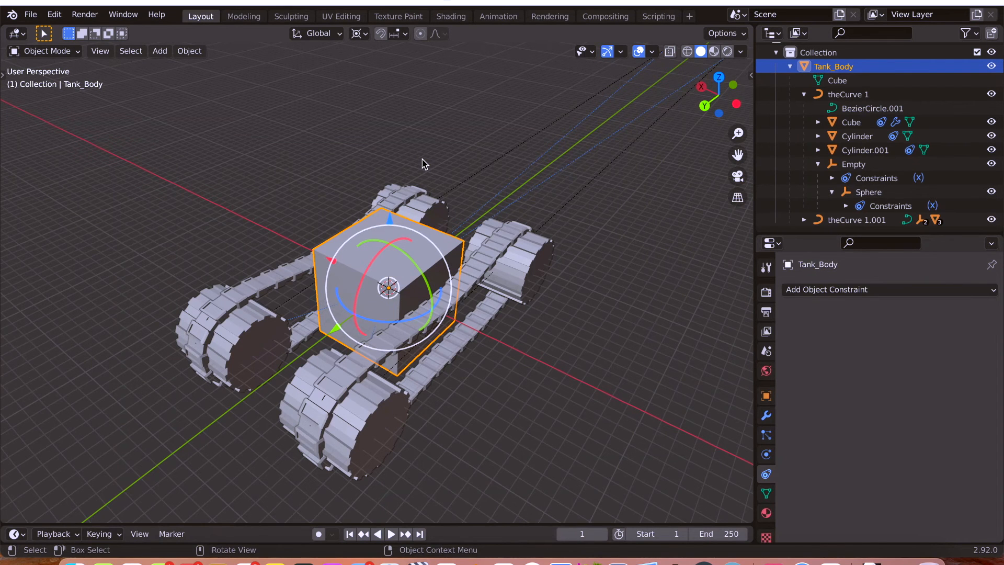
# Check both tracks by trial-rotating Tank_Body about global Z twice, discarding each rotation.
pyautogui.press('r')
pyautogui.press('z')
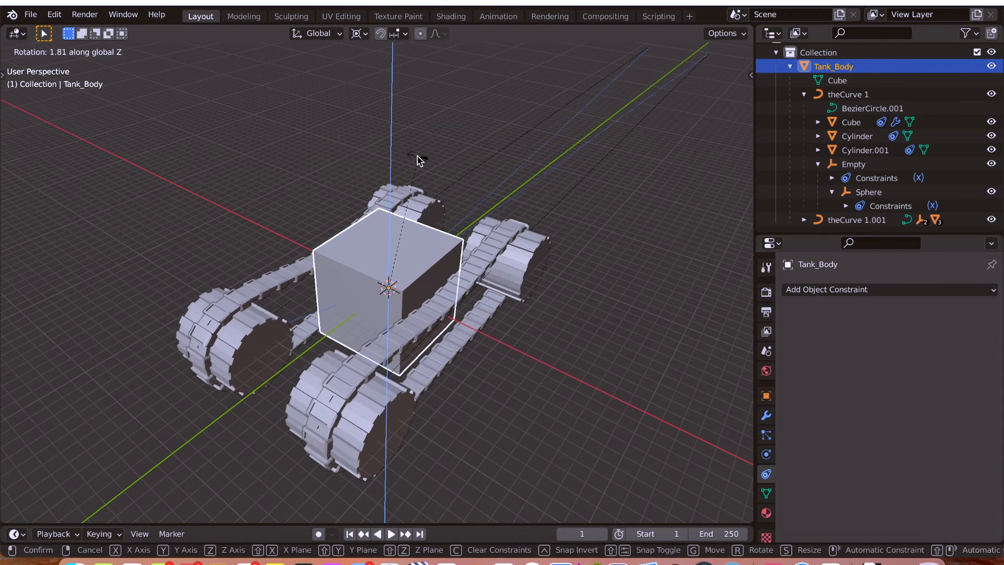
pyautogui.rightClick(384, 257)
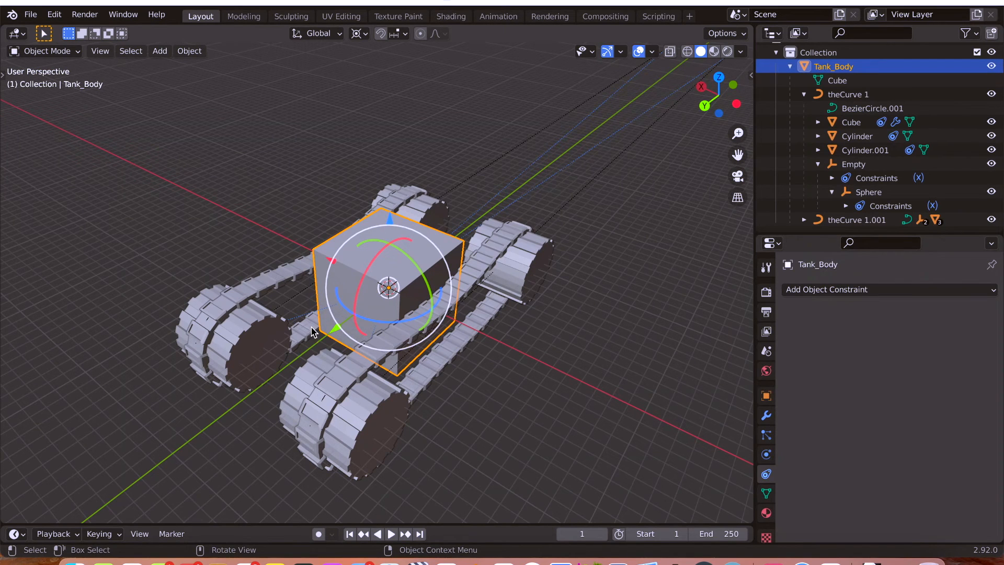
pyautogui.press('r')
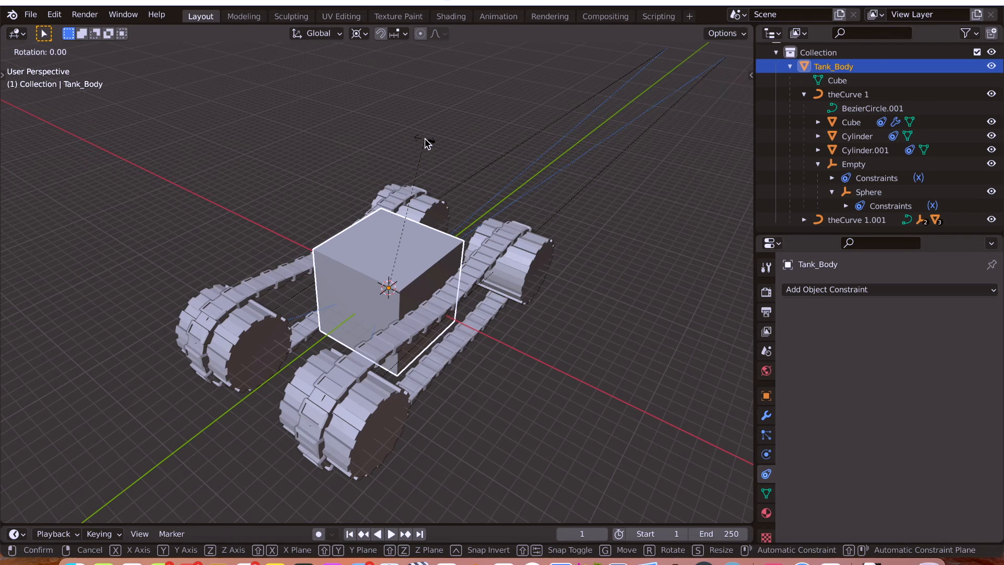
pyautogui.press('z')
pyautogui.click(418, 142)
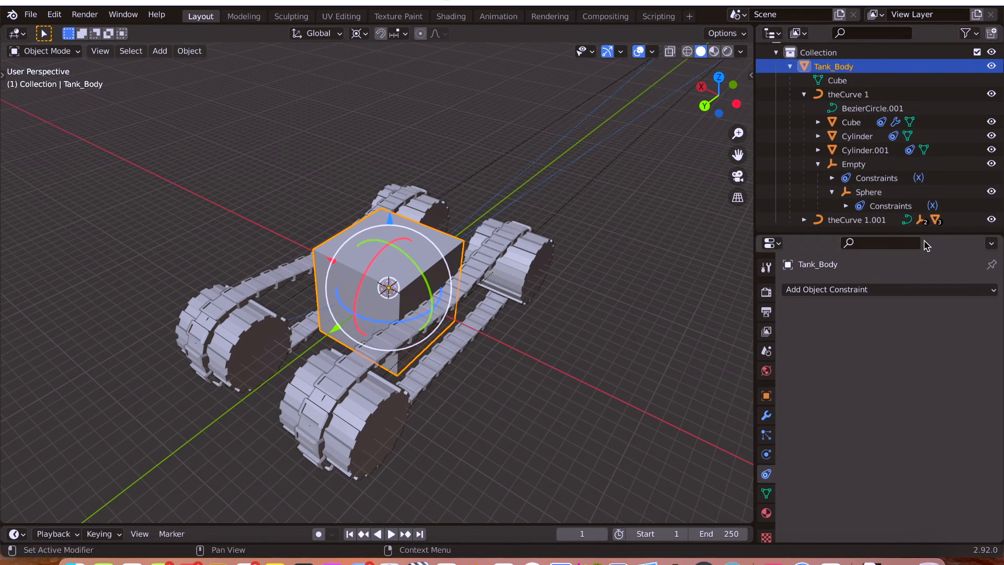
# Enlarge the Outliner, collapse theCurve 1, and select theCurve 1 and theCurve 1.001 in X-ray to identify each track's curve.
pyautogui.moveTo(845, 233); pyautogui.dragTo(832, 260)
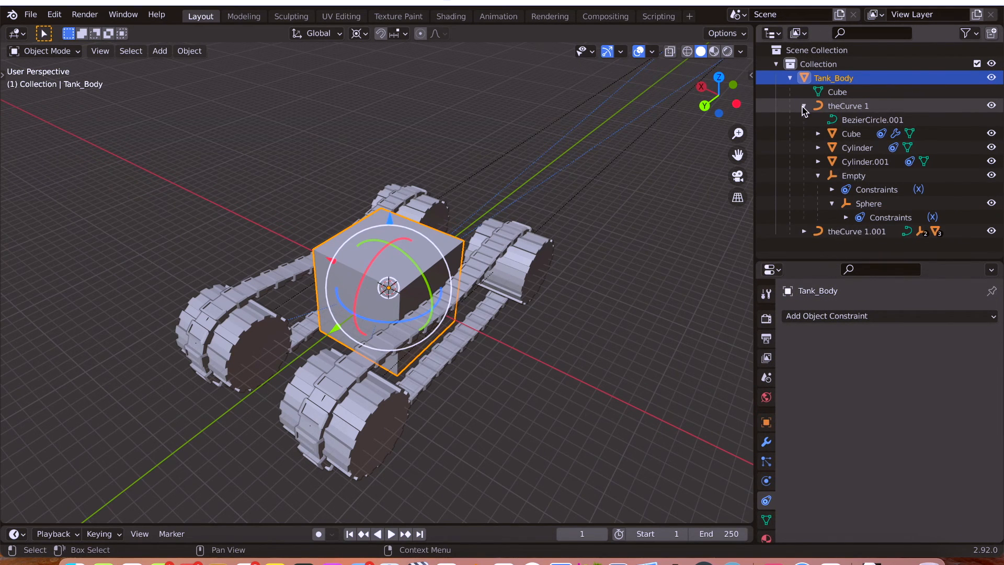
pyautogui.click(804, 107)
pyautogui.click(845, 120)
pyautogui.click(842, 107)
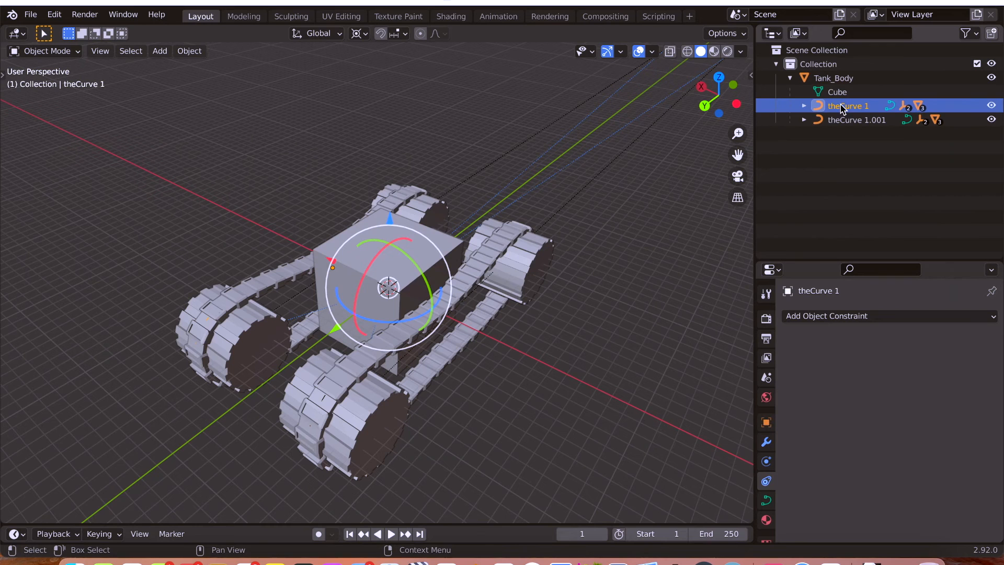
pyautogui.click(847, 121)
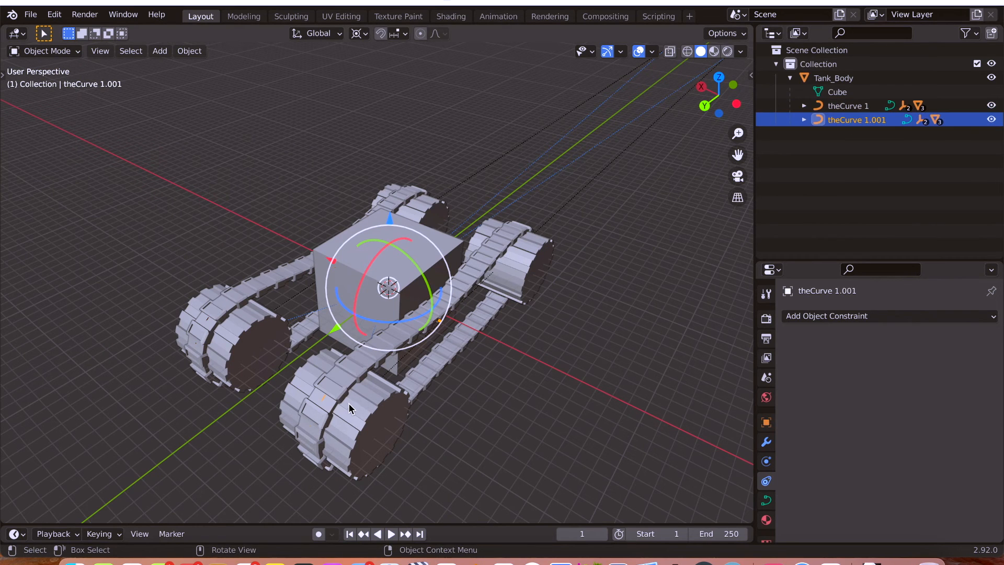
pyautogui.hotkey('alt', 'z')
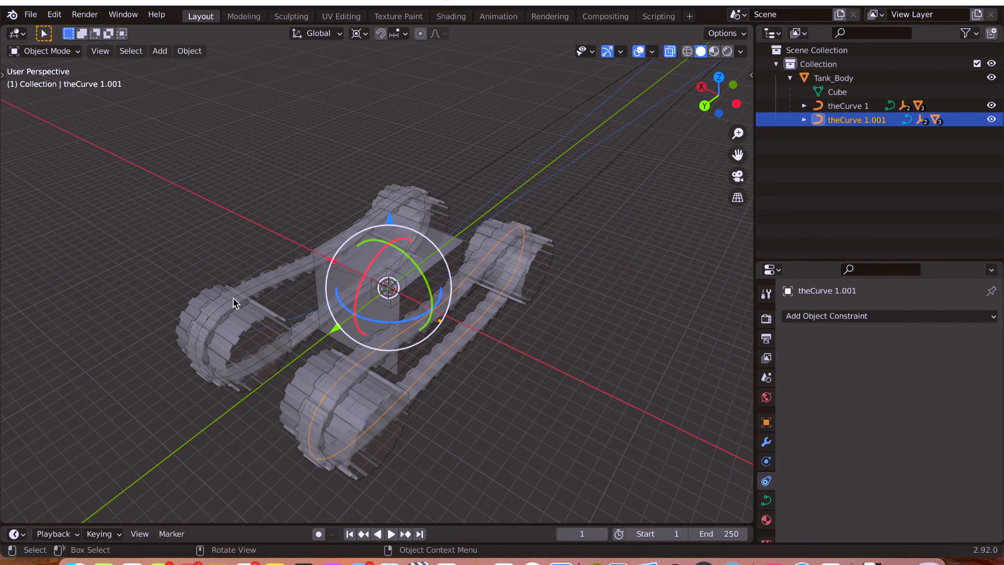
pyautogui.click(863, 105)
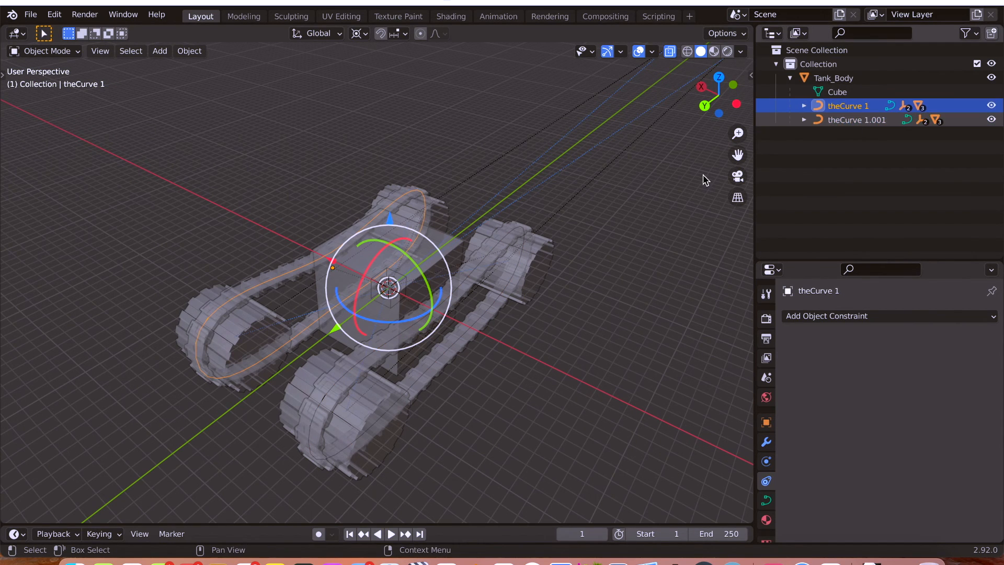
pyautogui.click(860, 121)
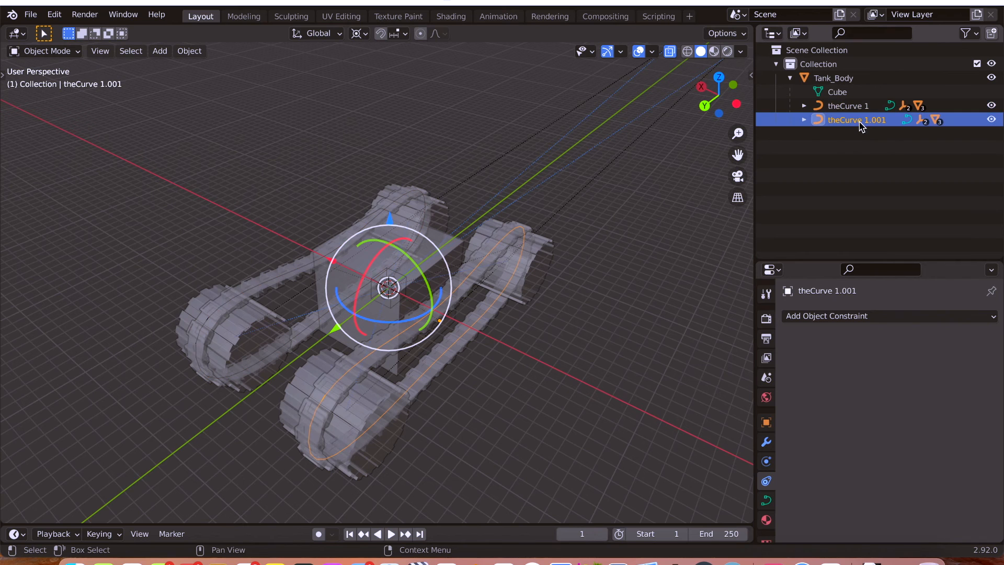
# Set the Map From rotation Z Min of Empty.001's Transformation constraint, under theCurve 1.001, to 56°.
pyautogui.click(804, 120)
pyautogui.click(853, 190)
pyautogui.scroll(-3, 811, 418)
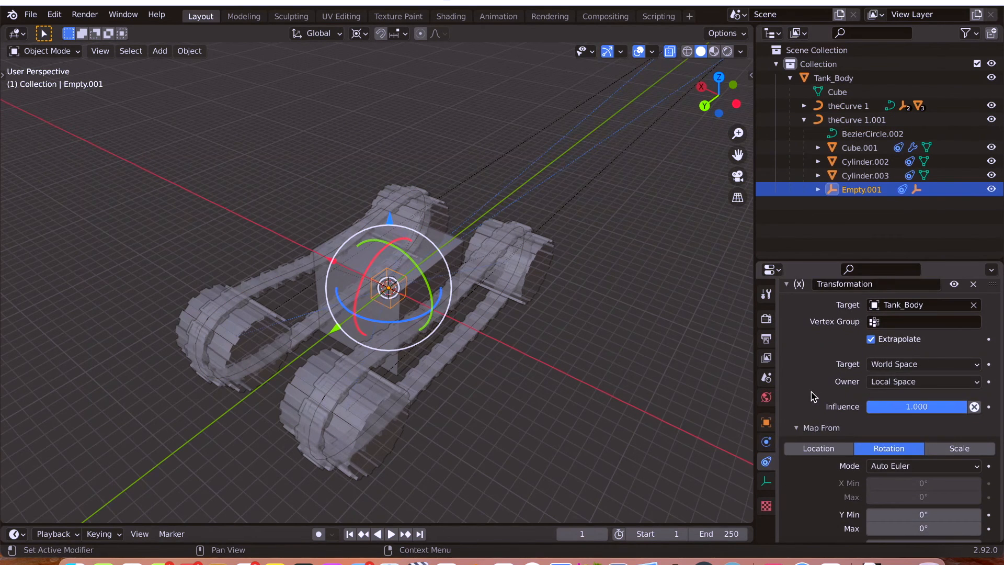
pyautogui.scroll(-6, 836, 413)
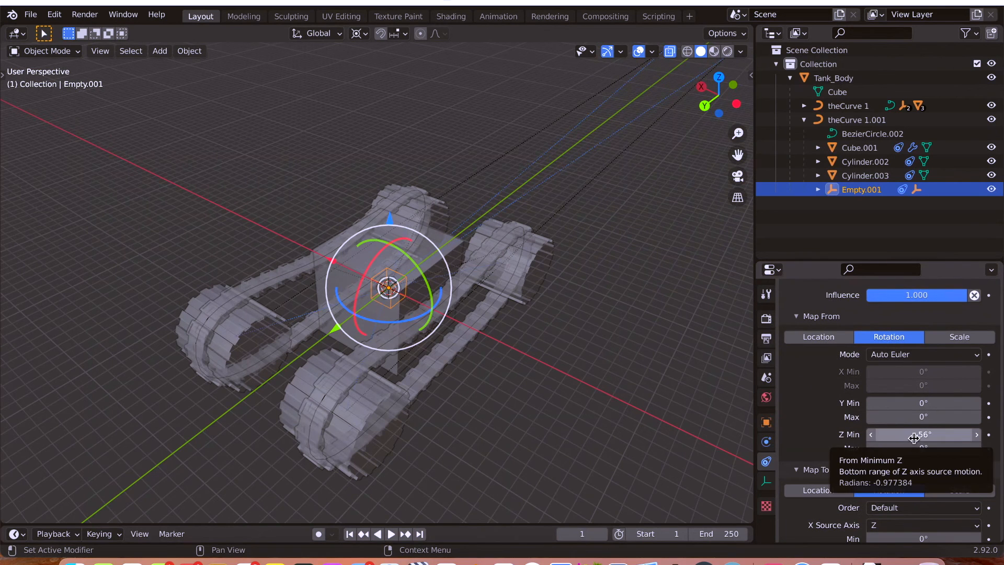
pyautogui.click(914, 438)
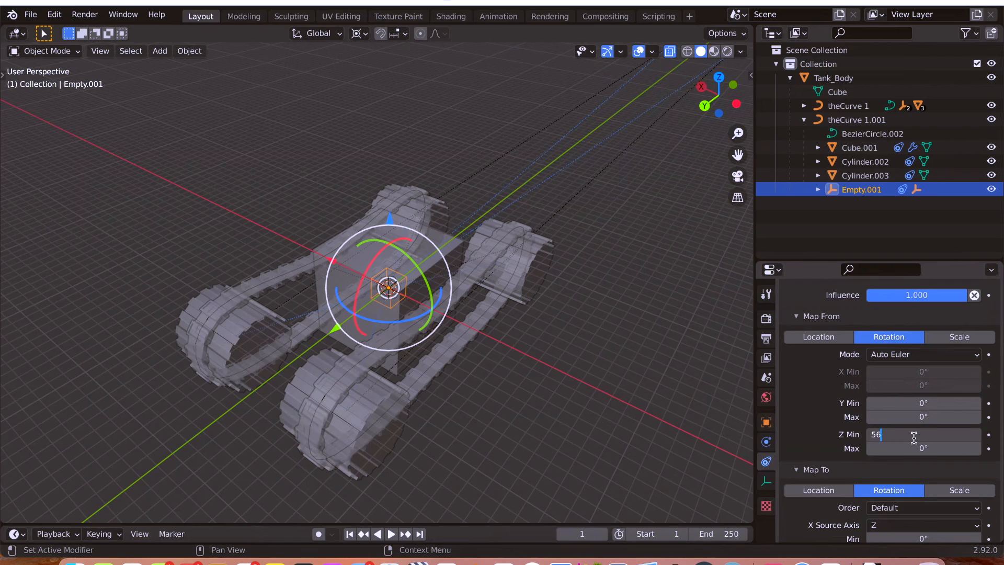
pyautogui.write('56')
pyautogui.press('Return')
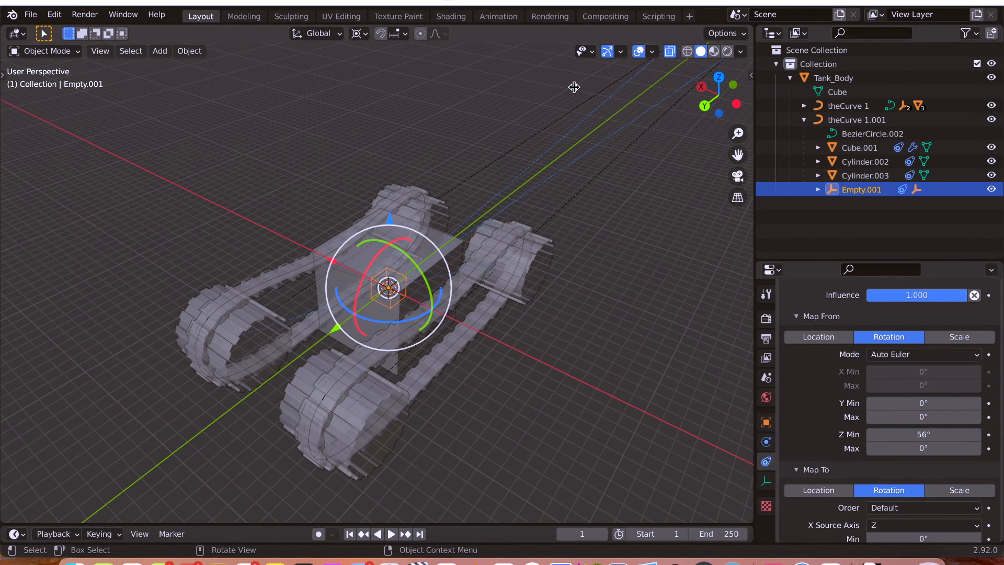
# Select Tank_Body, turn off X-ray, and trial-rotate the body about global Z to check the tracks, discarding the rotation.
pyautogui.click(324, 272)
pyautogui.hotkey('alt', 'z')
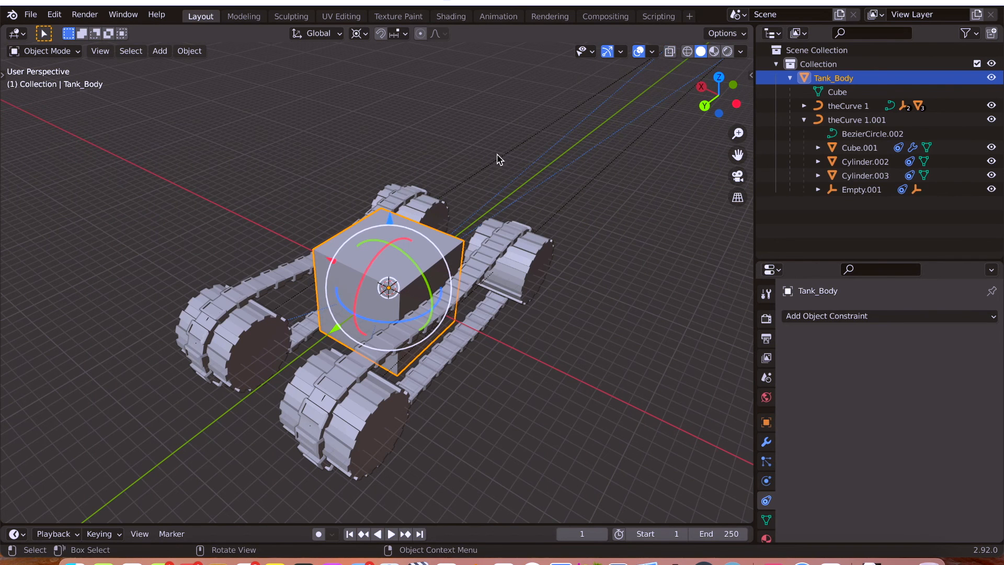
pyautogui.press('r')
pyautogui.press('z')
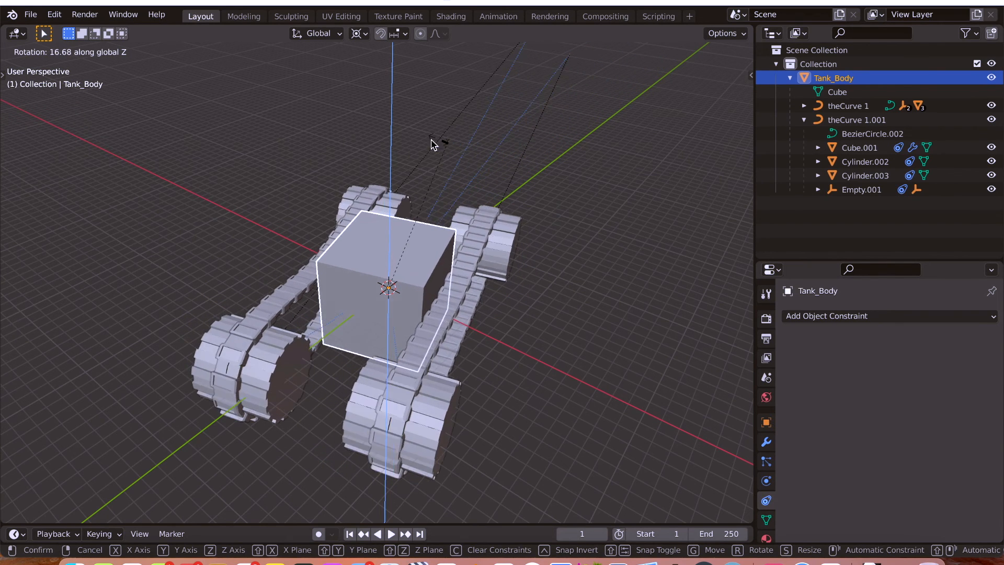
pyautogui.click(365, 112)
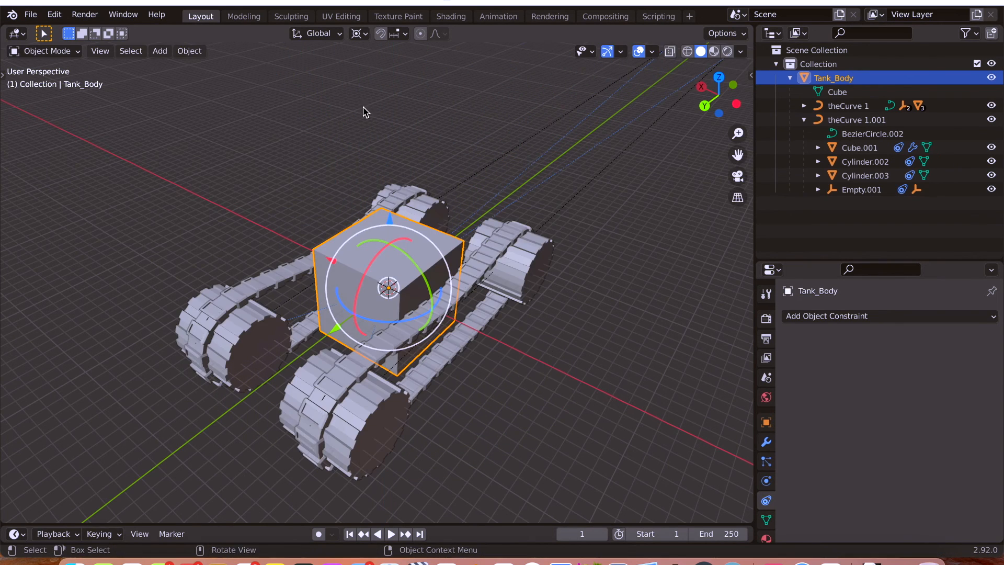
# Set the transform pivot point to Bounding Box Center and trial-rotate Tank_Body about global Z, discarding the rotation.
pyautogui.click(365, 37)
pyautogui.click(372, 49)
pyautogui.press('r')
pyautogui.press('z')
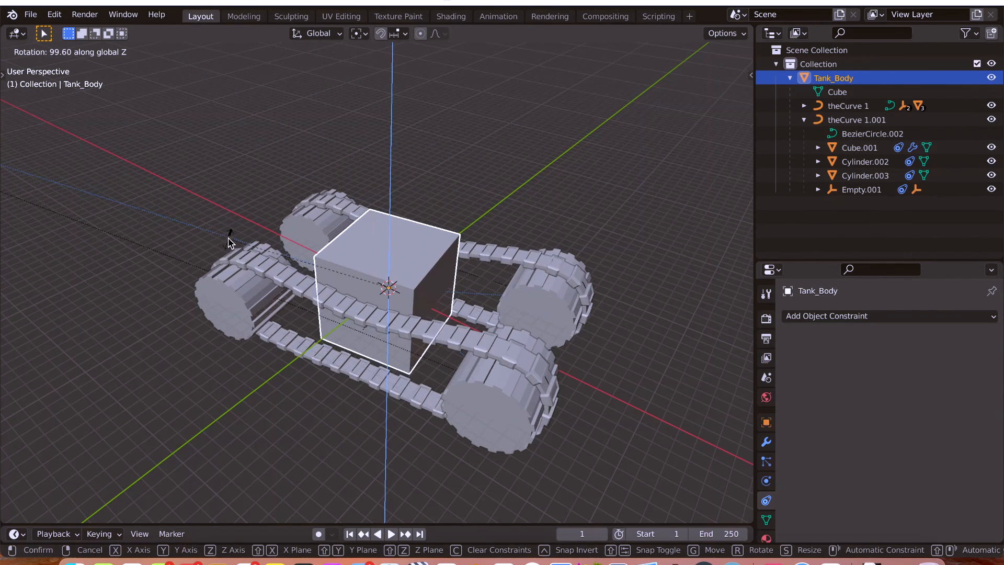
pyautogui.click(393, 242)
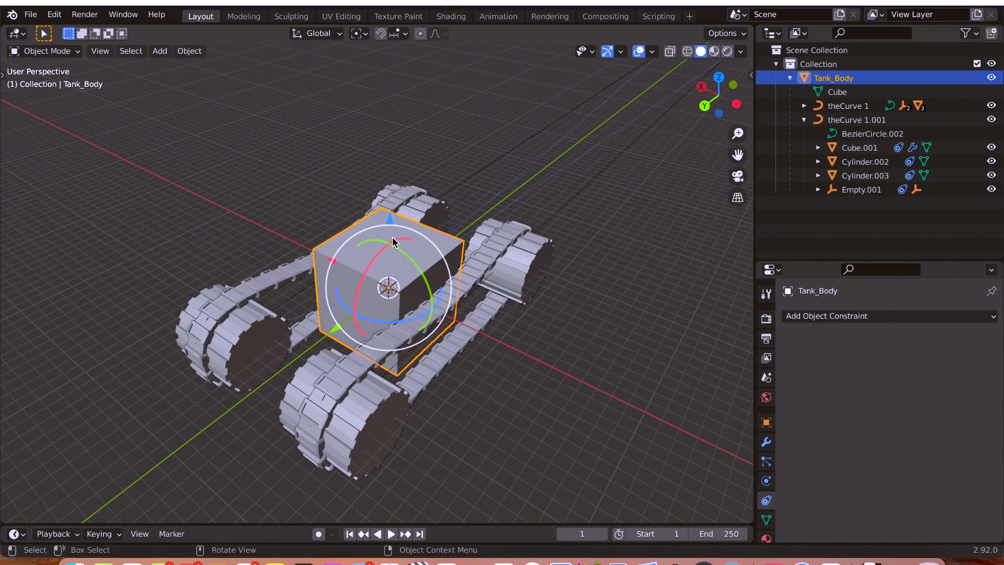
# Move Tank_Body about -5.66 m along global Y and trial-rotate it about local Z, discarding only the rotation.
pyautogui.press('g')
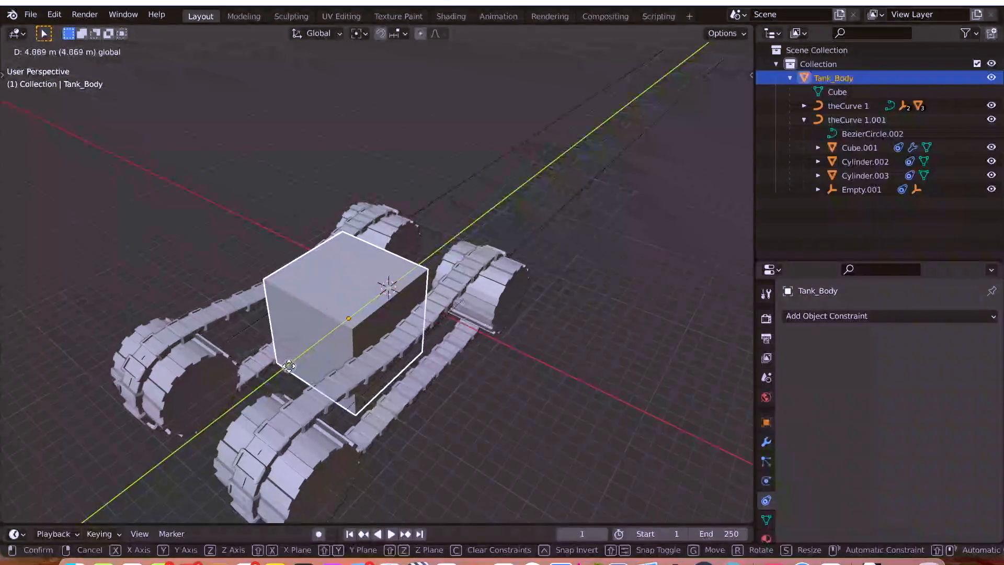
pyautogui.click(393, 285)
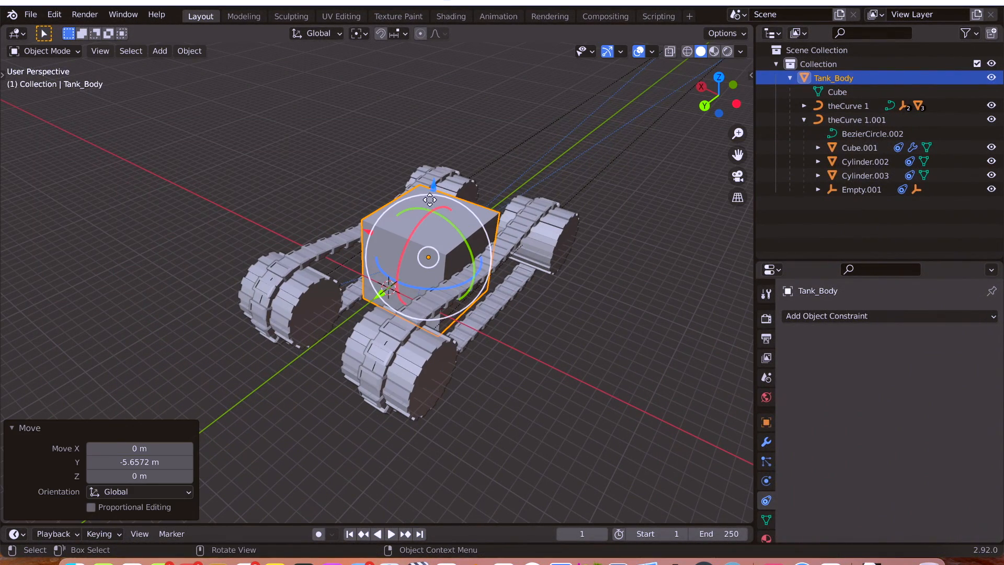
pyautogui.press('r')
pyautogui.press('z')
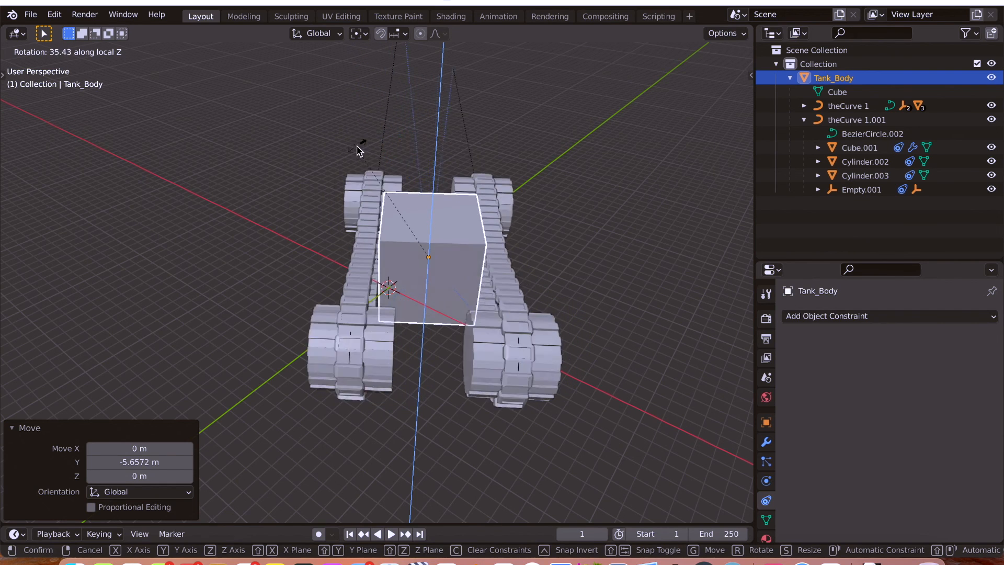
pyautogui.press('Escape')
# Deselect Tank_Body and save the file Tank wheels v2.9.blend.
pyautogui.moveTo(545, 308); pyautogui.dragTo(522, 291, button='middle')
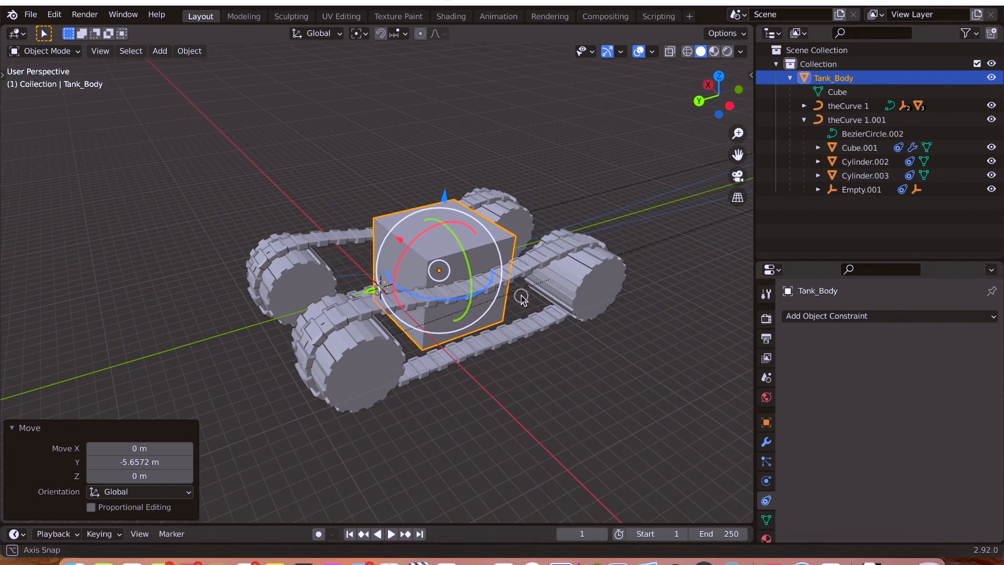
pyautogui.keyDown('shift'); pyautogui.moveTo(544, 379); pyautogui.dragTo(494, 371, button='middle'); pyautogui.keyUp('shift')
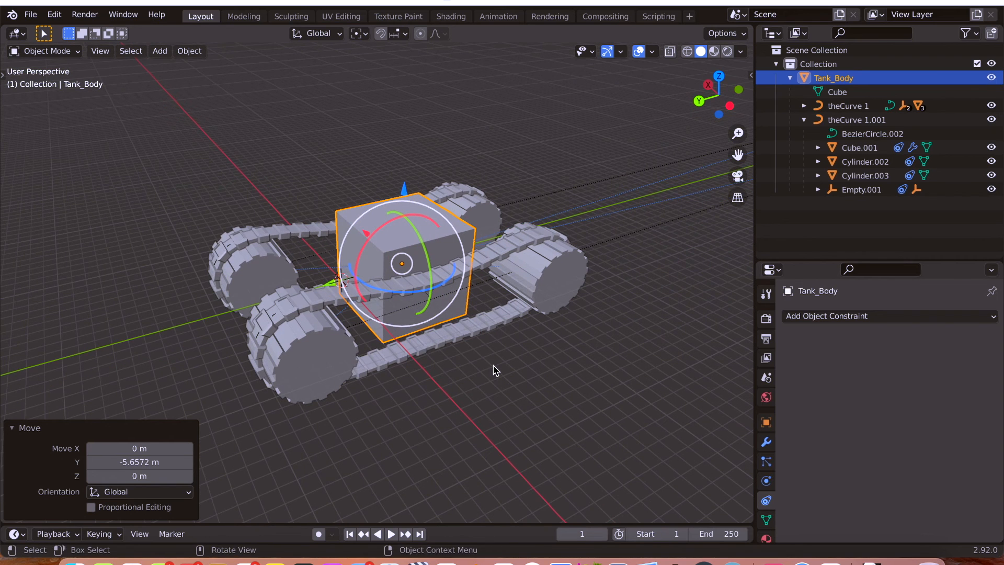
pyautogui.click(496, 375)
pyautogui.hotkey('ctrl', 's')
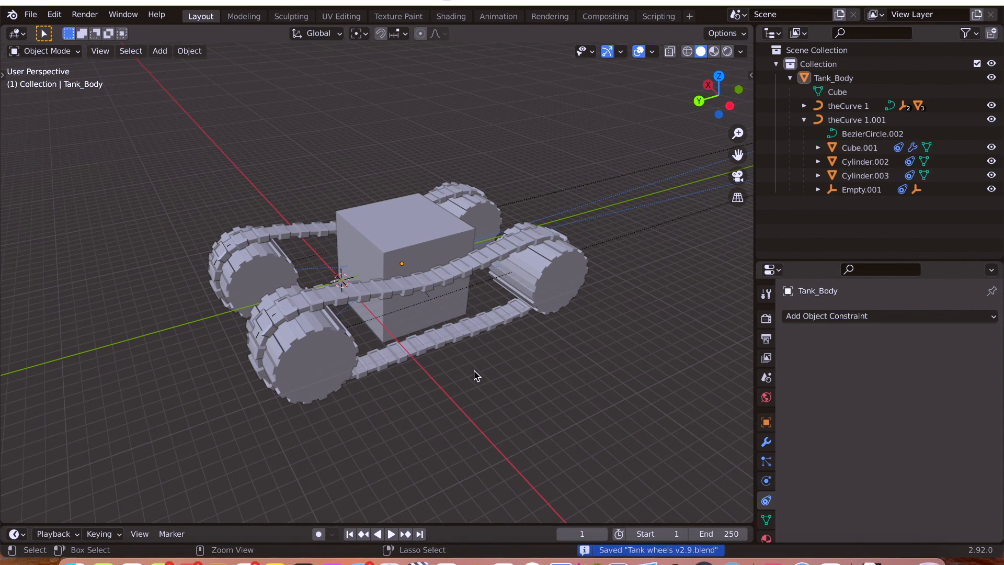
# Select Tank_Body and check the tracks from above with a trial rotation about Z, discarding it.
pyautogui.moveTo(475, 375); pyautogui.dragTo(504, 391, button='middle')
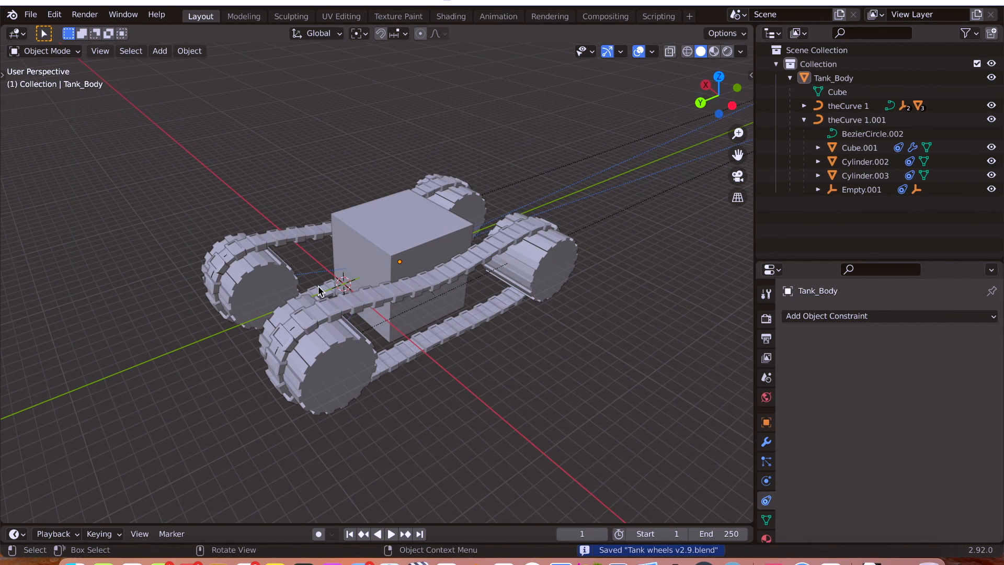
pyautogui.moveTo(512, 351); pyautogui.dragTo(489, 377, button='middle')
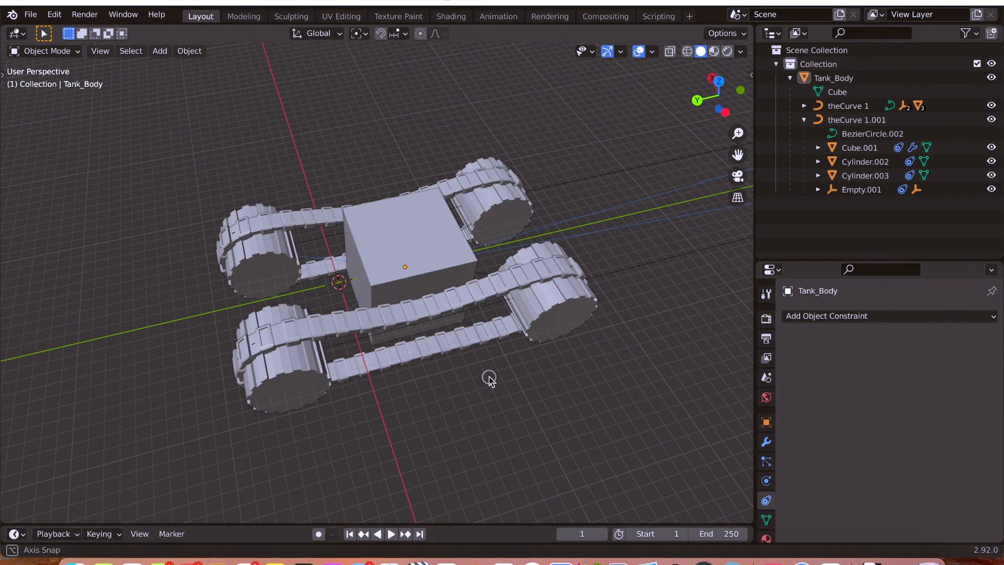
pyautogui.click(403, 242)
pyautogui.press('r')
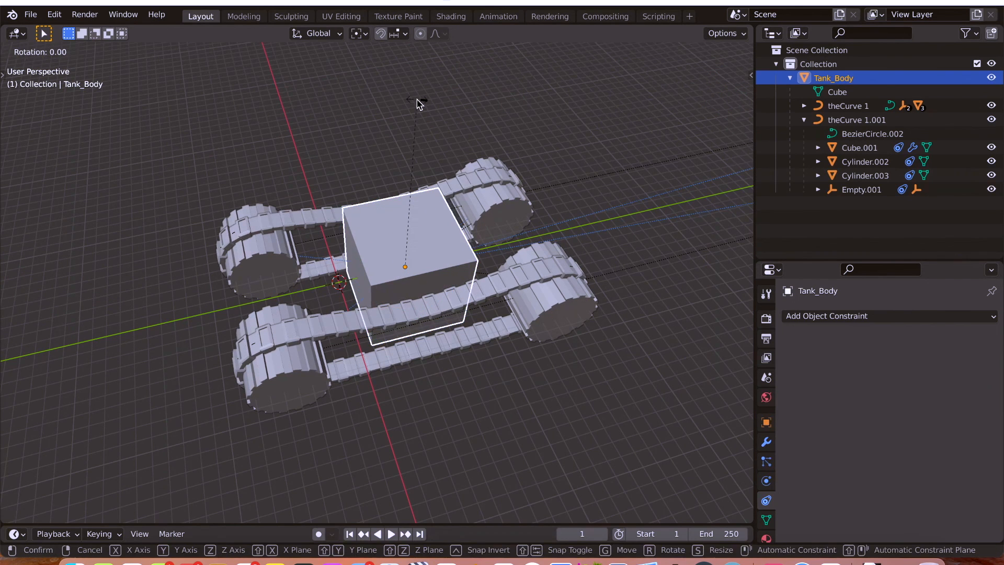
pyautogui.press('z')
pyautogui.press('Escape')
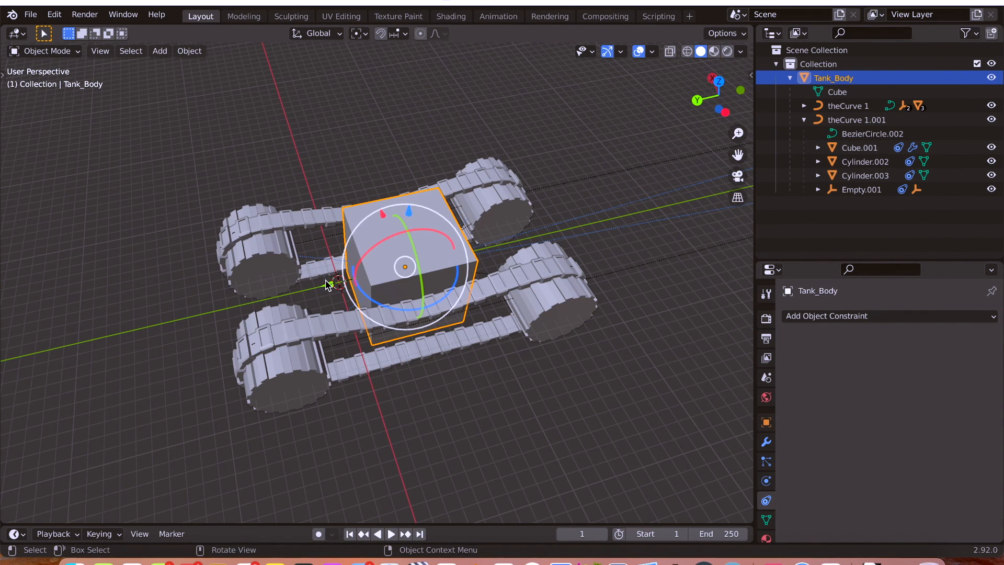
# Check the wheels and tracks by trial-moving Tank_Body, including along global Y, and undo the moves.
pyautogui.press('g')
pyautogui.moveTo(301, 299); pyautogui.dragTo(304, 304)
pyautogui.moveTo(303, 304); pyautogui.dragTo(267, 271, button='middle')
pyautogui.hotkey('ctrl', 'z')
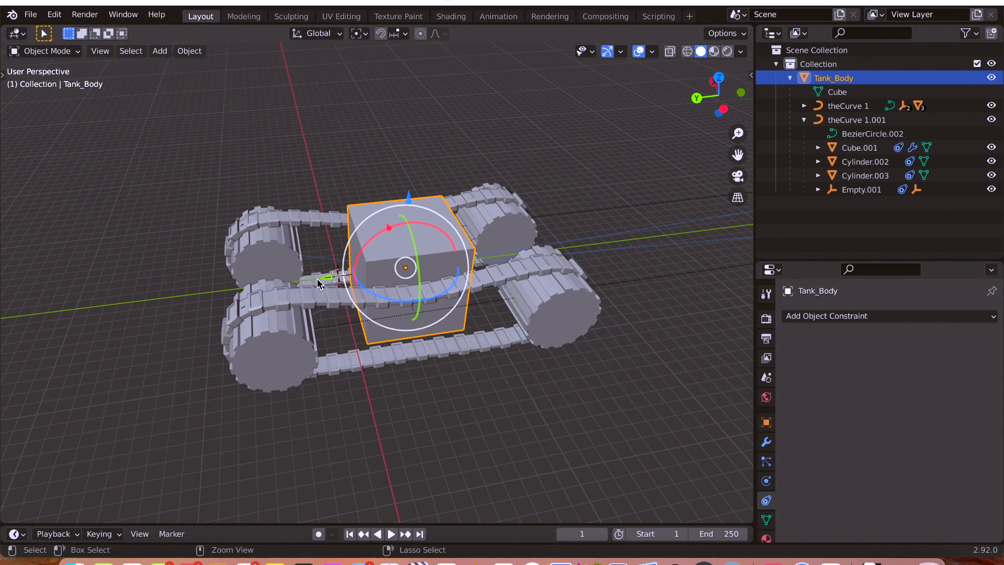
pyautogui.press('g')
pyautogui.press('y')
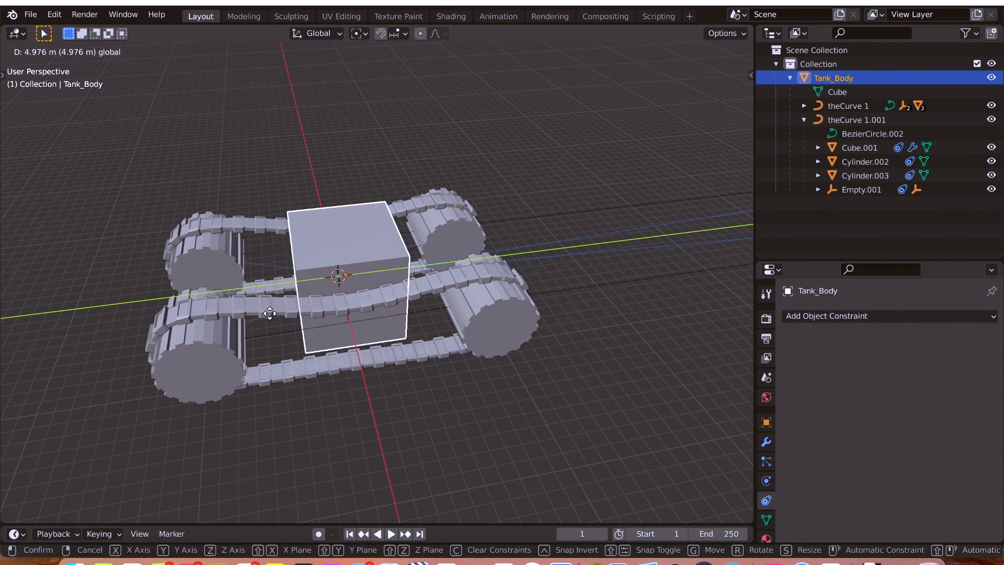
pyautogui.click(269, 313)
pyautogui.press('super+z')
# Examine the wheels and tracks up close from a low angle while trial-rotating Tank_Body about global Z, discarding the rotation.
pyautogui.moveTo(406, 329); pyautogui.dragTo(448, 294, button='middle')
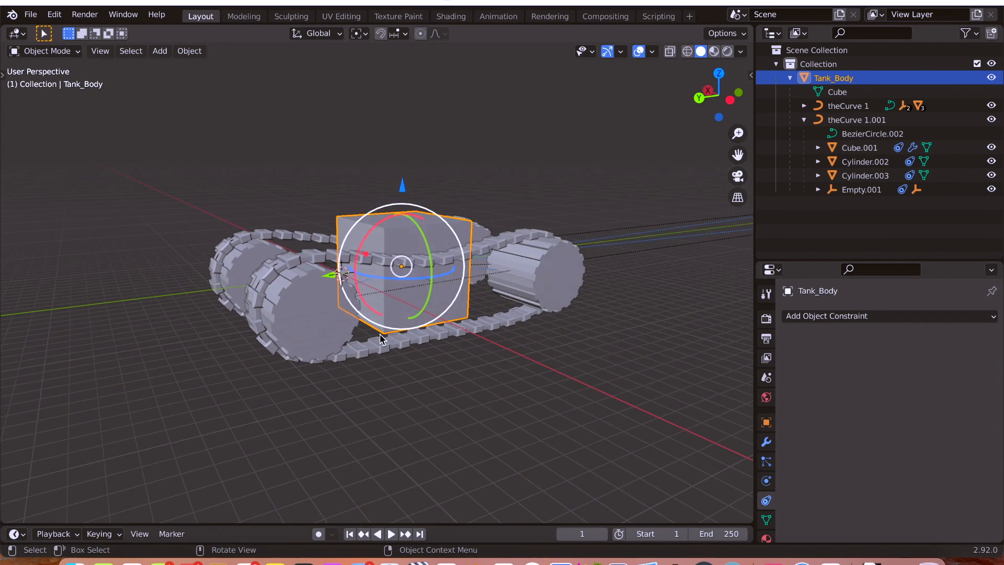
pyautogui.scroll(-3, 373, 334)
pyautogui.scroll(6, 366, 335)
pyautogui.moveTo(386, 340); pyautogui.dragTo(413, 324, button='middle')
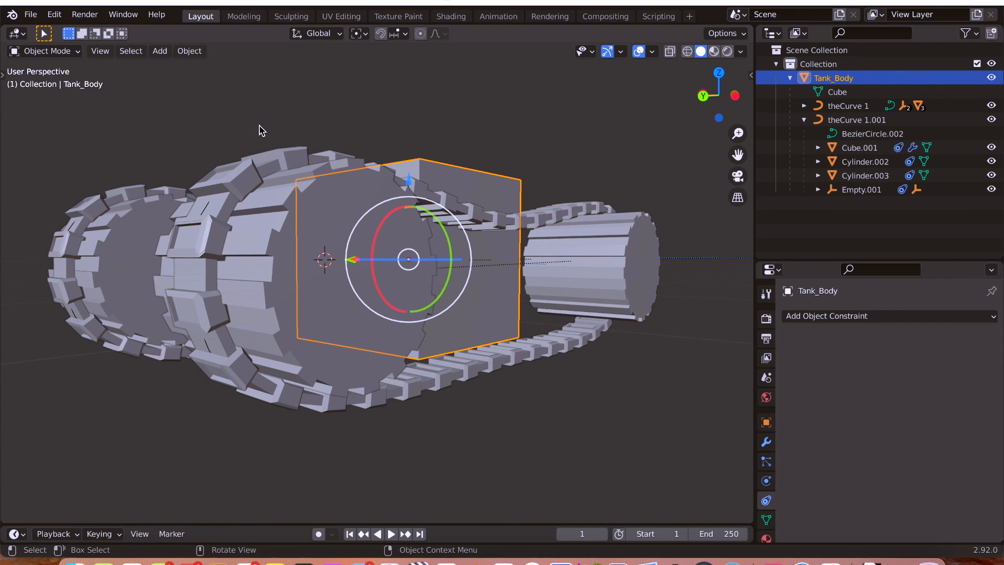
pyautogui.press('r')
pyautogui.press('z')
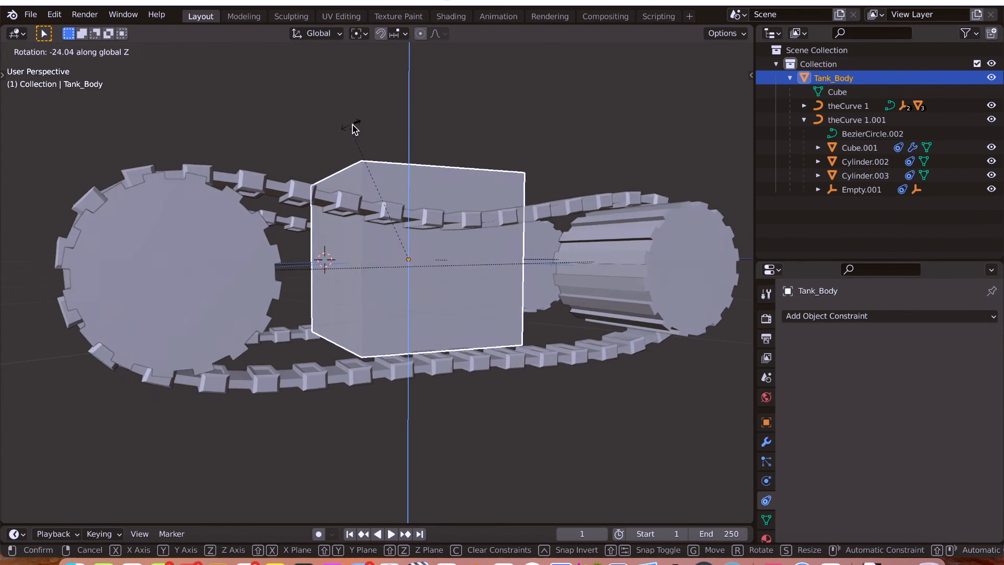
pyautogui.rightClick(414, 130)
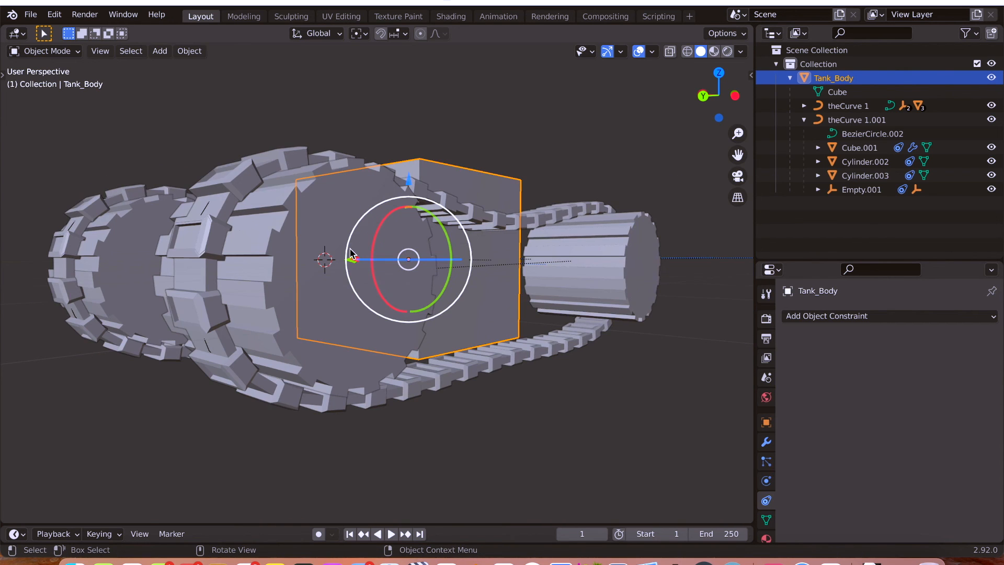
# Deselect everything with the whole tank in view and save the file again.
pyautogui.scroll(-6, 351, 254)
pyautogui.moveTo(351, 254); pyautogui.dragTo(317, 277, button='middle')
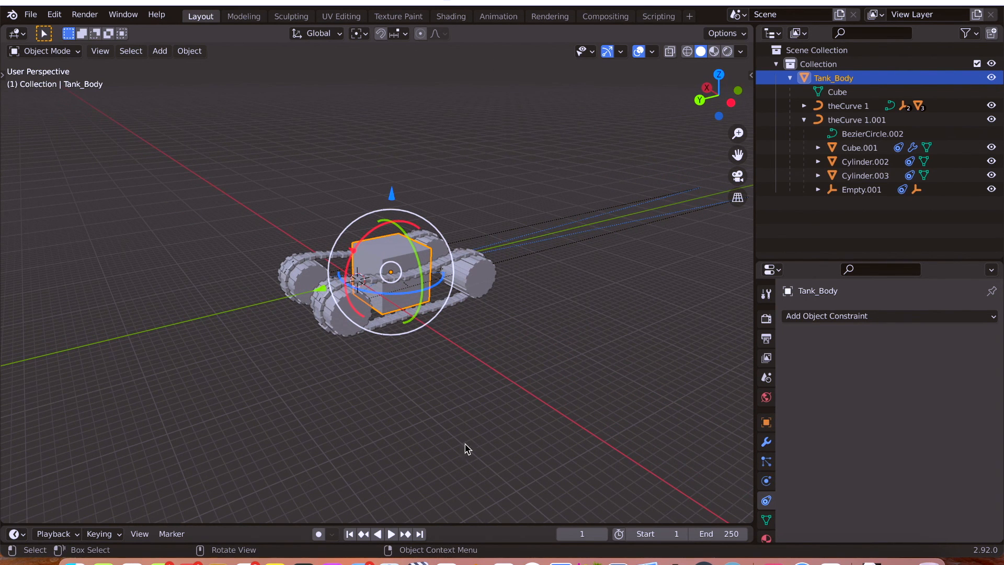
pyautogui.hotkey('alt', 'a')
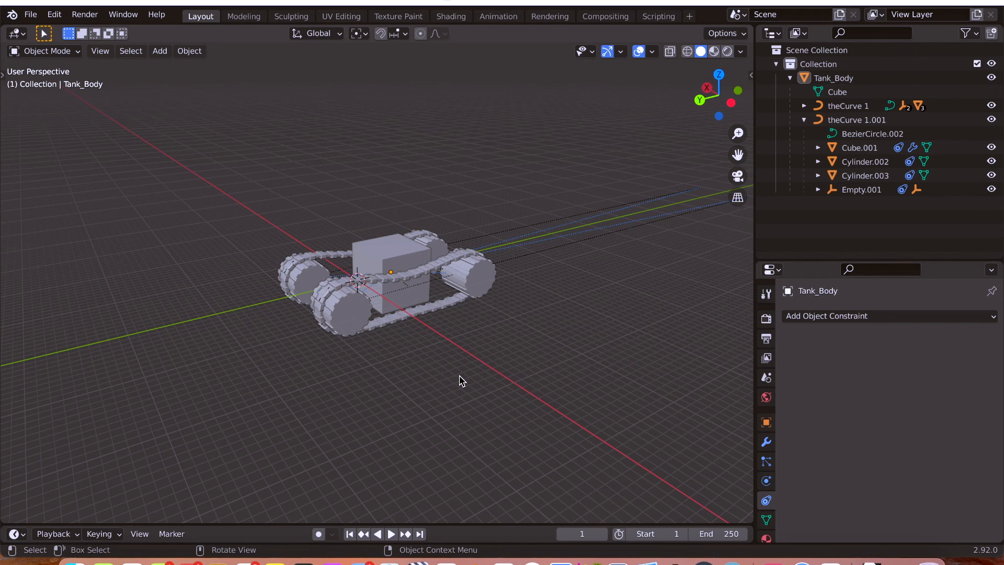
pyautogui.hotkey('ctrl', 's')
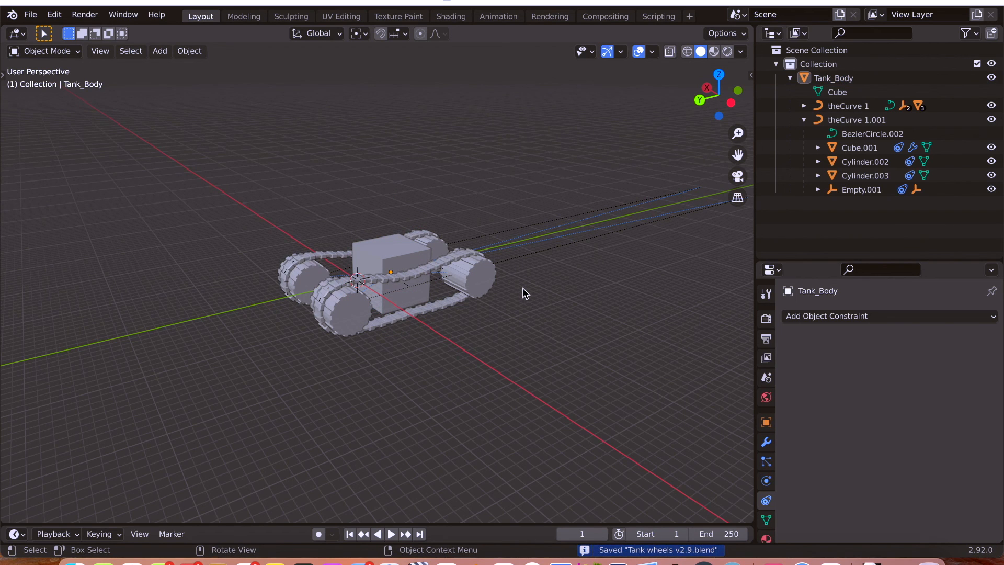